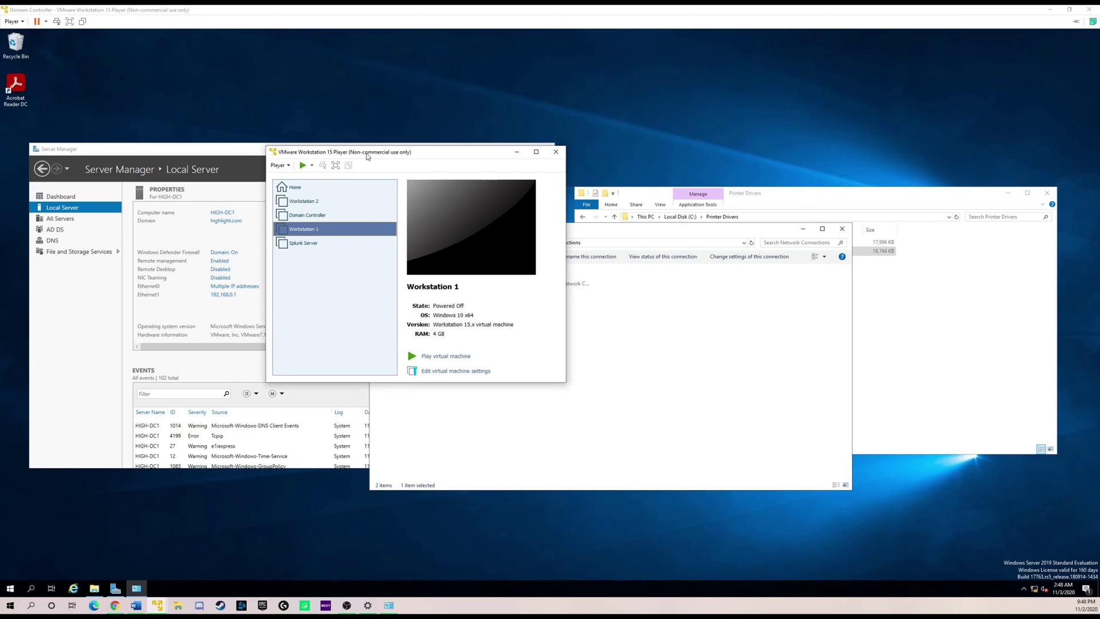
# Move the VMware library and Network Connections windows aside and centre Server Manager on screen
pyautogui.moveTo(367, 156); pyautogui.dragTo(1099, 156)
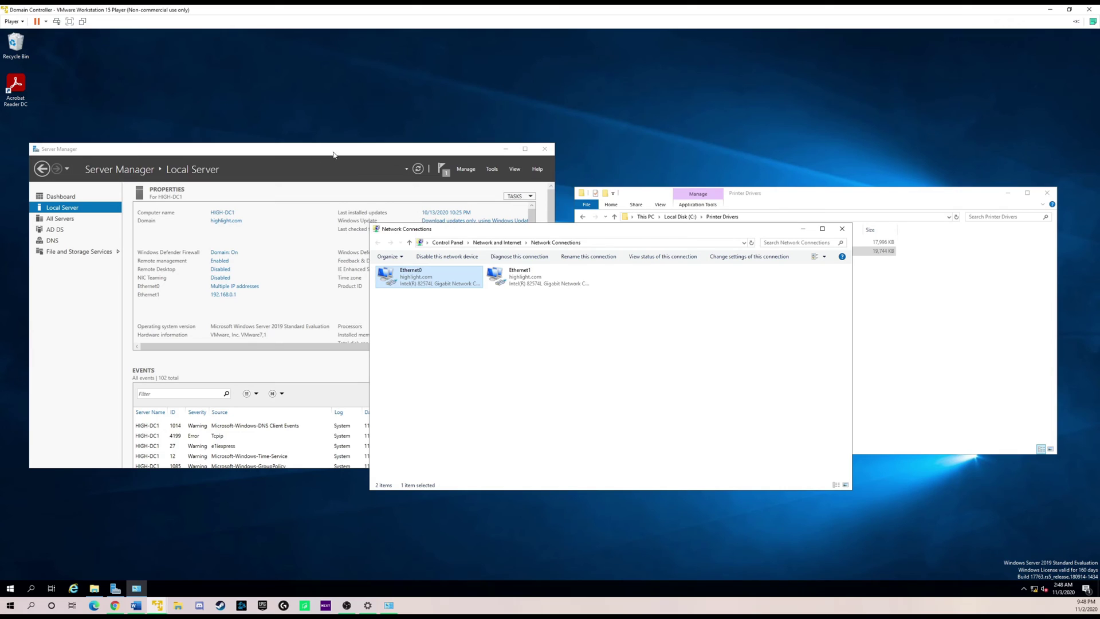
pyautogui.moveTo(562, 230); pyautogui.dragTo(760, 225)
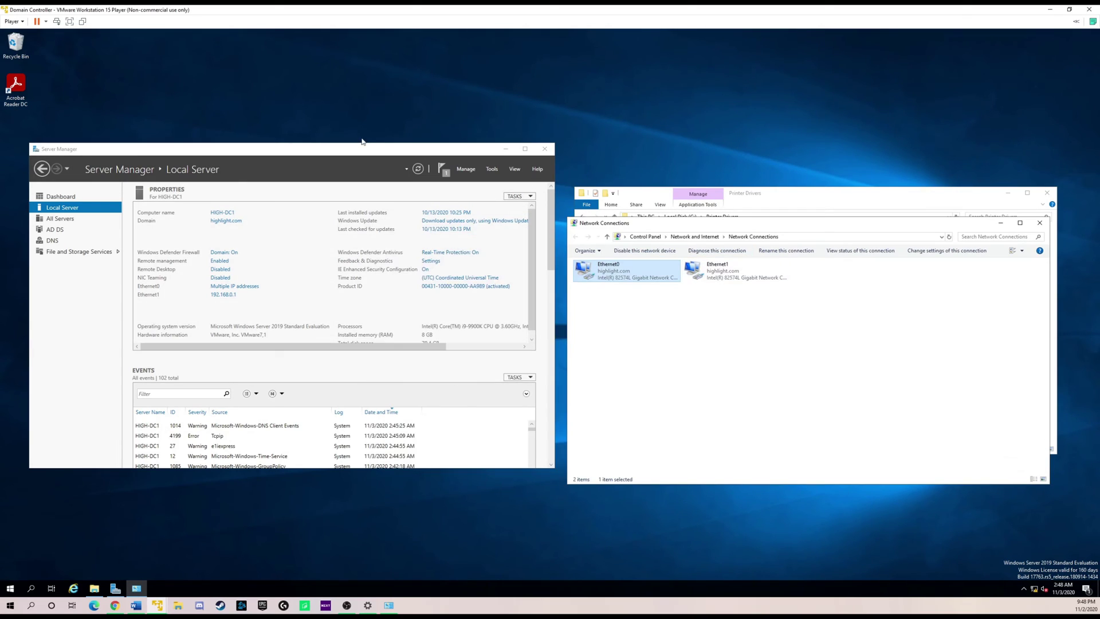
pyautogui.moveTo(387, 150); pyautogui.dragTo(707, 139)
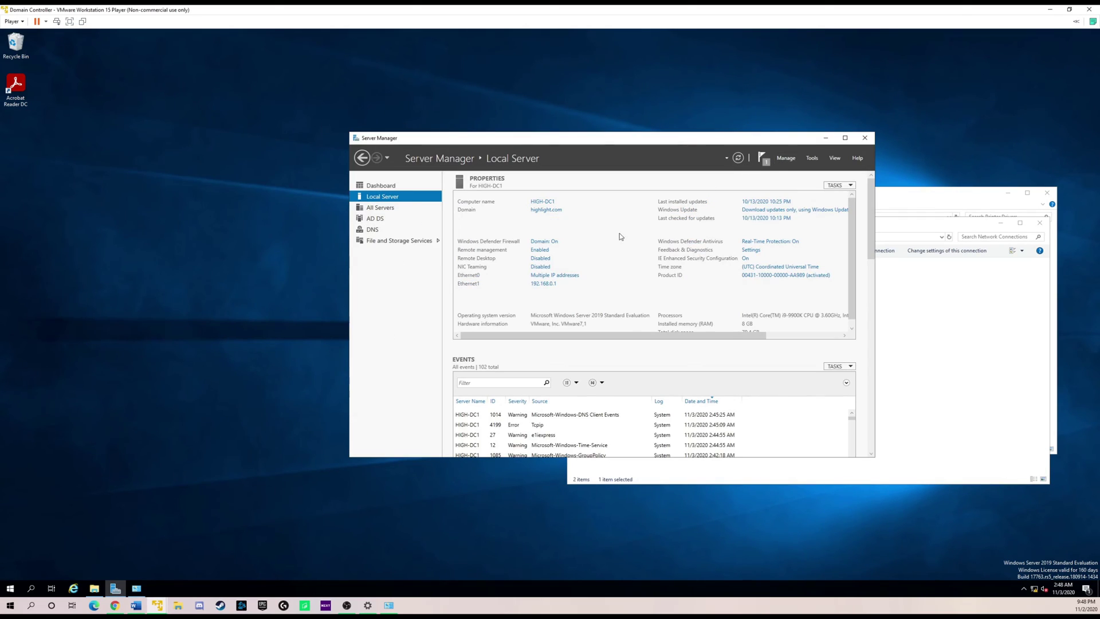
# Launch the Add Roles and Features Wizard and advance to the Server Roles page
pyautogui.click(786, 158)
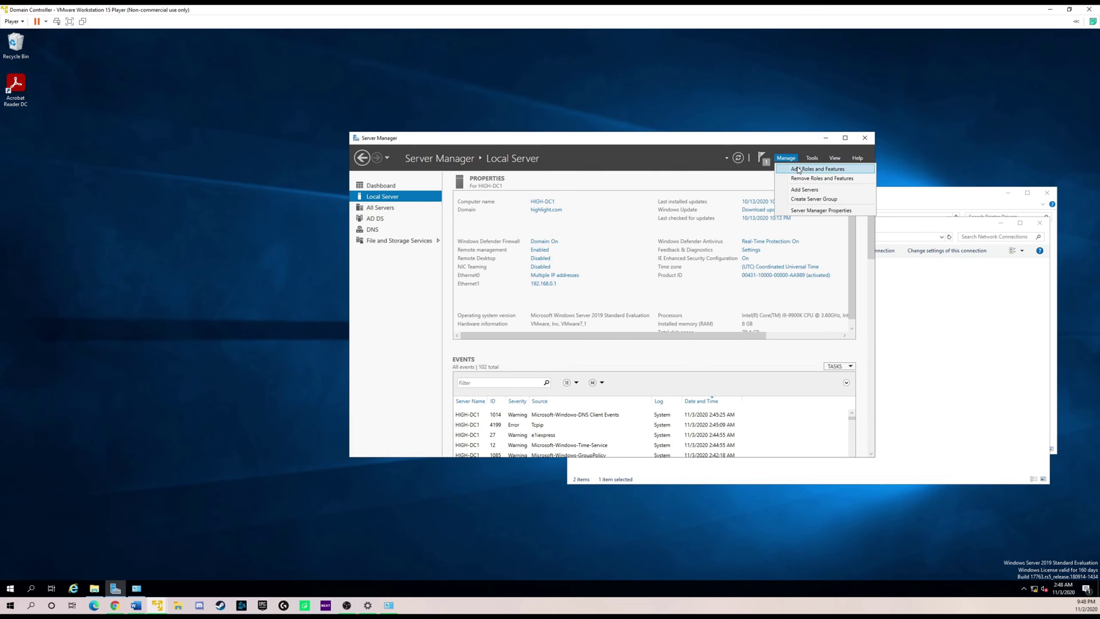
pyautogui.click(796, 170)
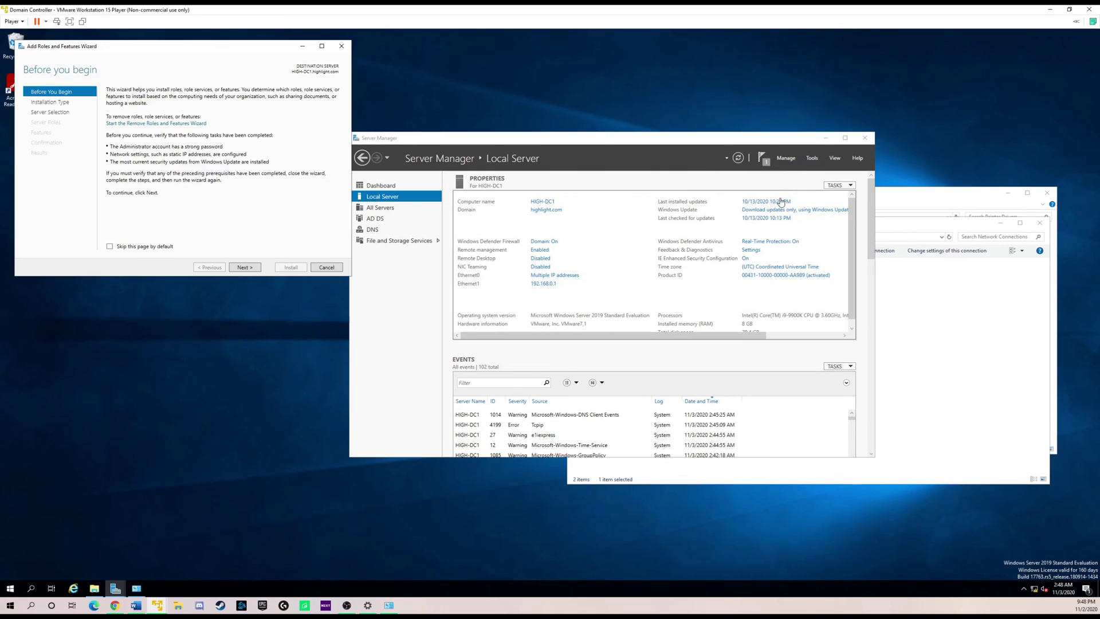
pyautogui.click(241, 267)
pyautogui.click(240, 267)
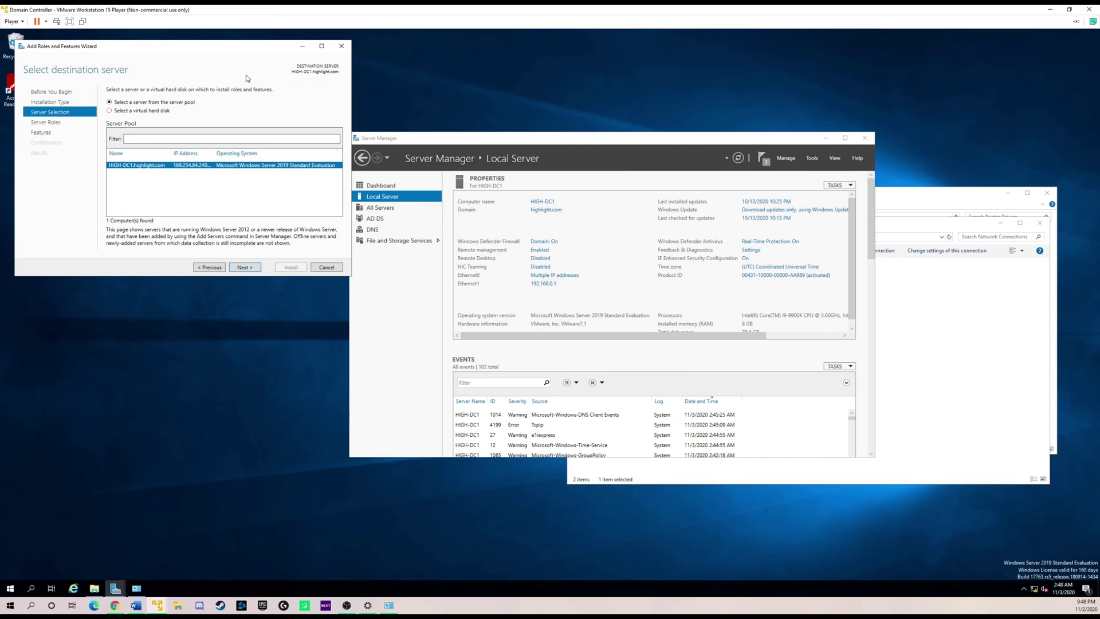
pyautogui.moveTo(258, 51); pyautogui.dragTo(473, 131)
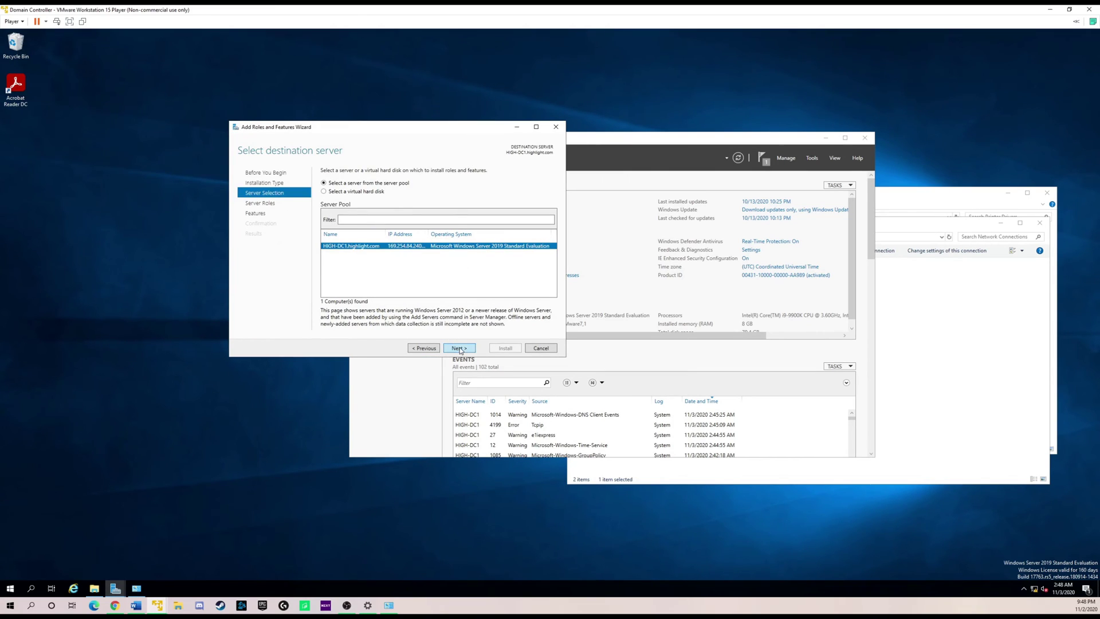
pyautogui.click(459, 348)
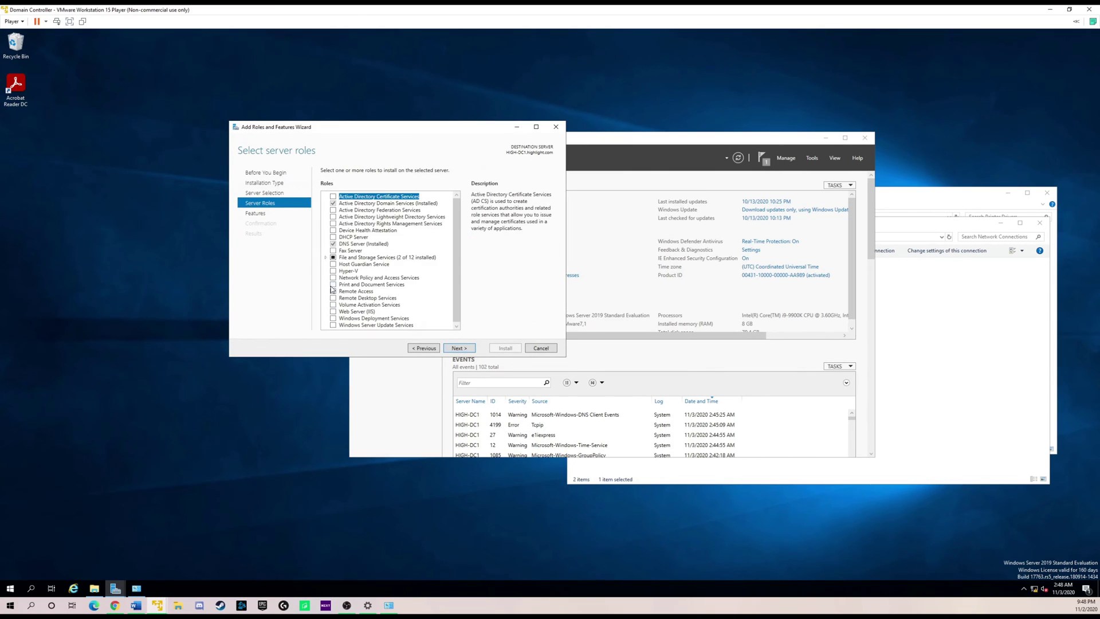
# Install Print and Document Services with its management tools and the Print Server role service
pyautogui.click(333, 285)
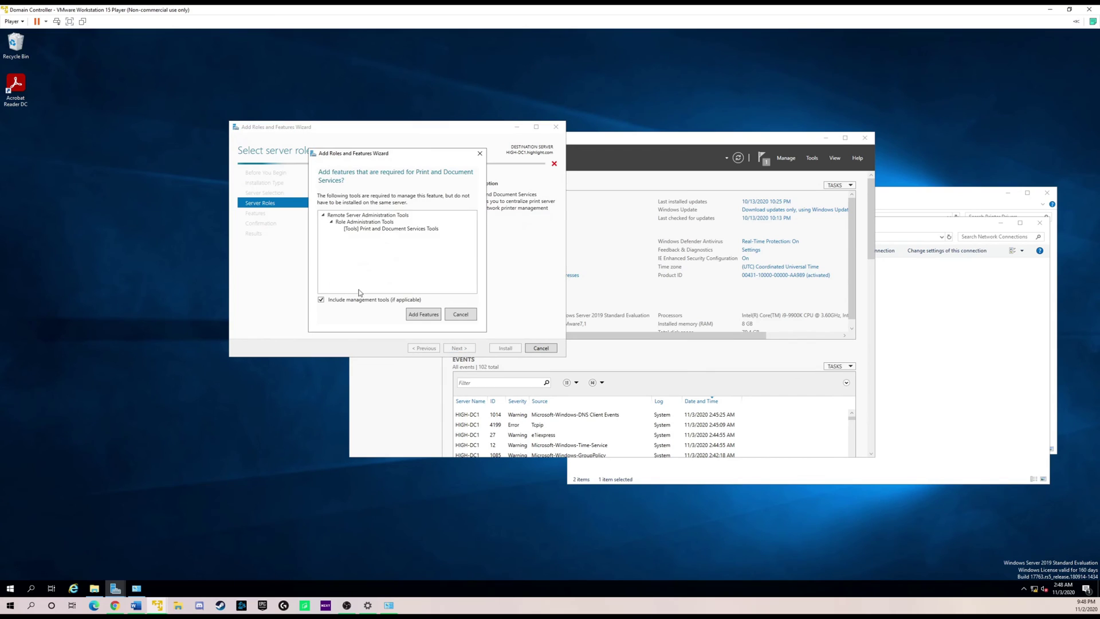
pyautogui.click(429, 318)
pyautogui.click(459, 349)
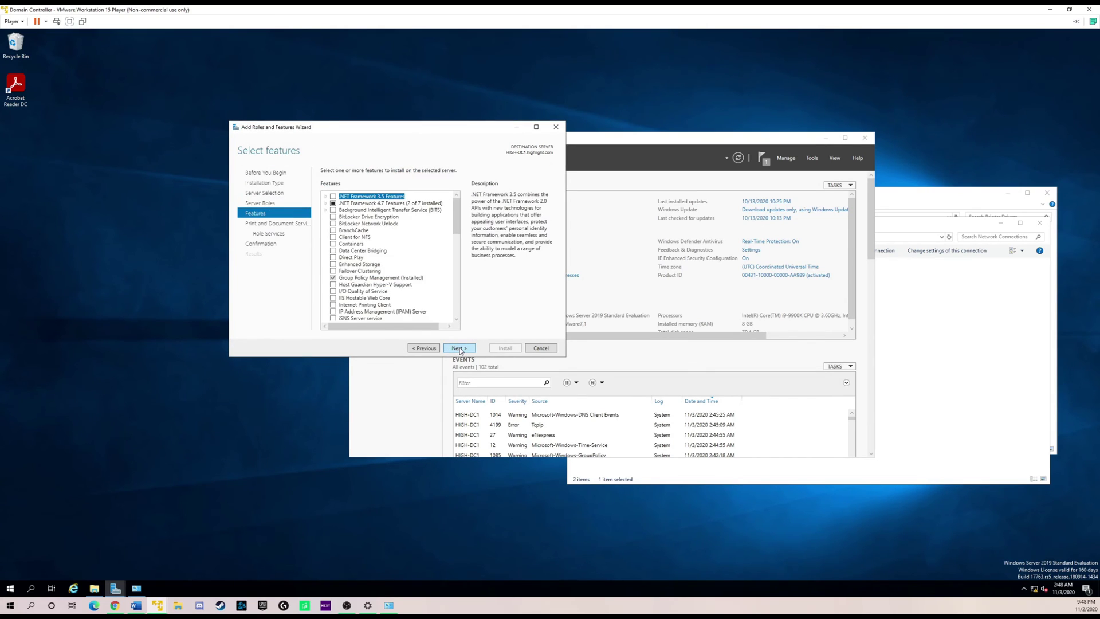
pyautogui.click(462, 349)
pyautogui.click(460, 349)
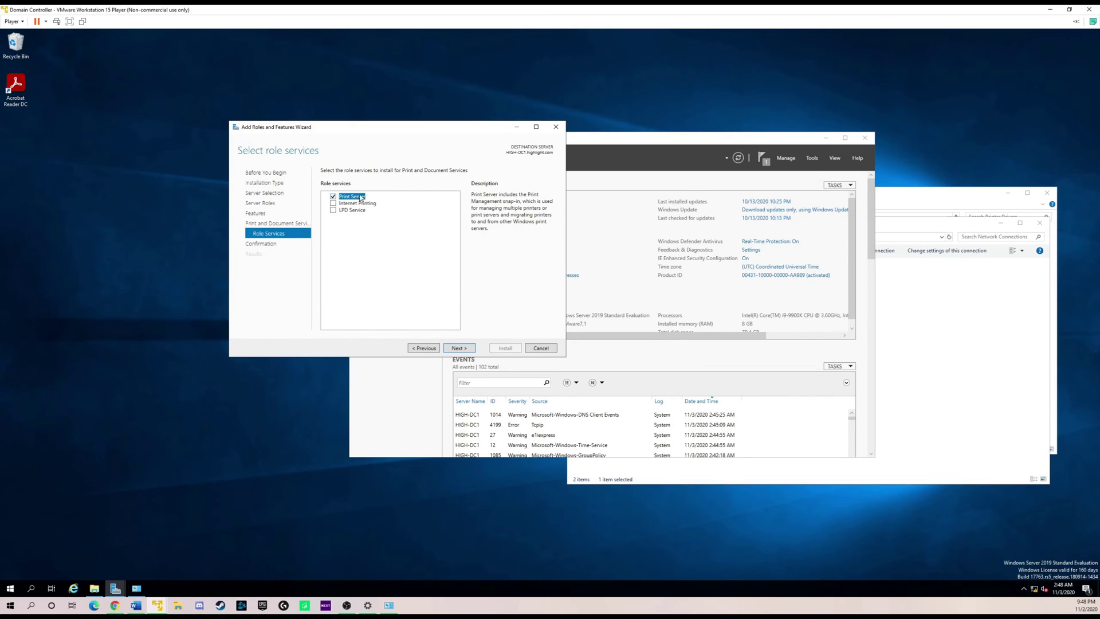
pyautogui.click(467, 352)
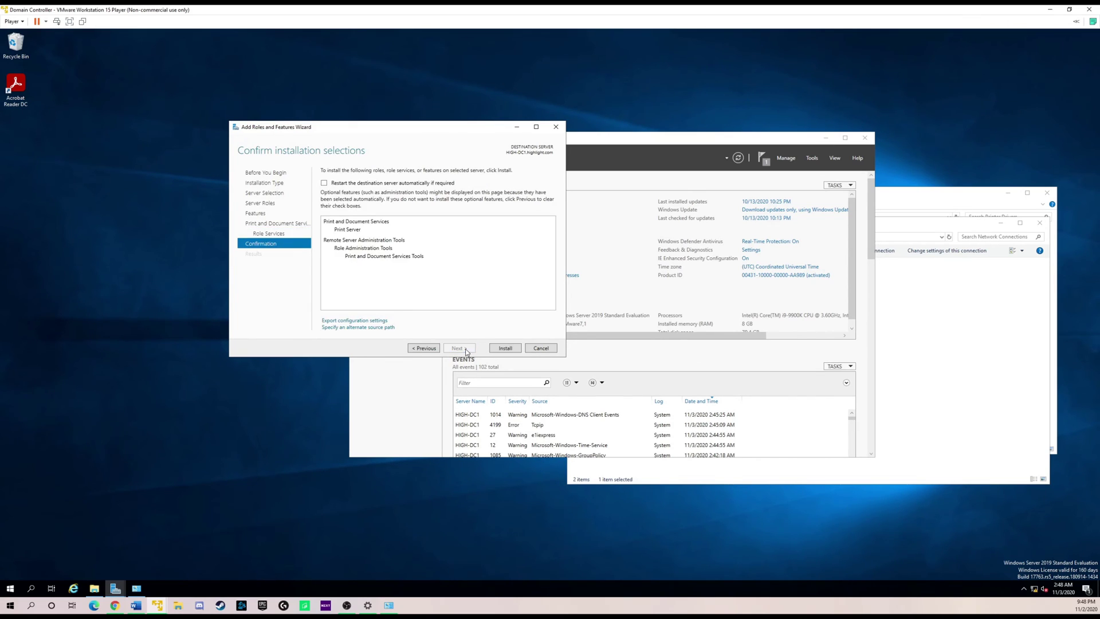
pyautogui.click(507, 348)
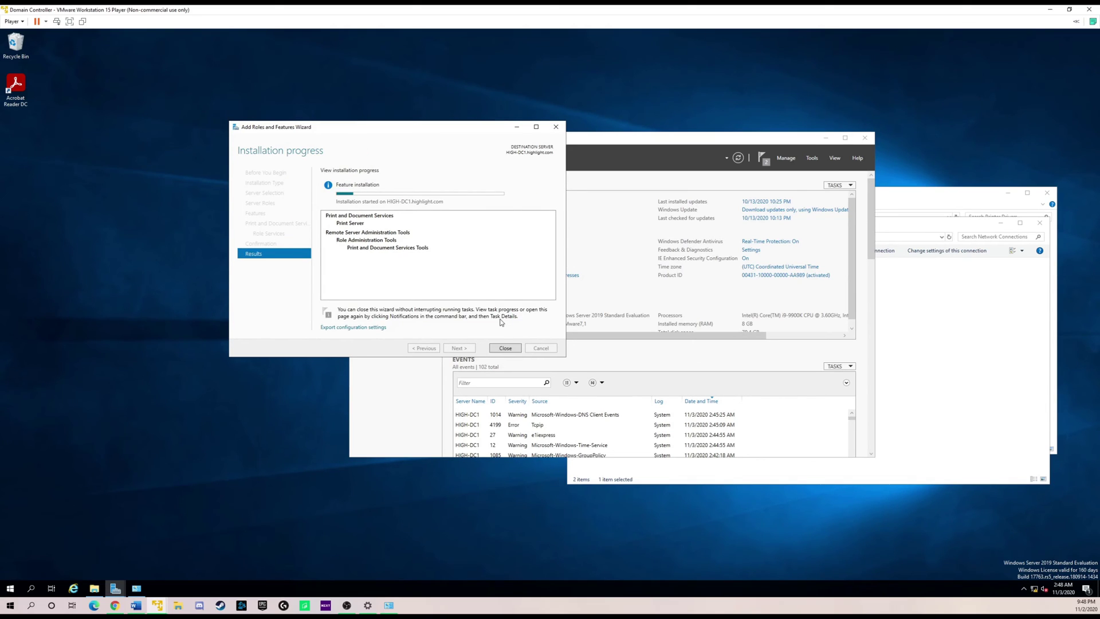
pyautogui.click(658, 142)
pyautogui.moveTo(658, 143); pyautogui.dragTo(574, 161)
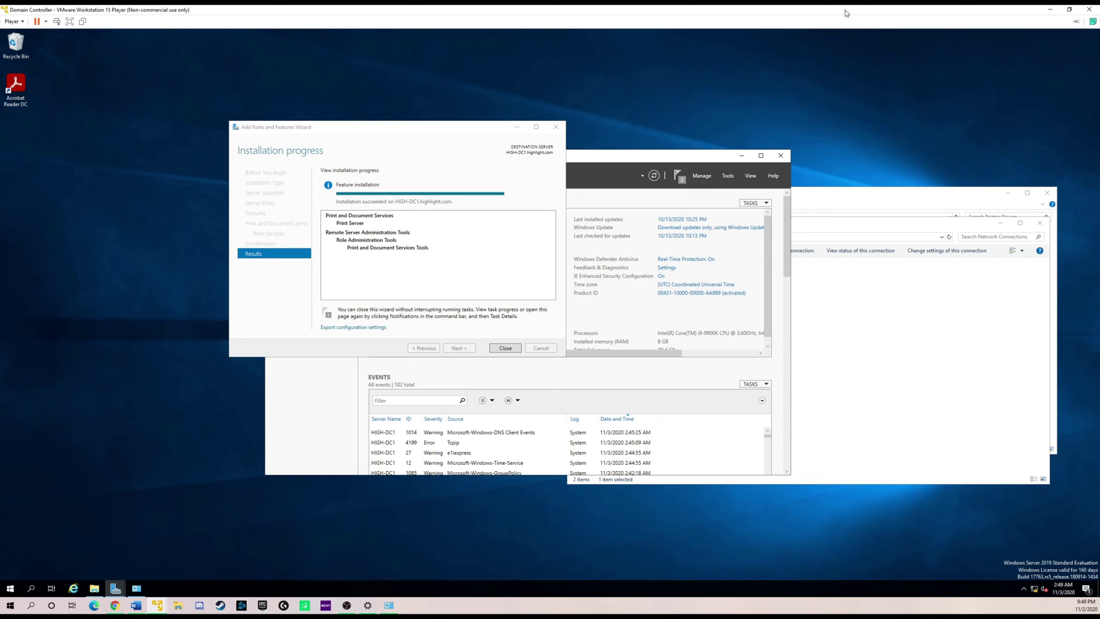
# Close the completed wizard, select Print Services, and launch Print Management from Tools
pyautogui.click(508, 347)
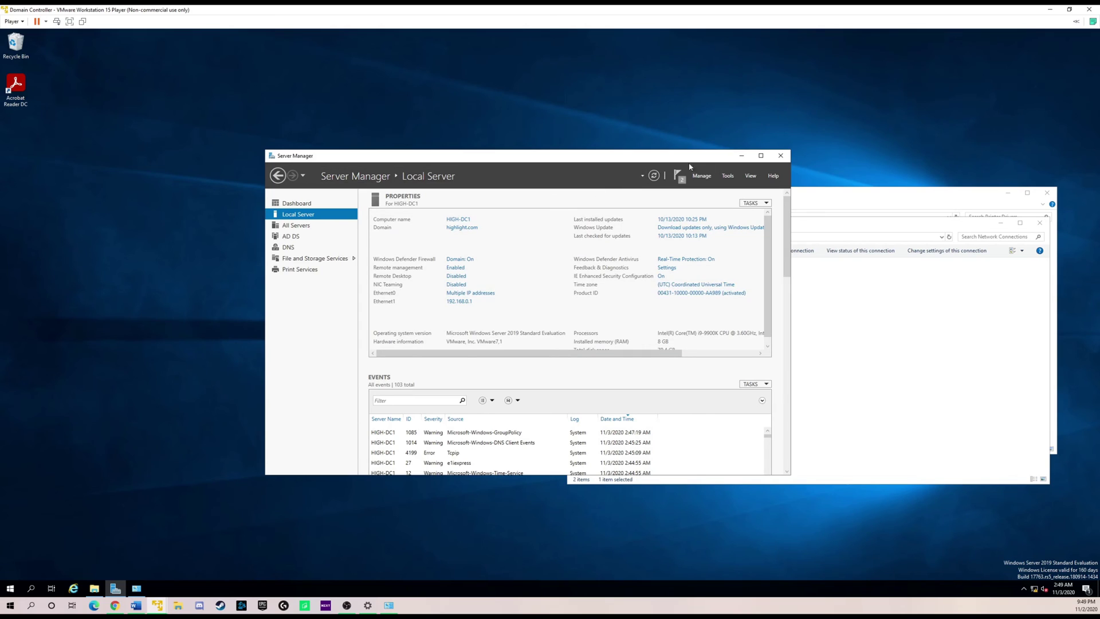
pyautogui.click(312, 270)
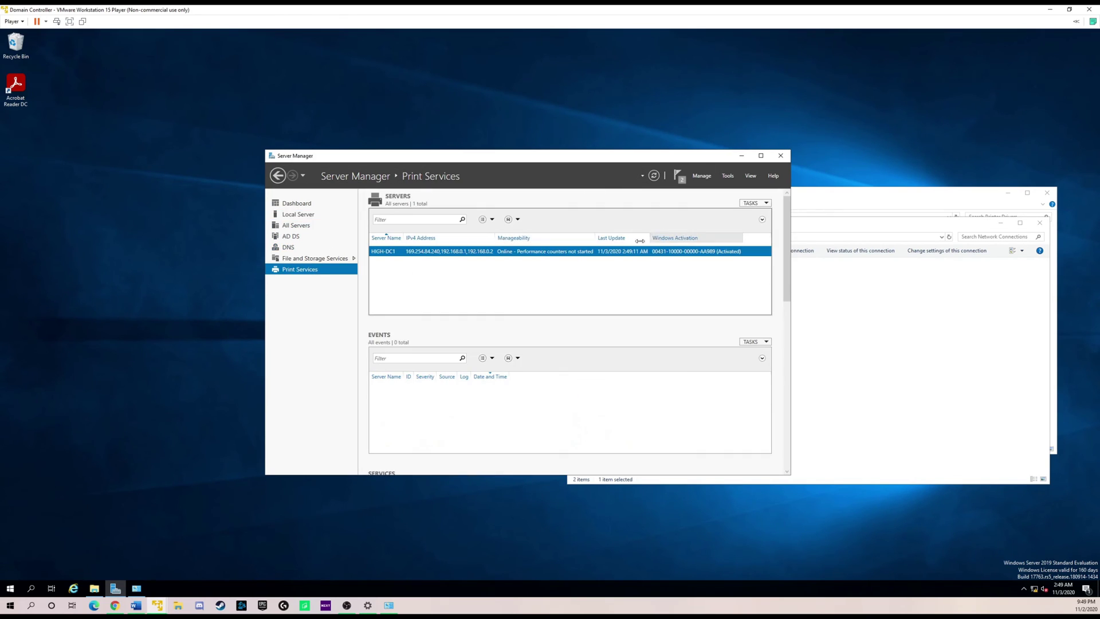
pyautogui.click(728, 176)
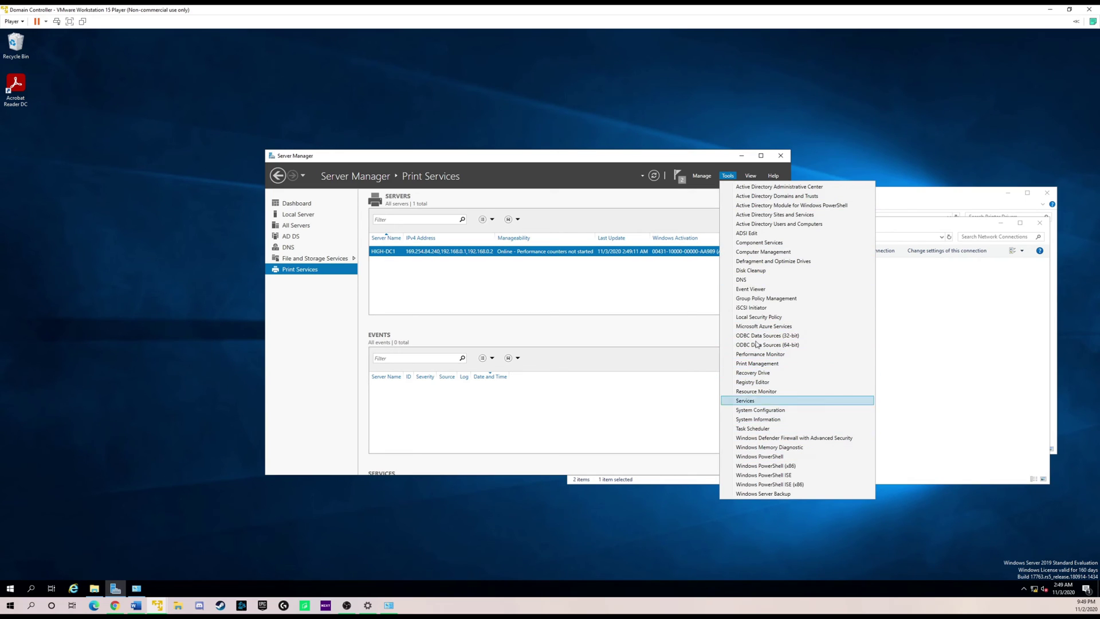
pyautogui.click(777, 364)
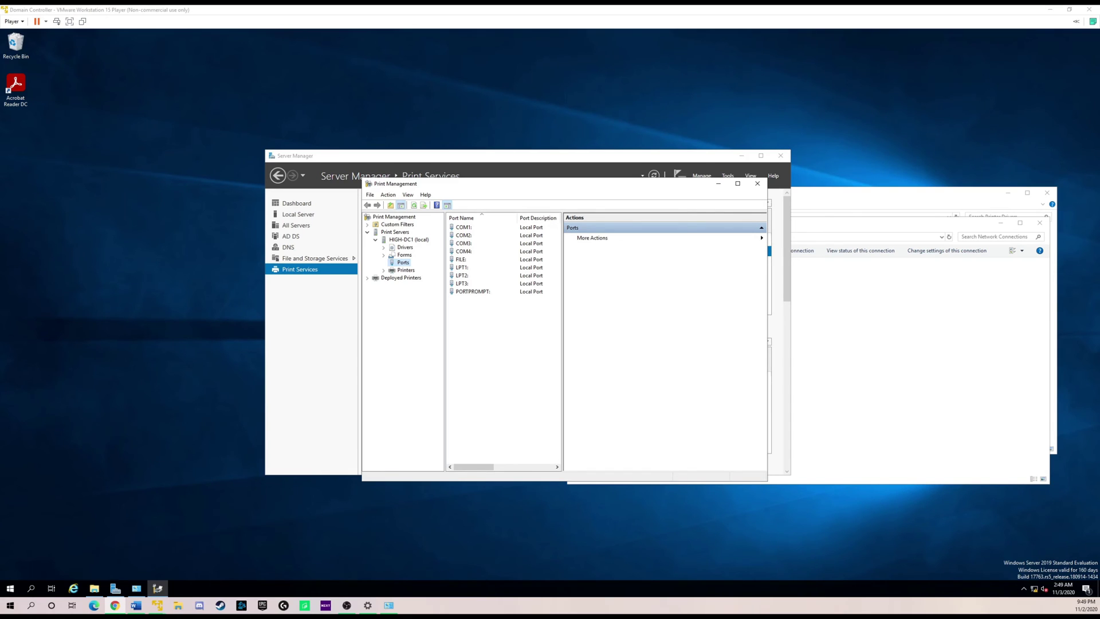
# Review the HP Color LaserJet Pro MFP M182n driver downloads in Chrome, then leave the browser
pyautogui.click(114, 605)
pyautogui.moveTo(972, 47); pyautogui.dragTo(634, 75)
pyautogui.scroll(5, 633, 204)
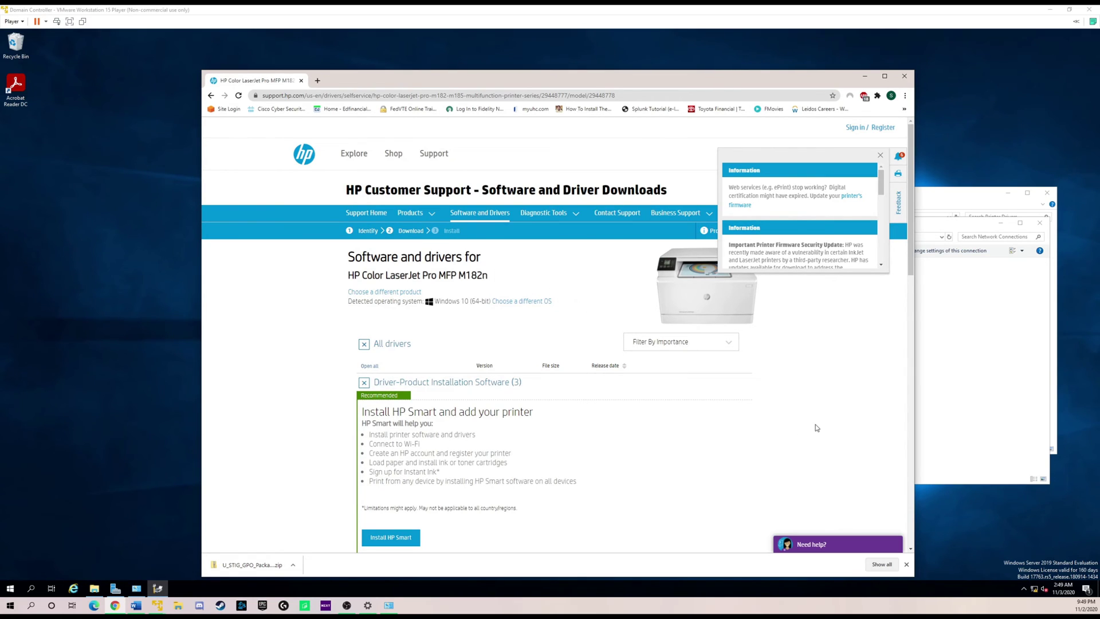
pyautogui.scroll(-2, 840, 401)
pyautogui.scroll(-4, 841, 398)
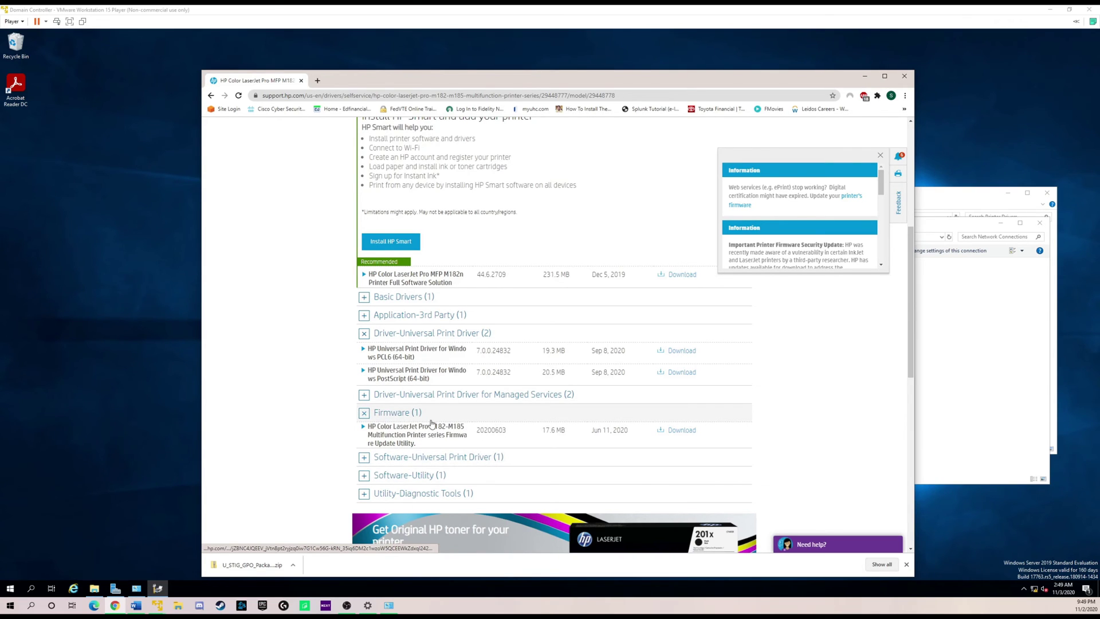
pyautogui.moveTo(435, 81); pyautogui.dragTo(544, 44)
pyautogui.hotkey('alt', 'Tab')
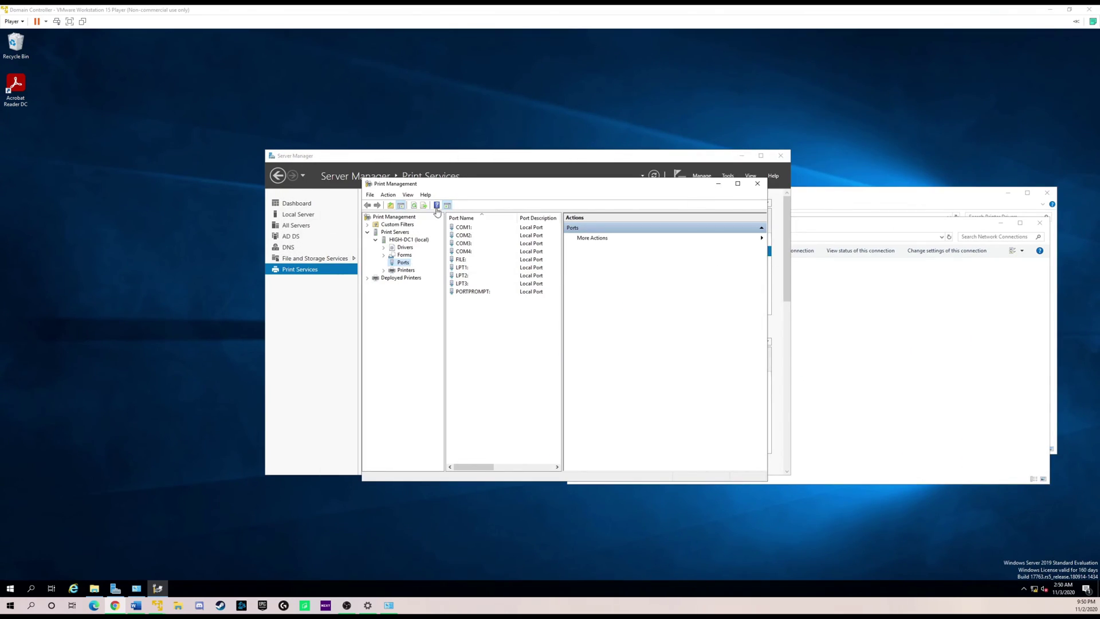
# Show Server Manager's Local Server page beside the File Explorer Printer Drivers folder
pyautogui.click(453, 188)
pyautogui.moveTo(467, 186); pyautogui.dragTo(644, 206)
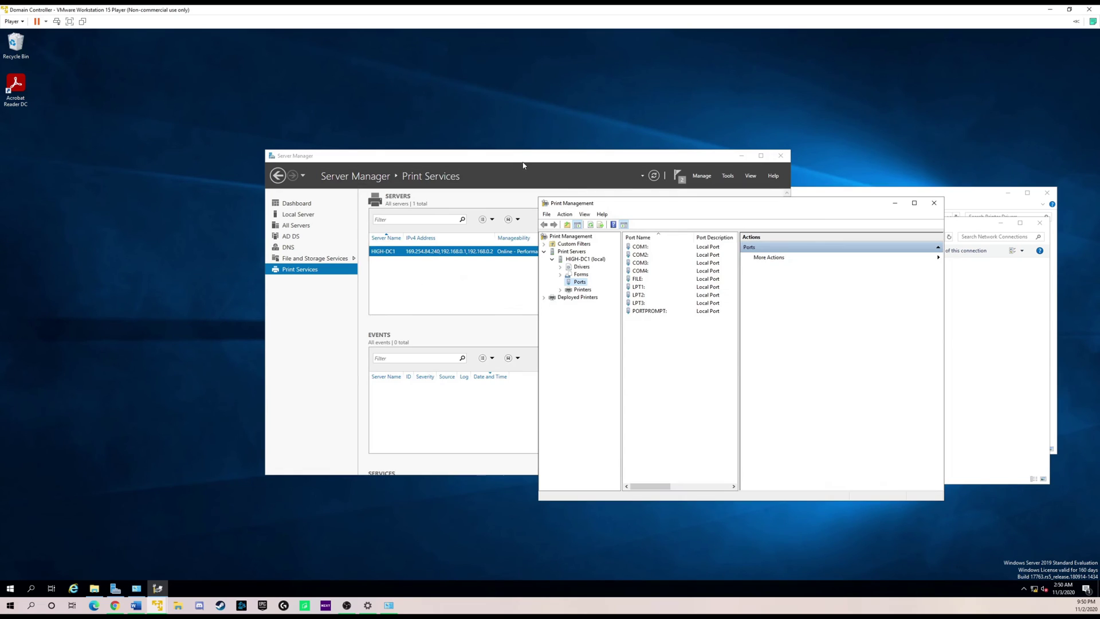
pyautogui.moveTo(524, 157); pyautogui.dragTo(356, 146)
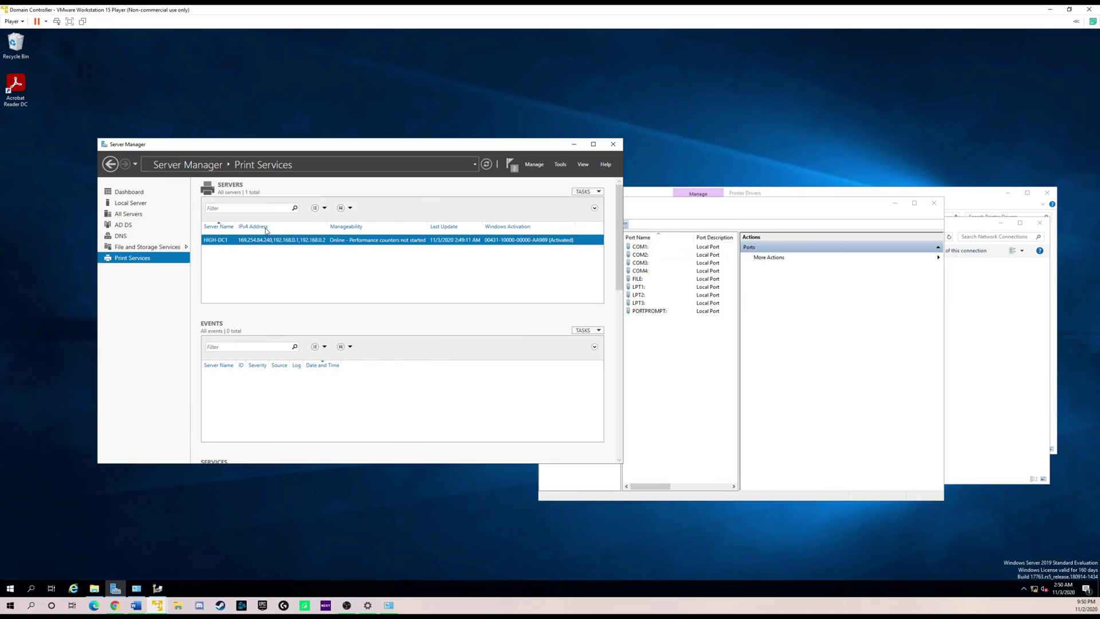
pyautogui.click(142, 204)
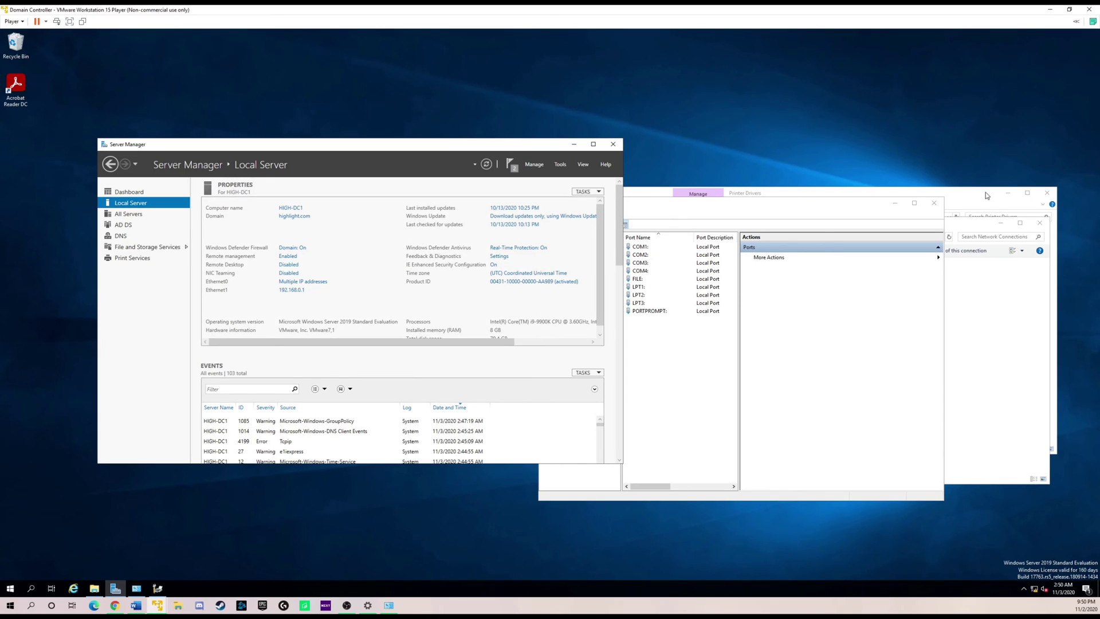
pyautogui.hotkey('alt', 'Tab')
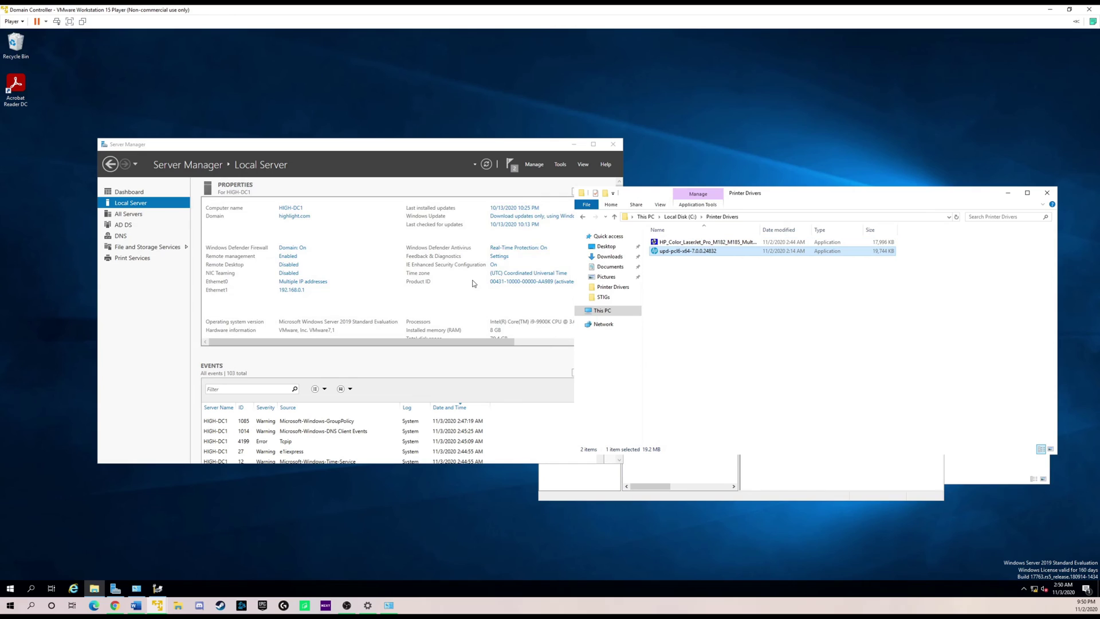
# Position the Printer Drivers window and run the upd-pcl6 self-extracting driver package
pyautogui.moveTo(790, 205); pyautogui.dragTo(583, 292)
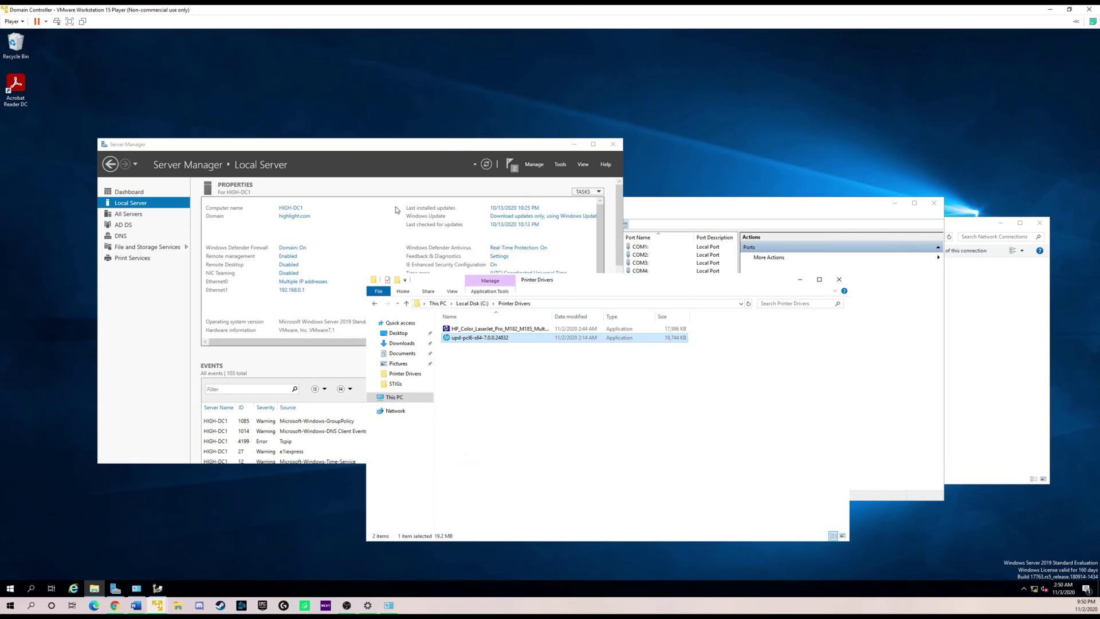
pyautogui.moveTo(576, 283); pyautogui.dragTo(537, 223)
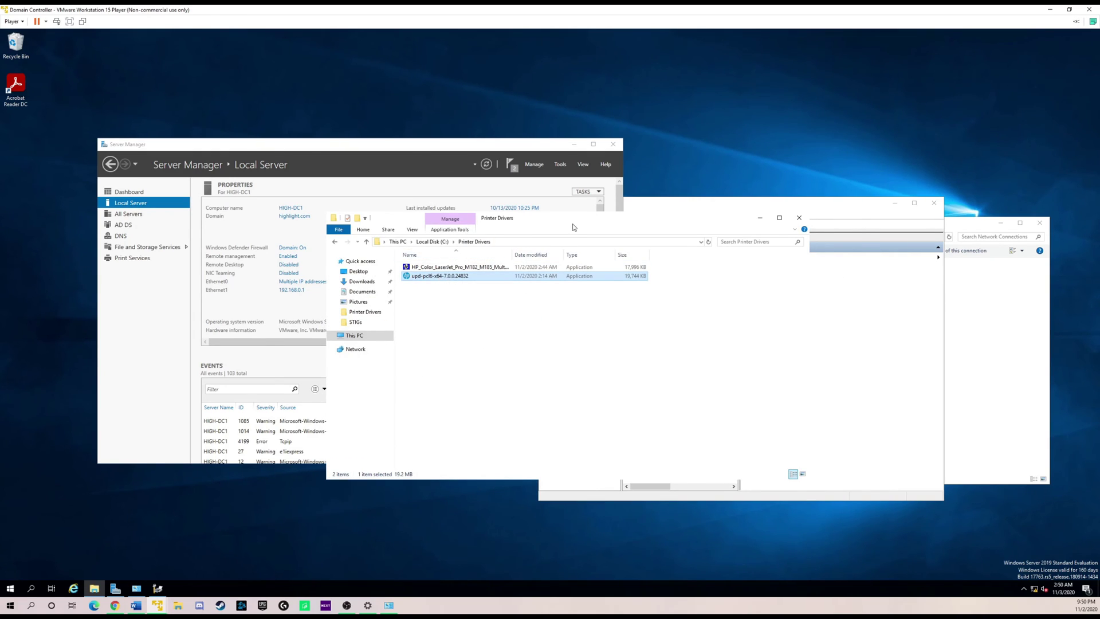
pyautogui.rightClick(433, 281)
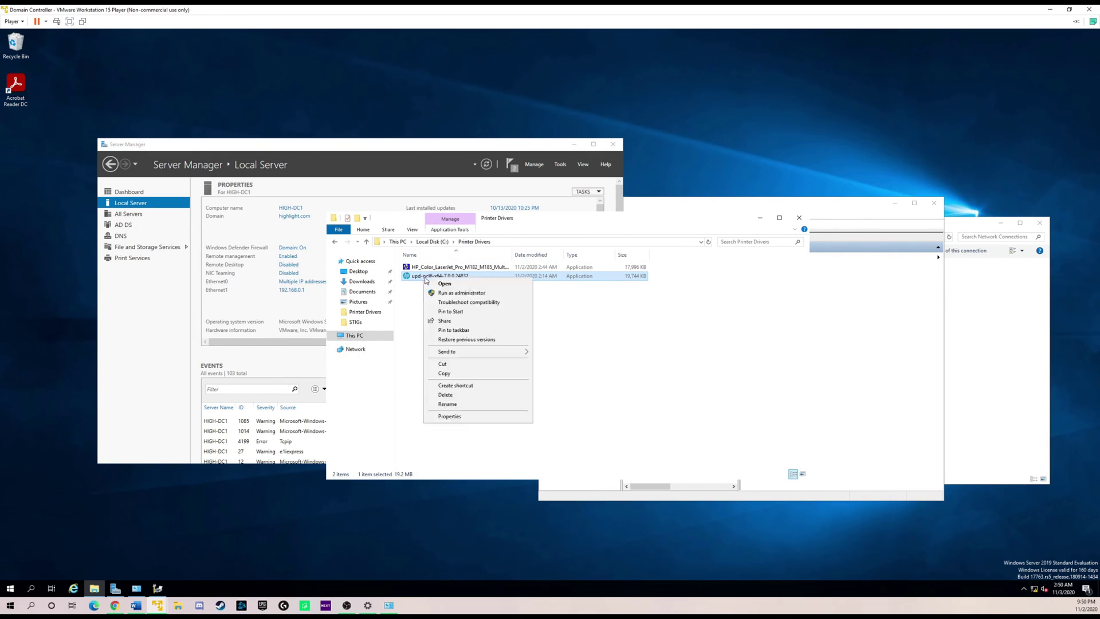
pyautogui.click(436, 284)
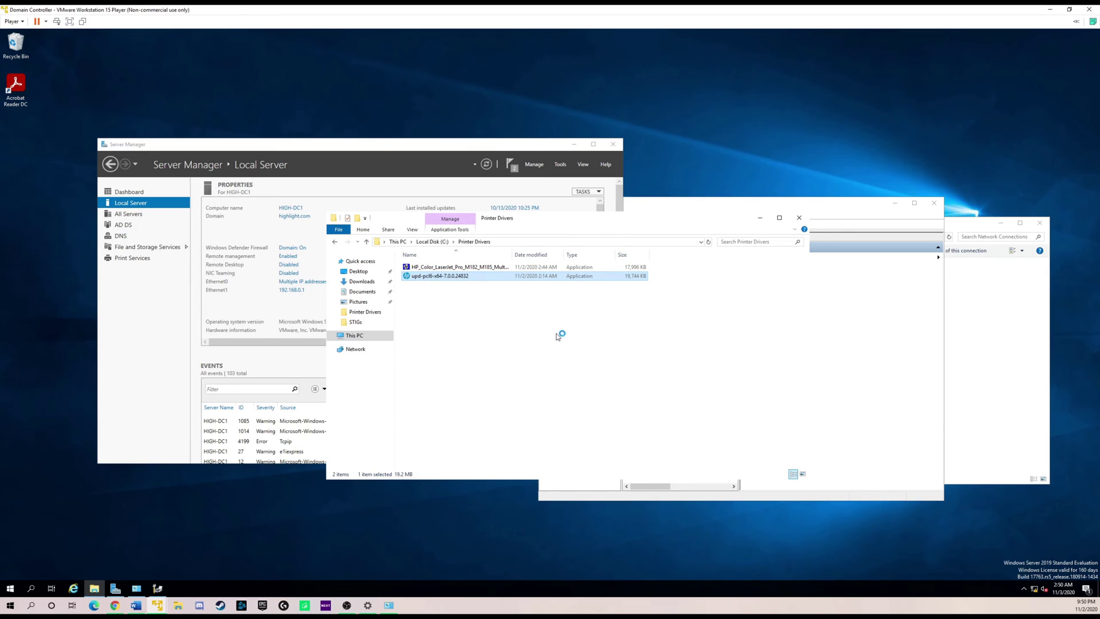
# Create a new folder named upd-pcl6-x64-7.0.0.24832 in Printer Drivers
pyautogui.click(442, 297)
pyautogui.rightClick(449, 310)
pyautogui.moveTo(516, 409)
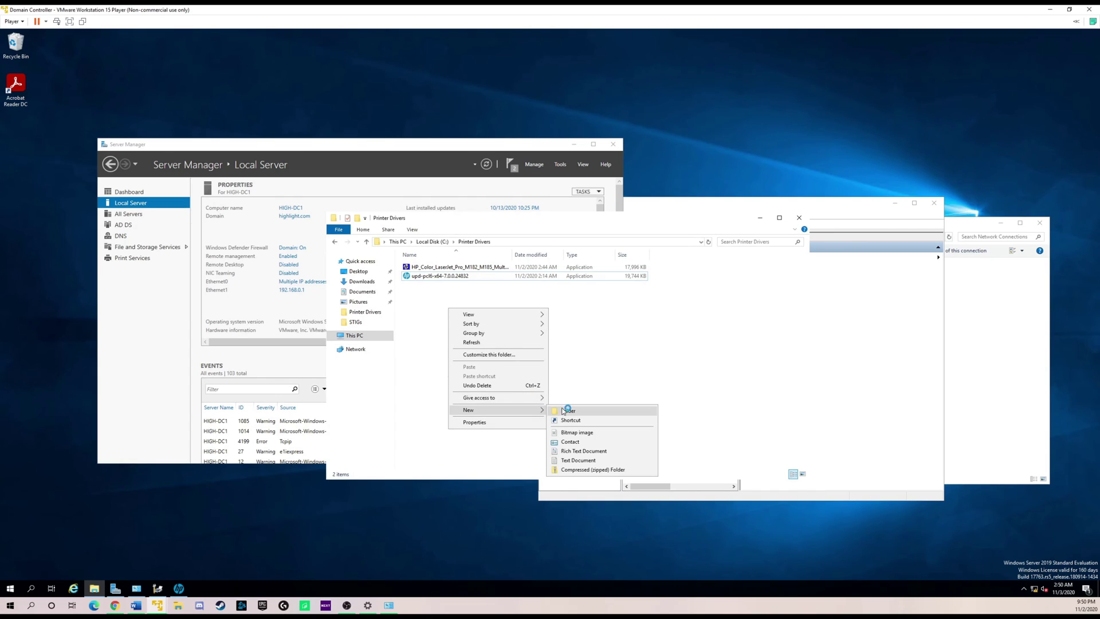
pyautogui.click(567, 411)
pyautogui.rightClick(453, 286)
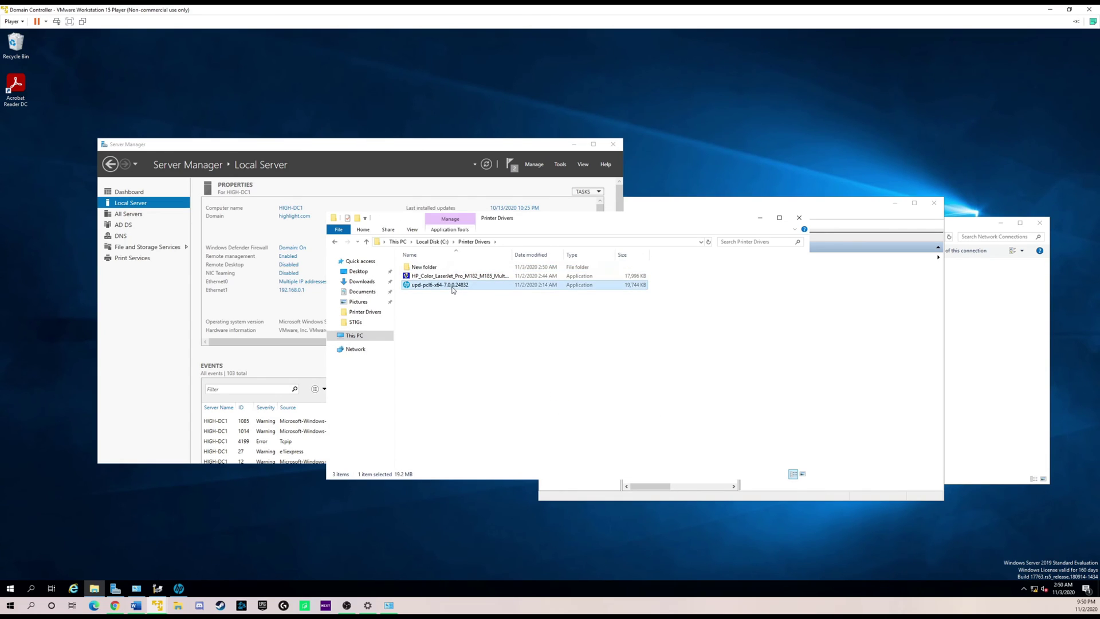
pyautogui.click(476, 414)
pyautogui.hotkey('ctrl', 'c')
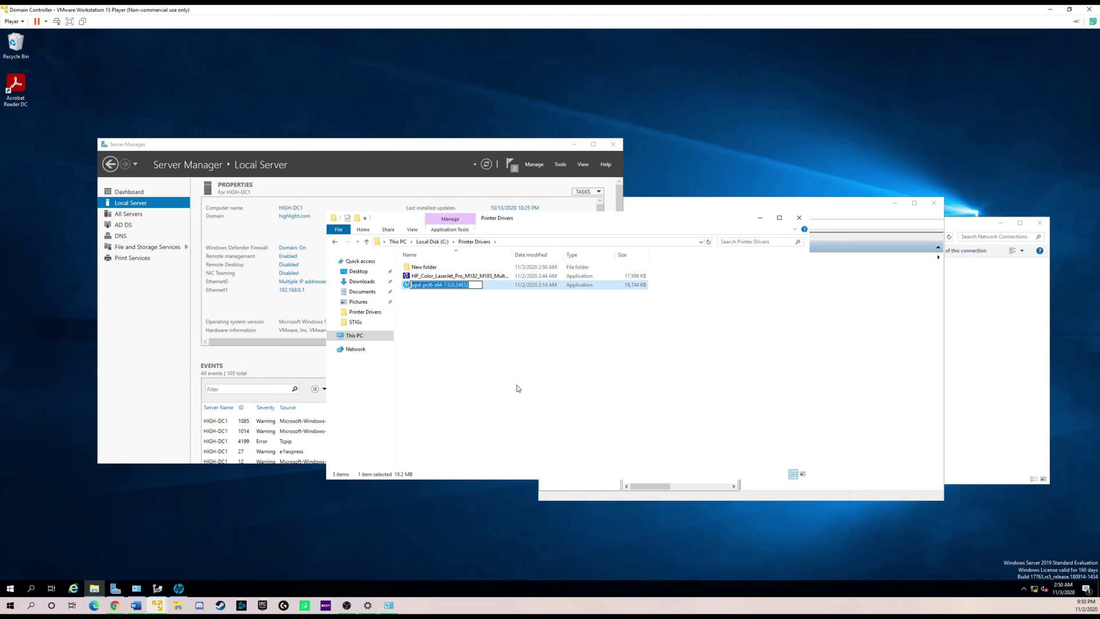
pyautogui.click(419, 269)
pyautogui.rightClick(419, 270)
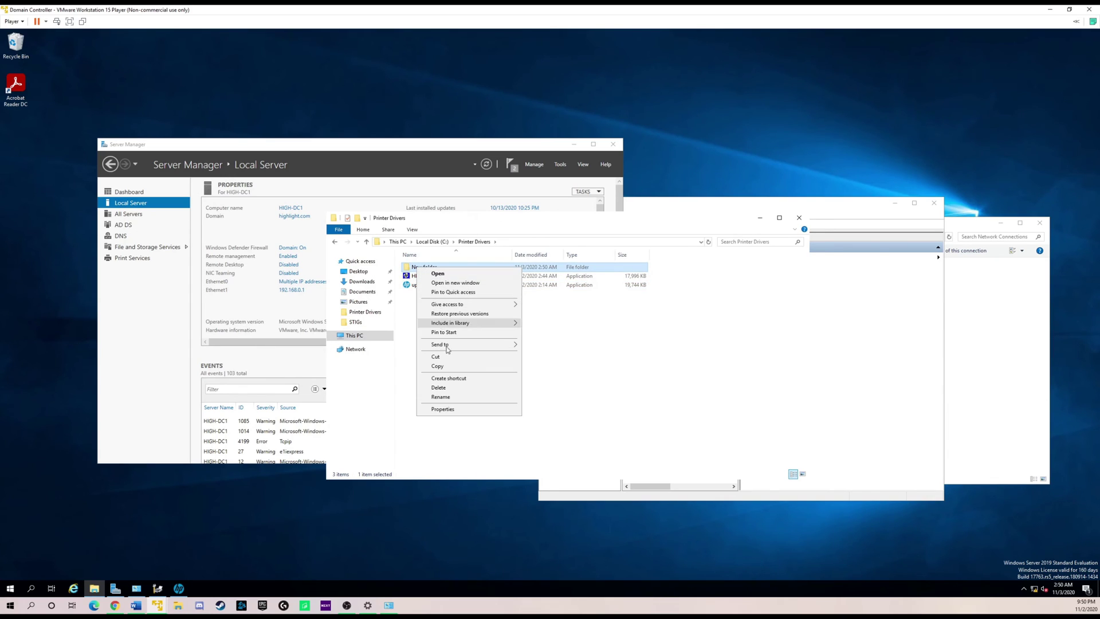
pyautogui.click(468, 399)
pyautogui.hotkey('ctrl', 'v')
pyautogui.click(560, 347)
# Unzip the driver package into the upd-pcl6-x64-7.0.0.24832 folder and decline installing it
pyautogui.click(527, 243)
pyautogui.doubleClick(440, 267)
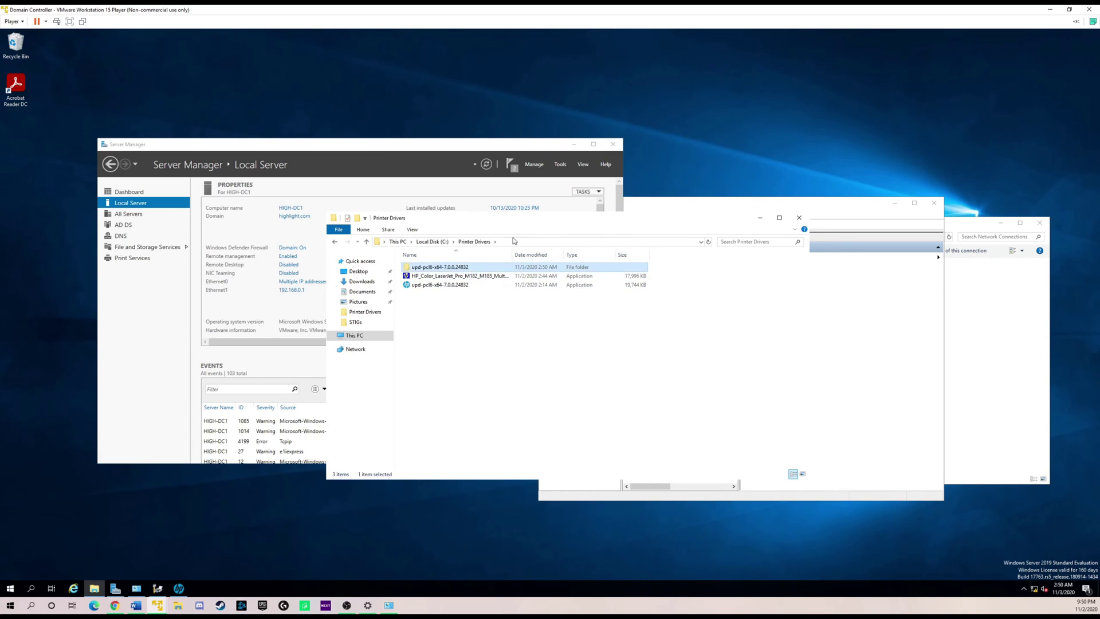
pyautogui.click(588, 241)
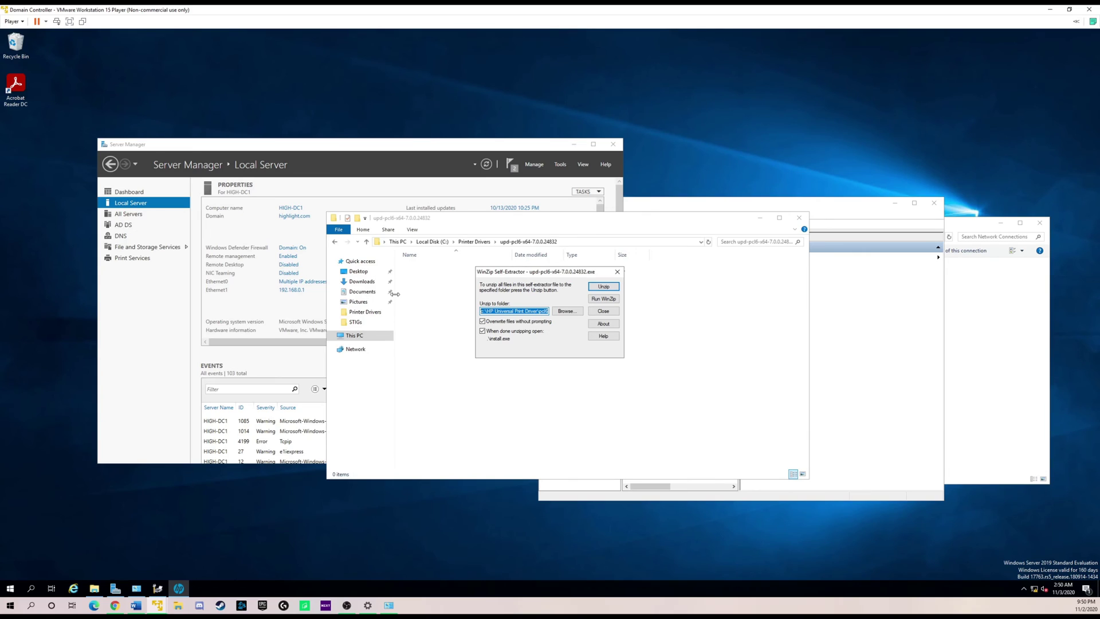
pyautogui.write('C:\\Printer Drivers\\upd-pcl6-x64-7.0.0.24832')
pyautogui.click(595, 288)
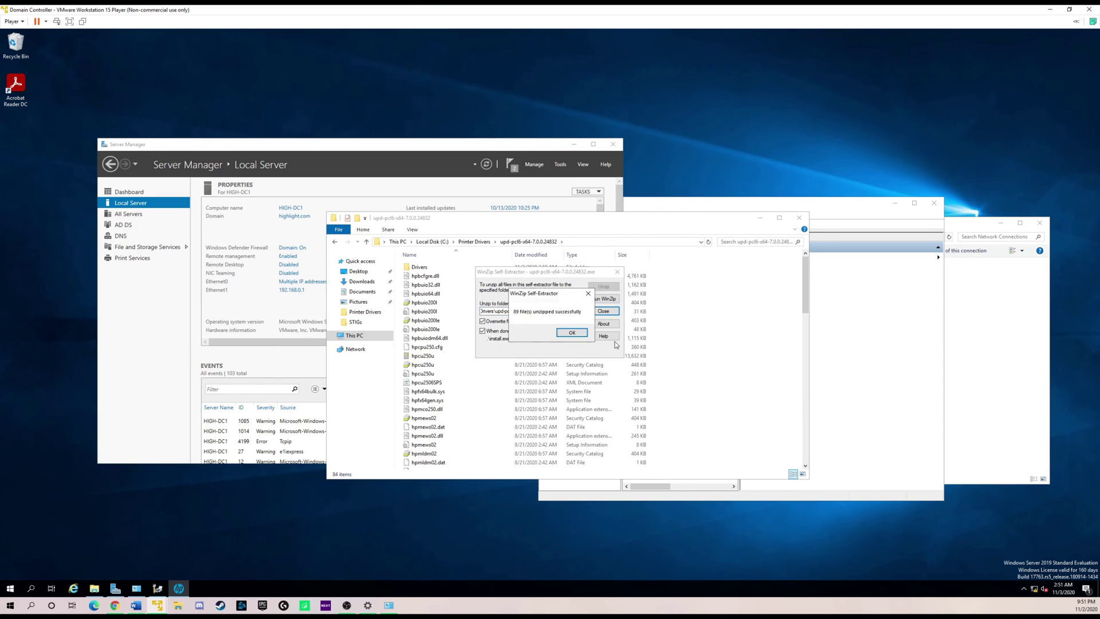
pyautogui.click(572, 333)
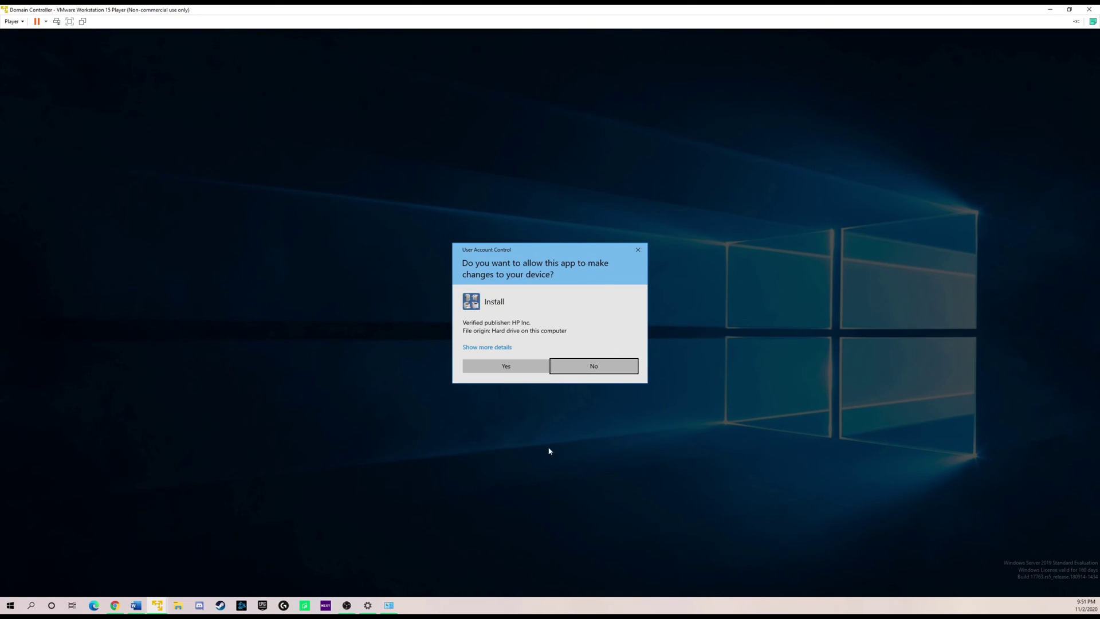
pyautogui.click(637, 249)
pyautogui.click(581, 333)
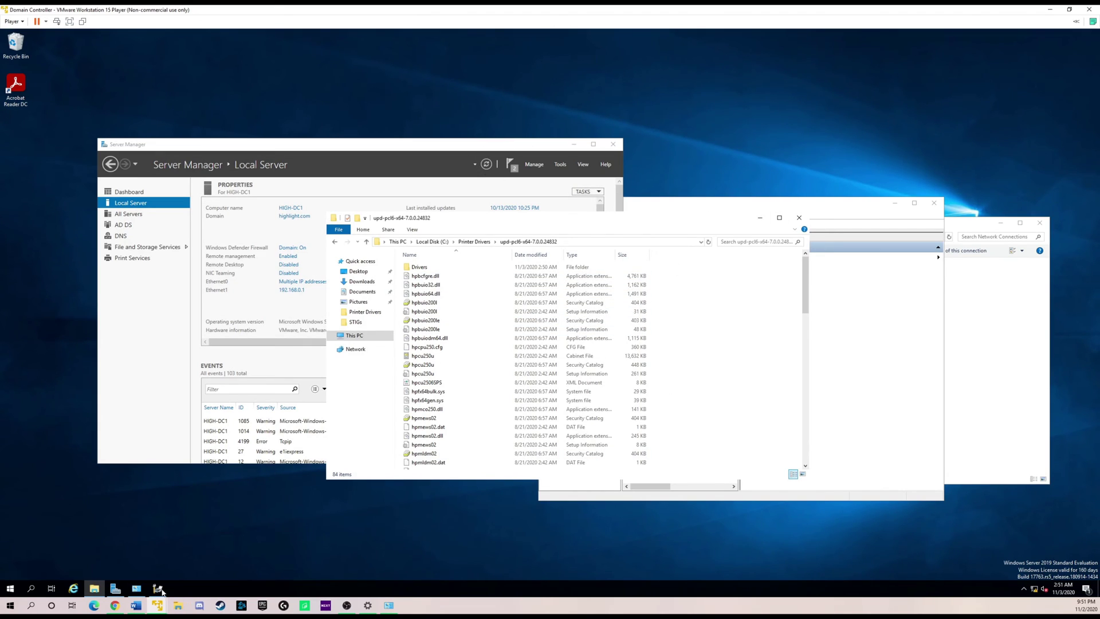
# Create a new Standard TCP/IP printer port with address 192.168.0.2 in Print Management
pyautogui.click(158, 589)
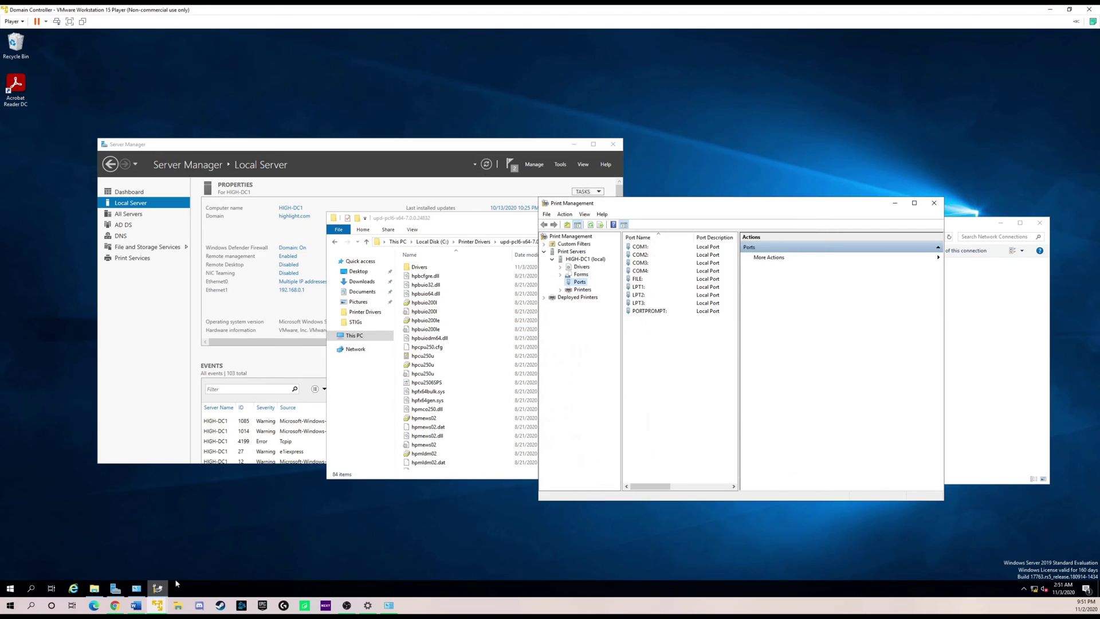
pyautogui.rightClick(580, 284)
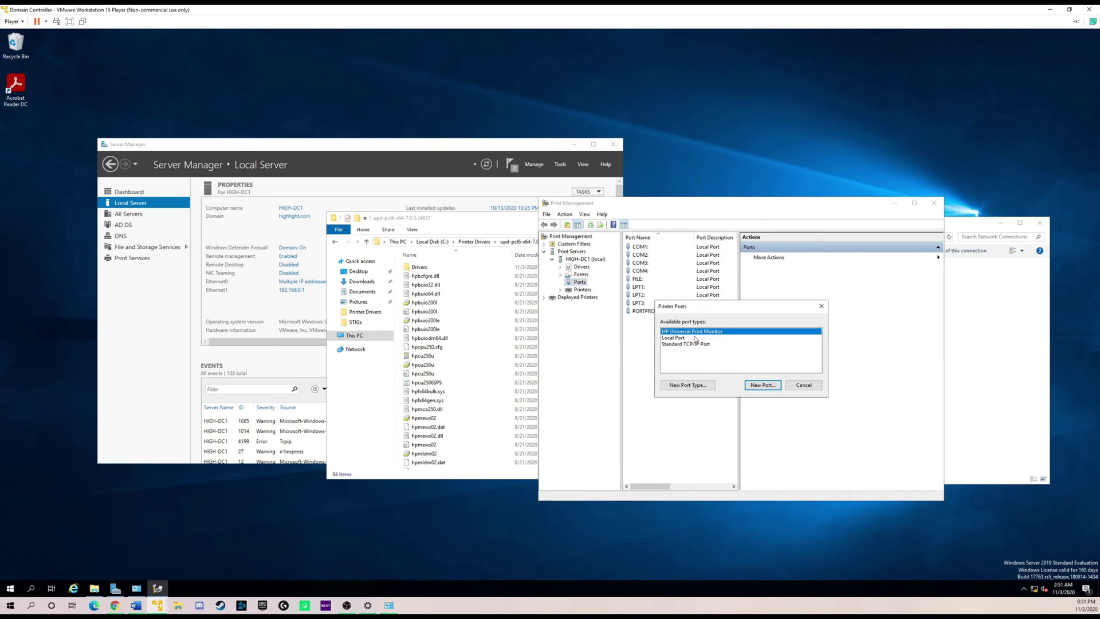
pyautogui.click(698, 345)
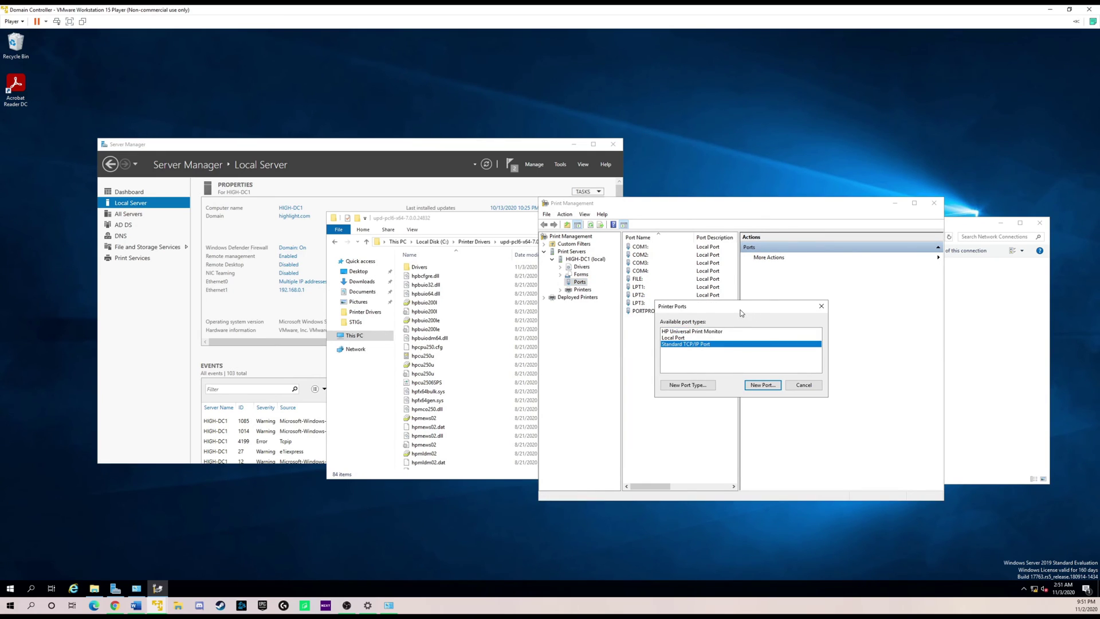
pyautogui.click(763, 385)
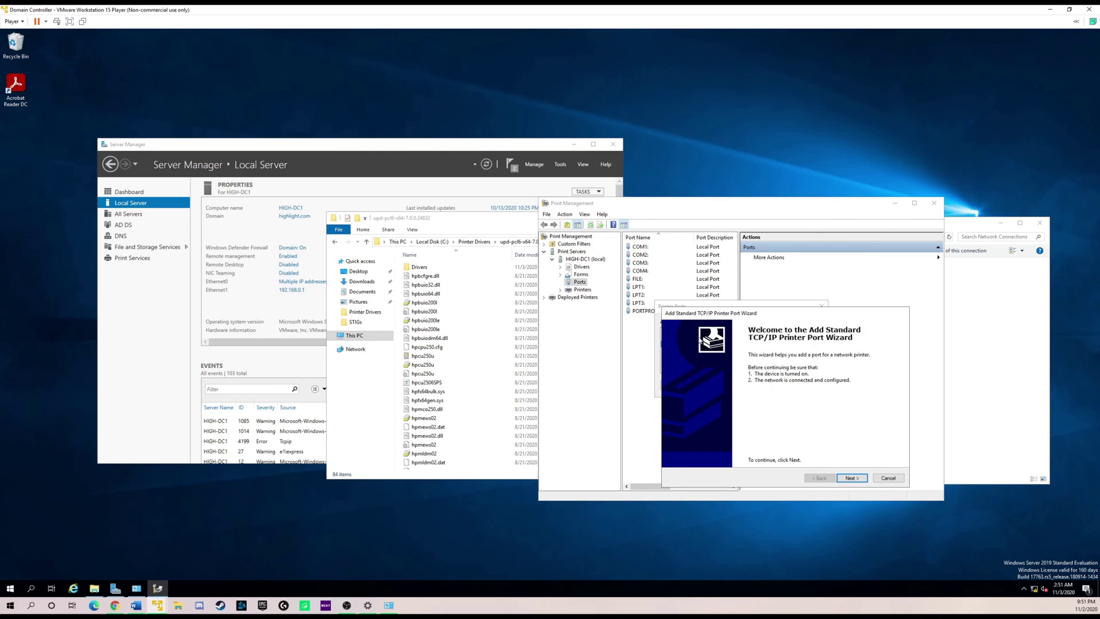
pyautogui.click(844, 478)
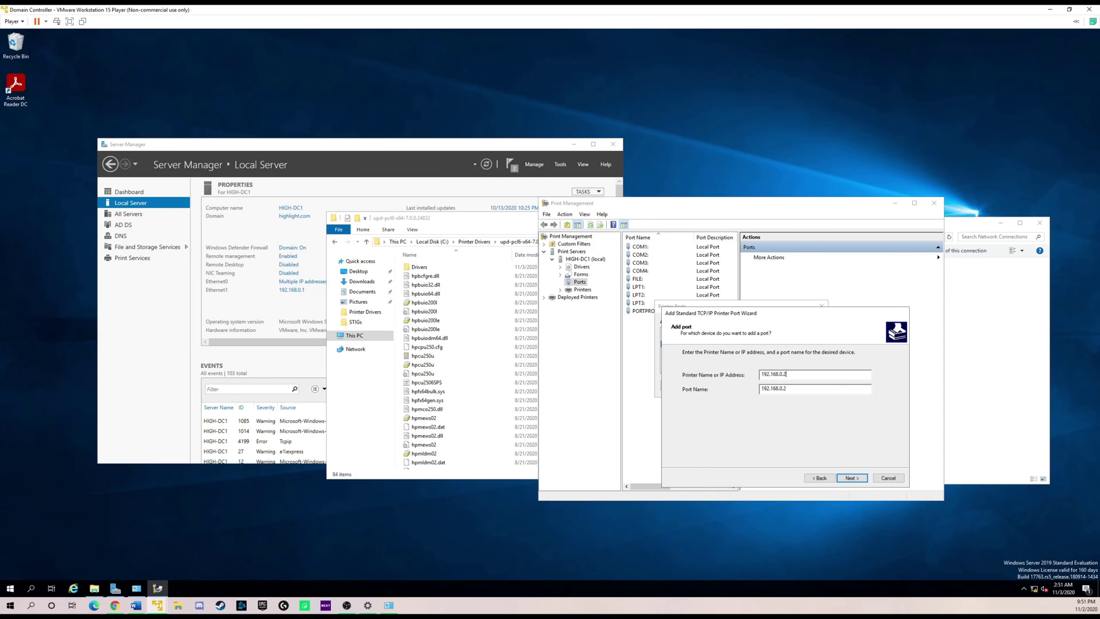
pyautogui.click(851, 478)
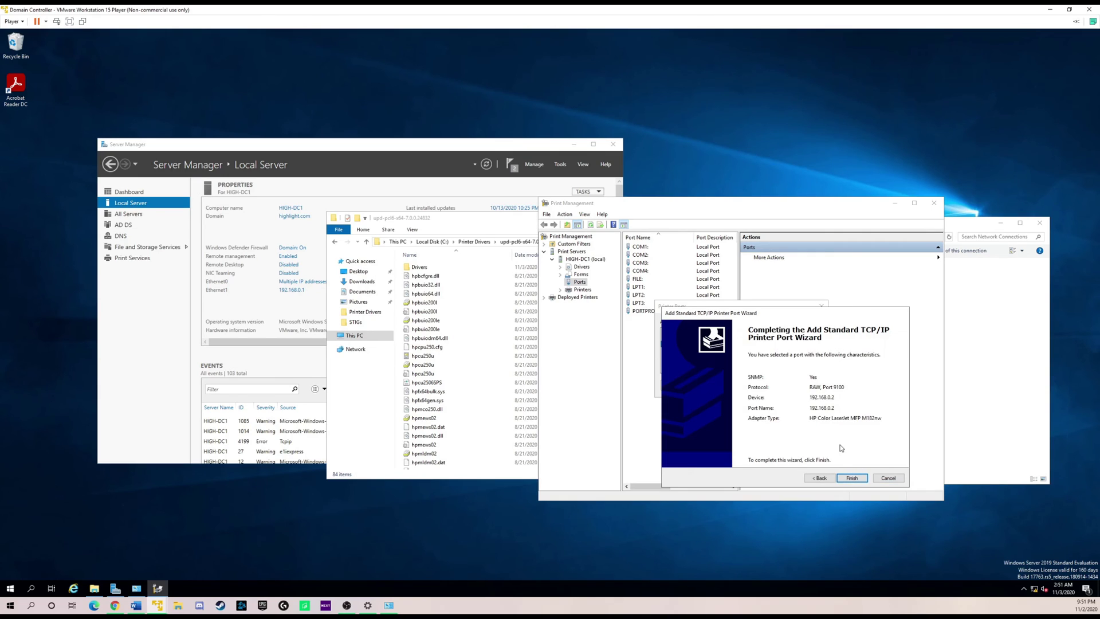
pyautogui.doubleClick(821, 408)
pyautogui.click(851, 479)
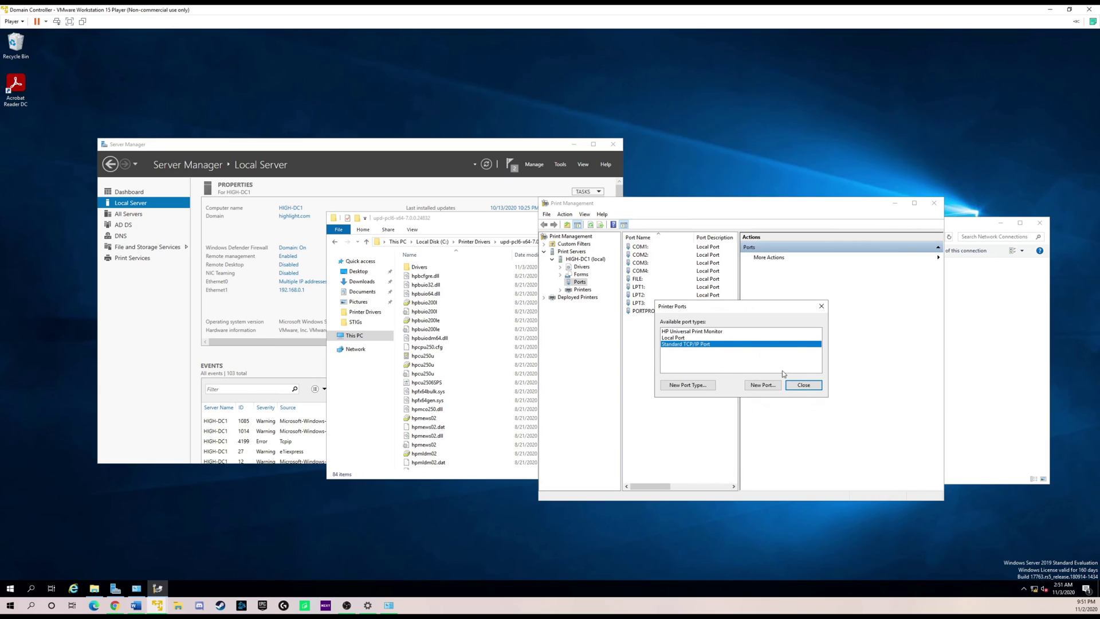
pyautogui.click(801, 388)
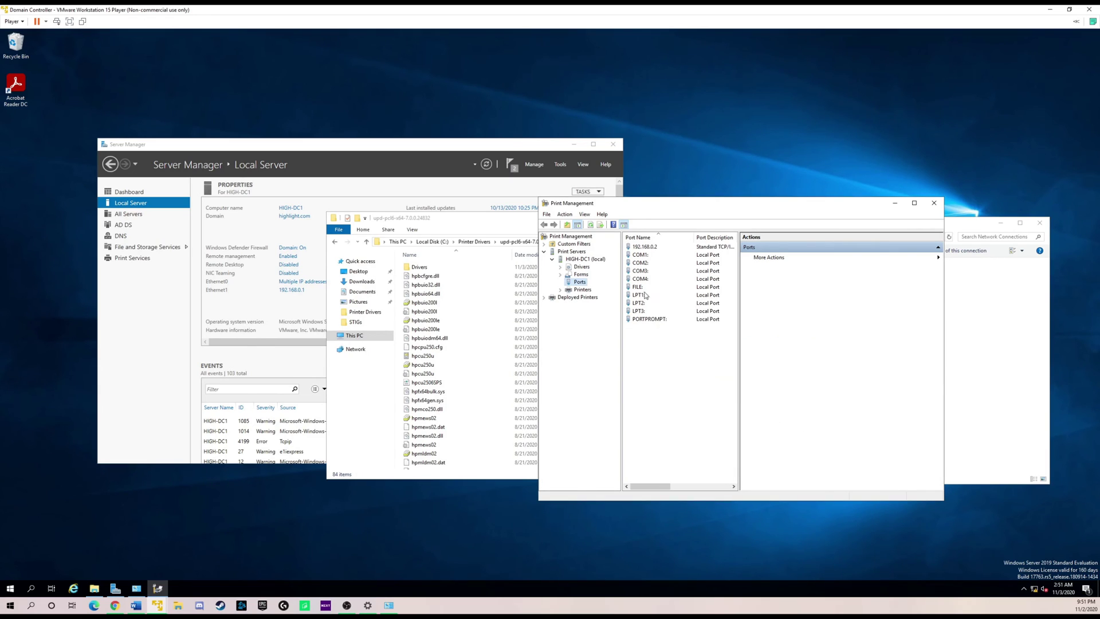
# Start the Add Printer Driver Wizard for x64 and choose to install the driver from disk
pyautogui.click(581, 267)
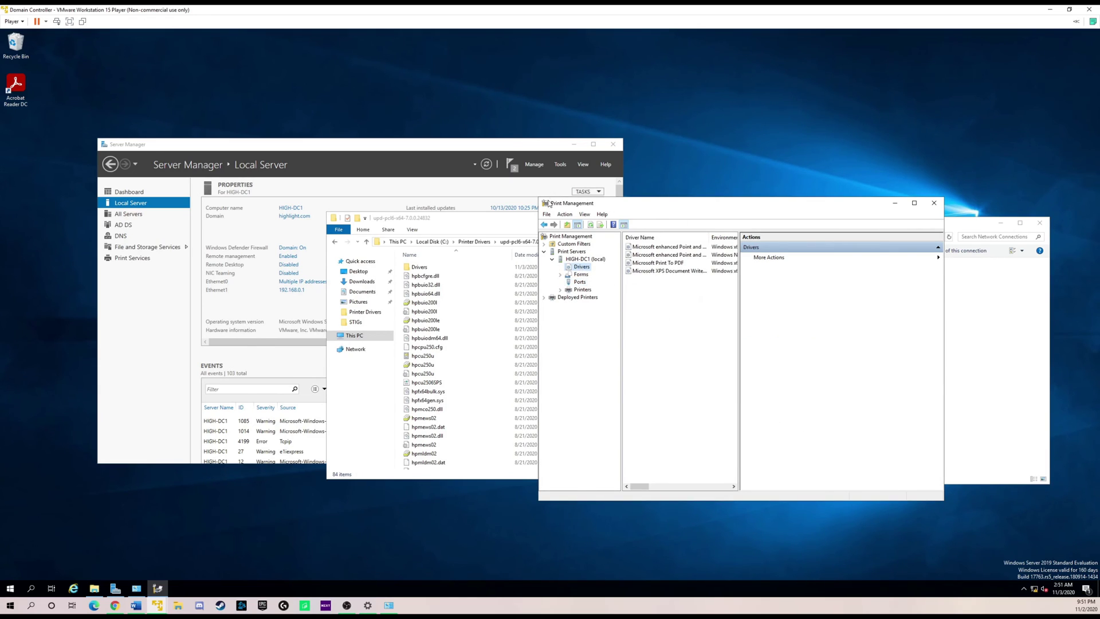
pyautogui.moveTo(538, 197); pyautogui.dragTo(388, 125)
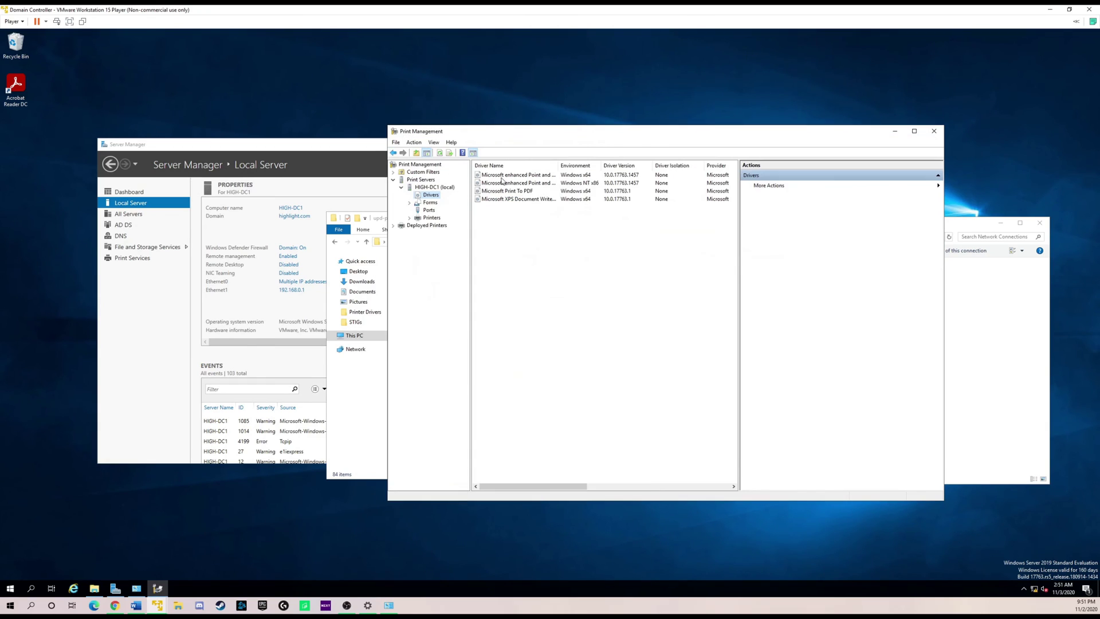
pyautogui.rightClick(431, 196)
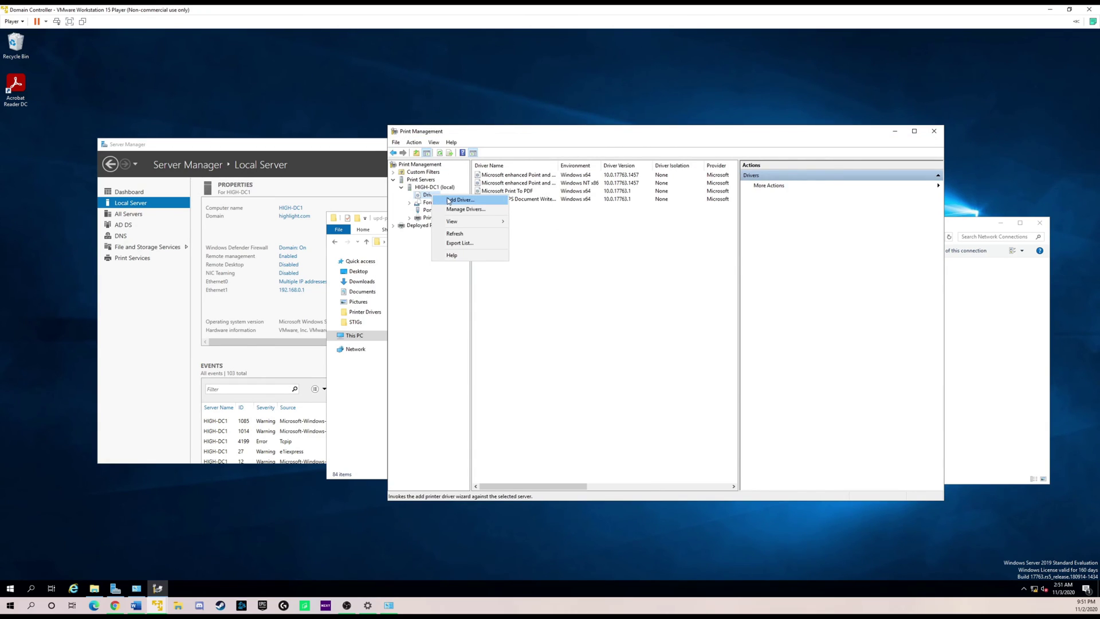
pyautogui.click(449, 201)
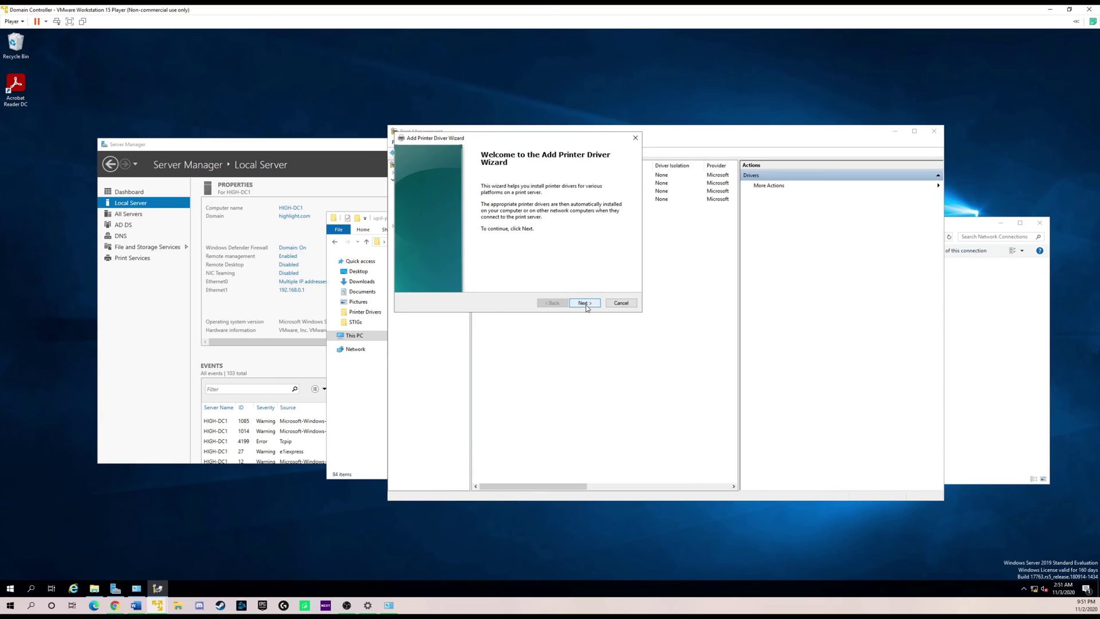
pyautogui.click(583, 302)
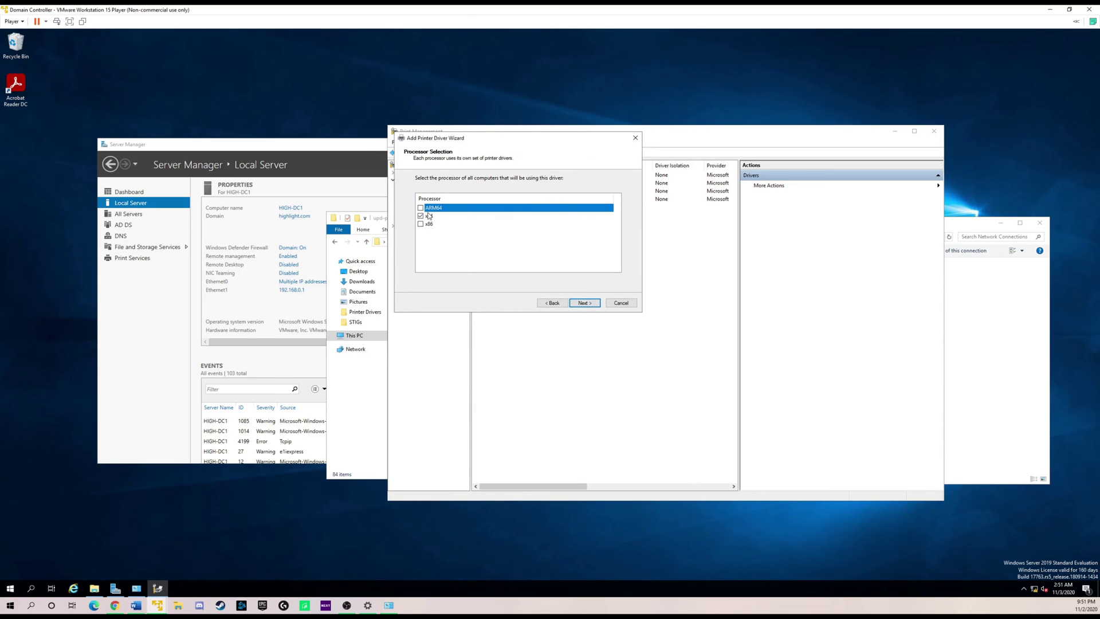
pyautogui.click(584, 302)
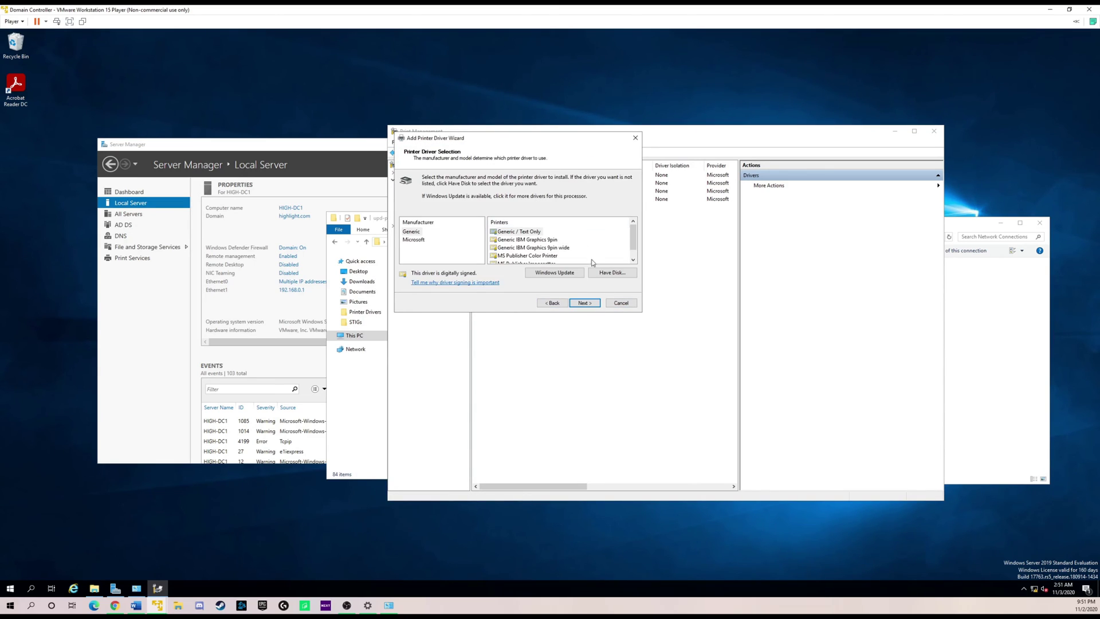
pyautogui.click(621, 275)
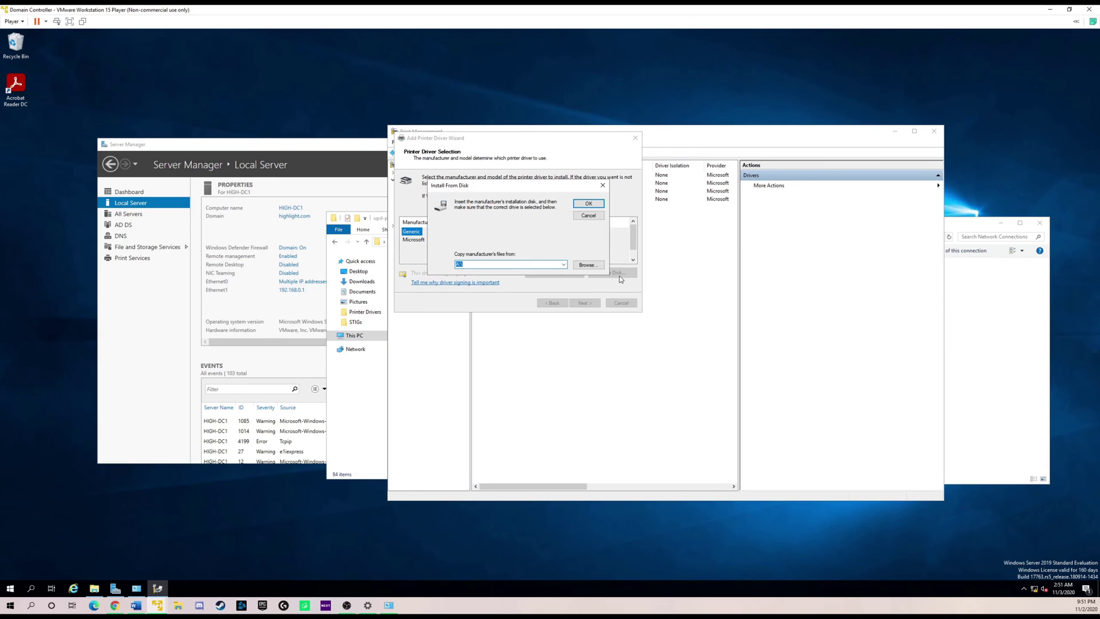
pyautogui.click(596, 266)
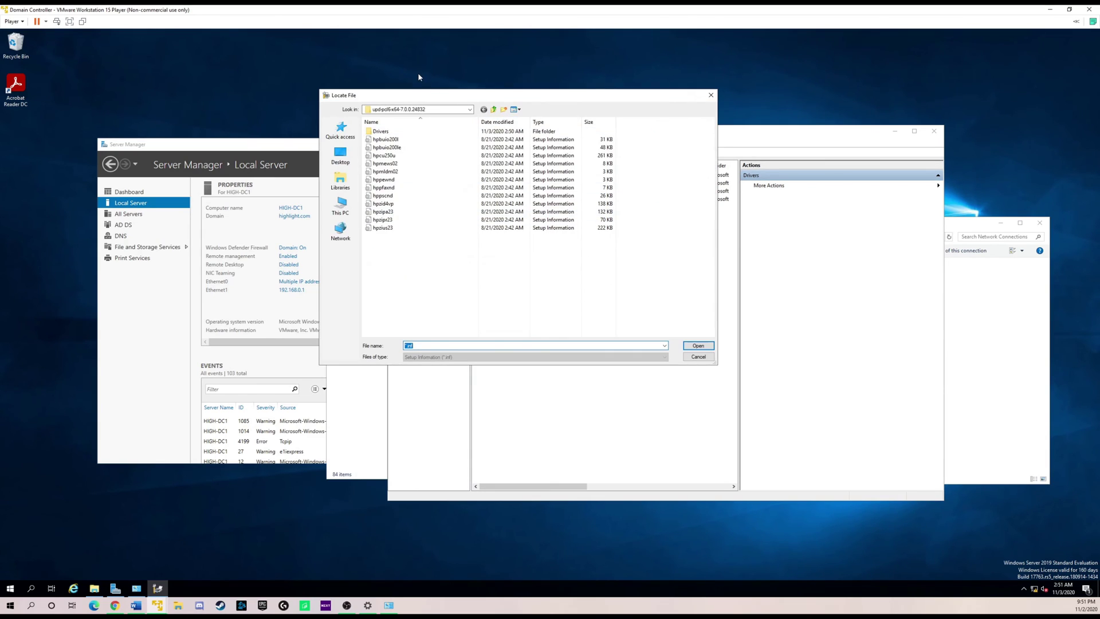
# Select hpzius23 in C:\Printer Drivers\upd-pcl6-x64-7.0.0.24832 as the driver file
pyautogui.click(341, 205)
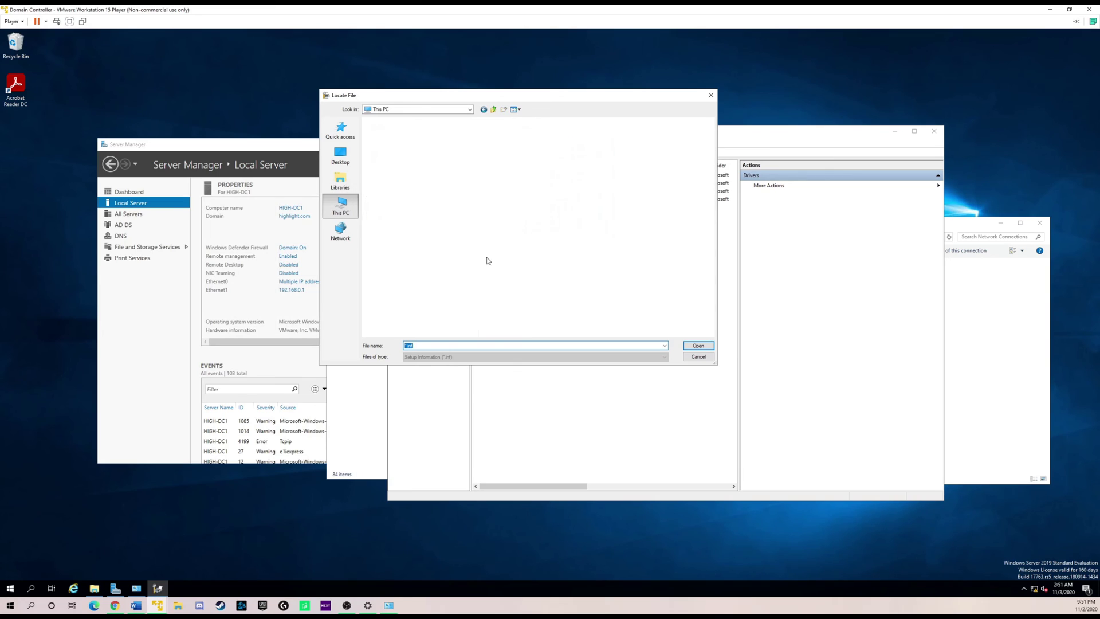
pyautogui.doubleClick(421, 224)
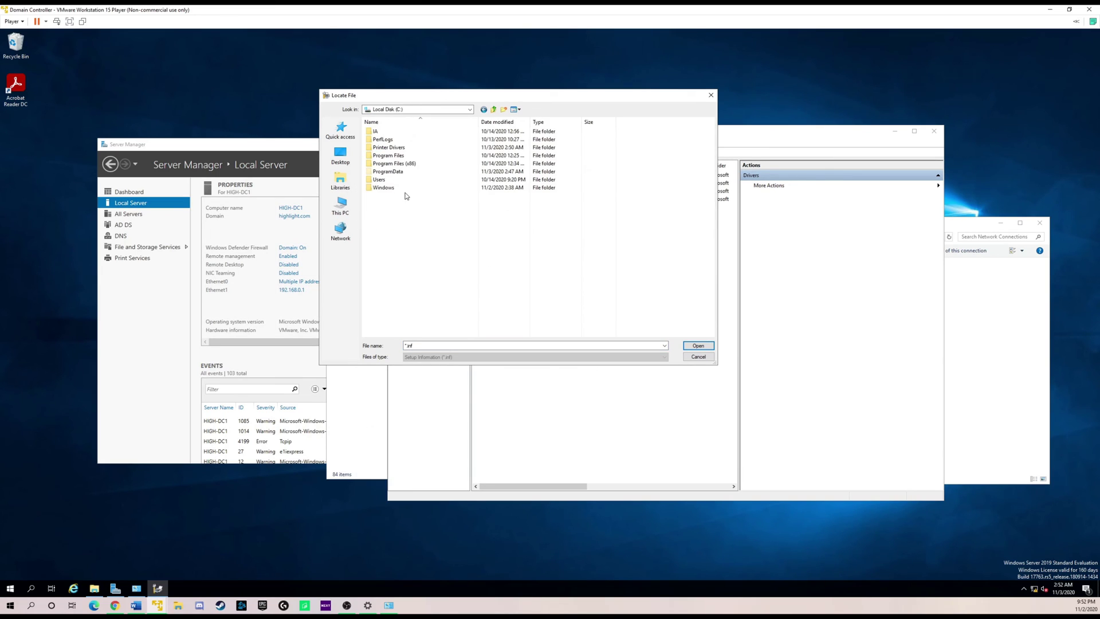
pyautogui.doubleClick(399, 149)
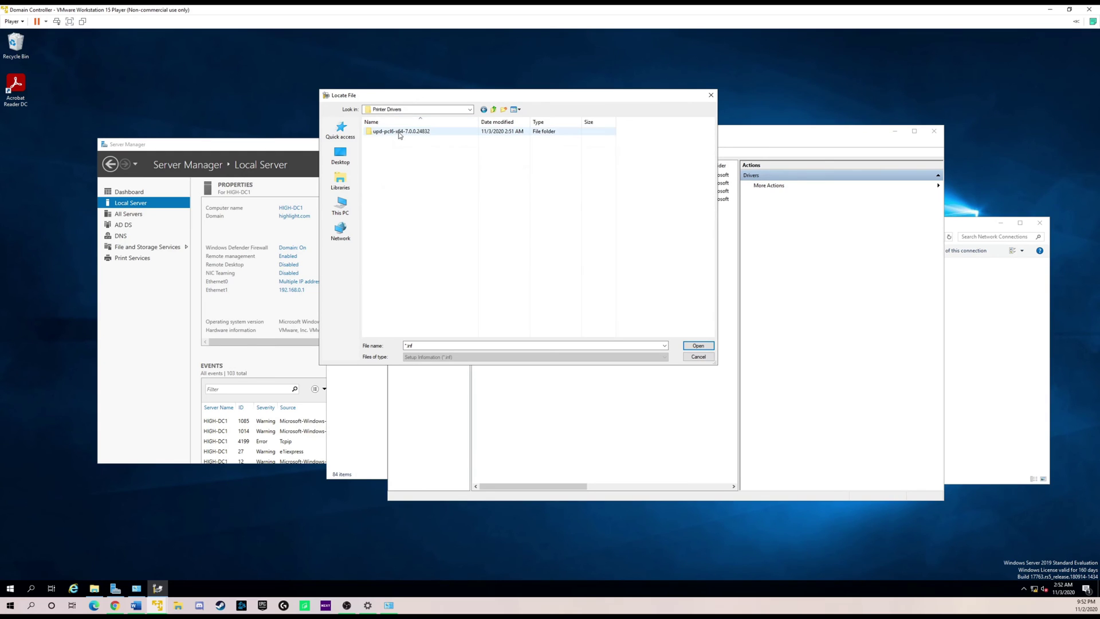
pyautogui.doubleClick(399, 131)
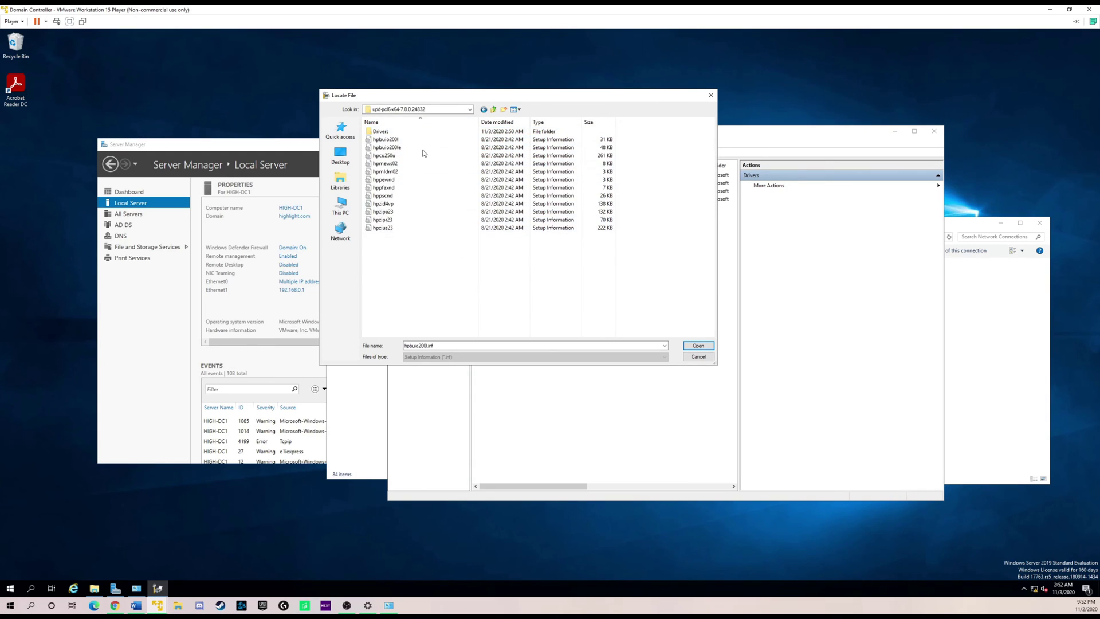
pyautogui.click(383, 228)
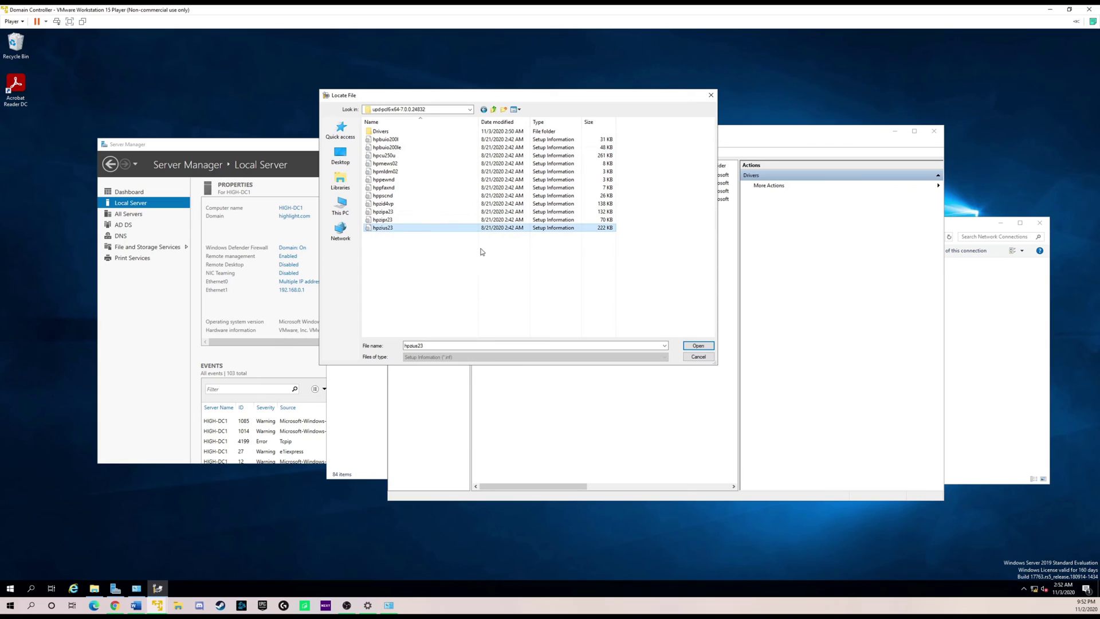
pyautogui.click(698, 346)
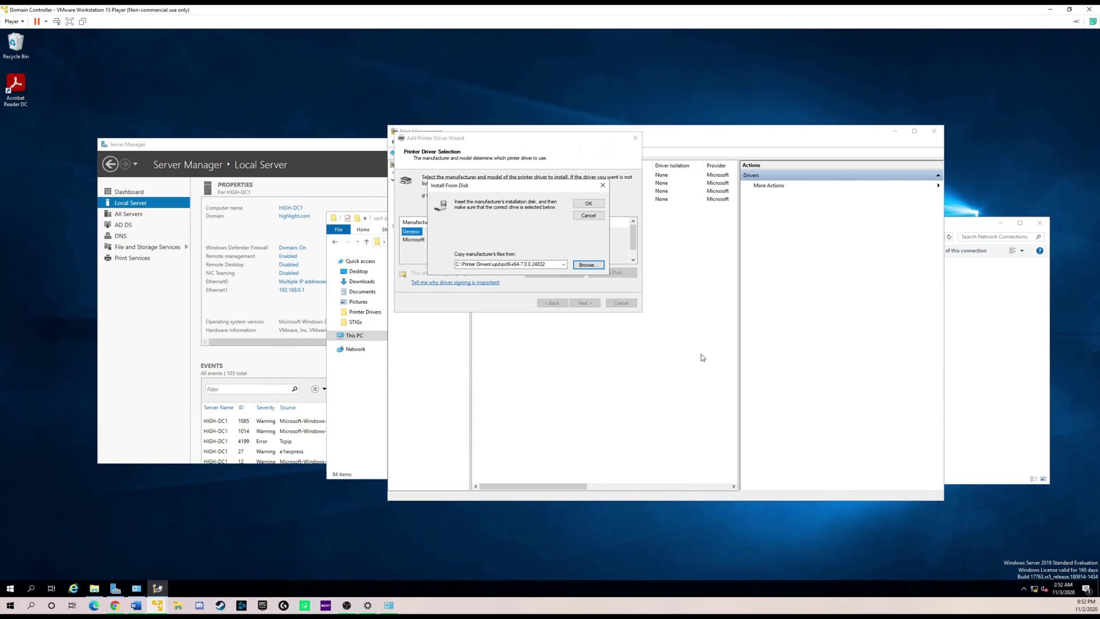
# Choose the HP Universal Printing PCL 6 driver from the disk location and finish adding it
pyautogui.click(580, 205)
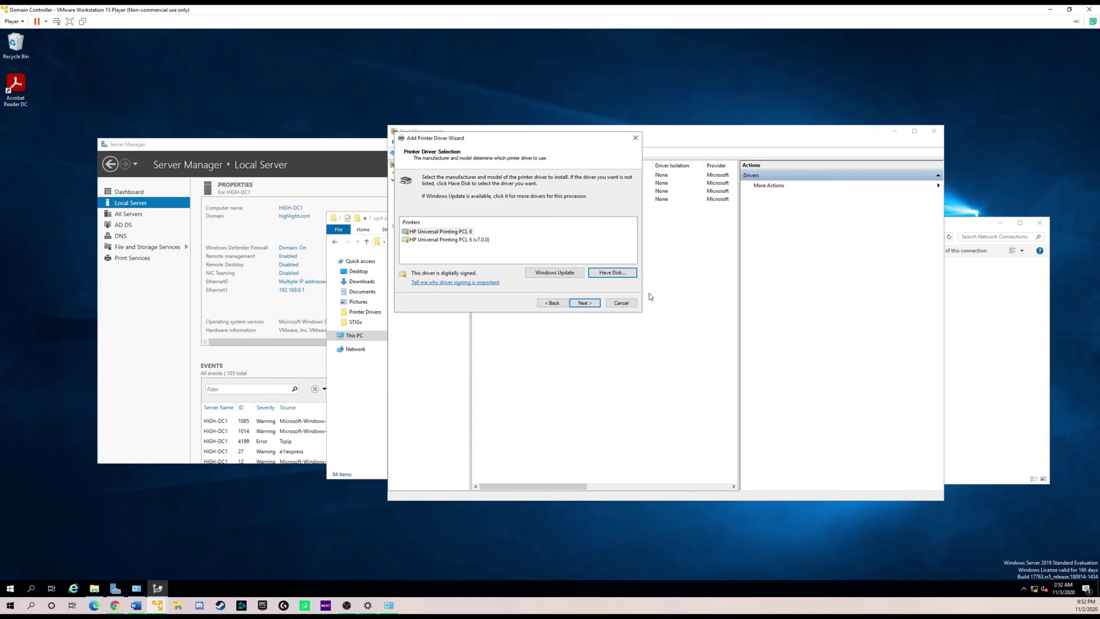
pyautogui.click(473, 233)
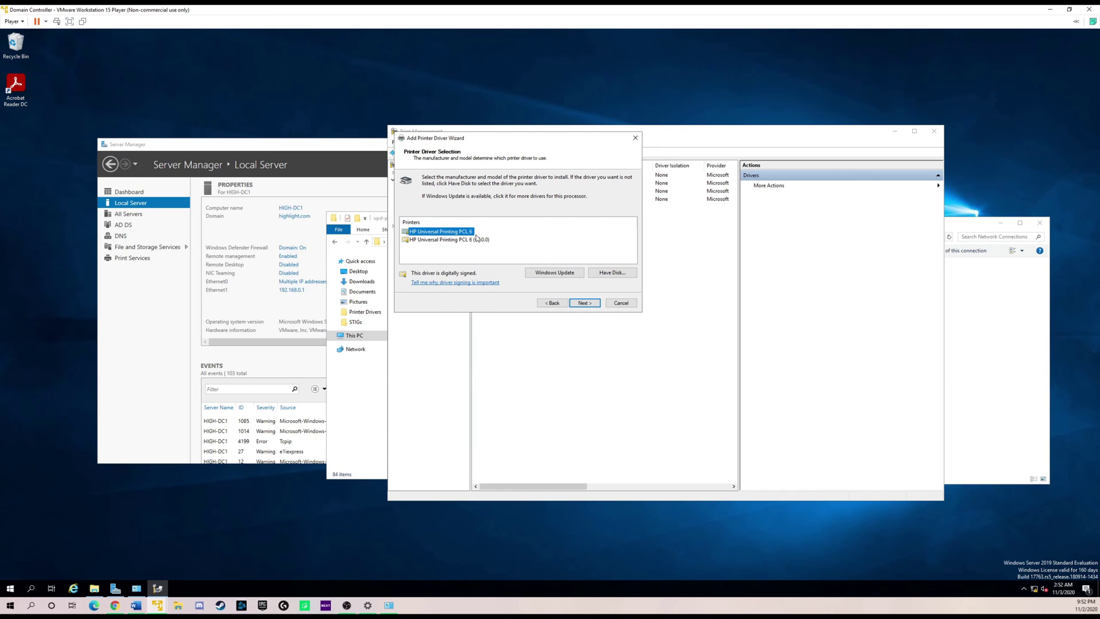
pyautogui.click(579, 304)
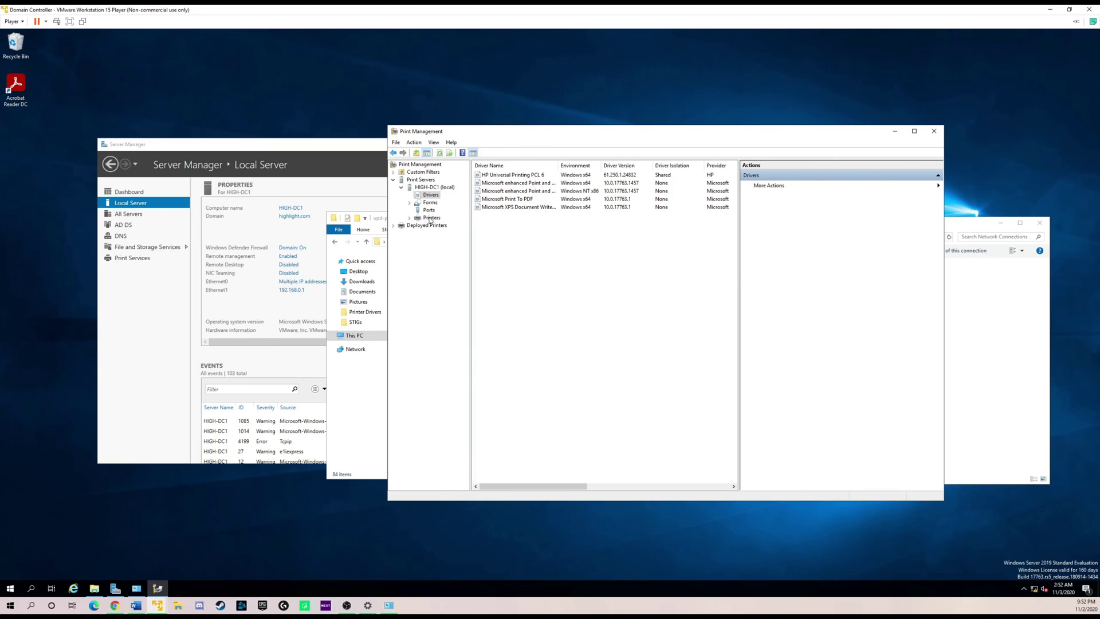
# Start adding a printer on HIGH-DC1 using the existing 192.168.0.2 port
pyautogui.click(432, 218)
pyautogui.rightClick(433, 219)
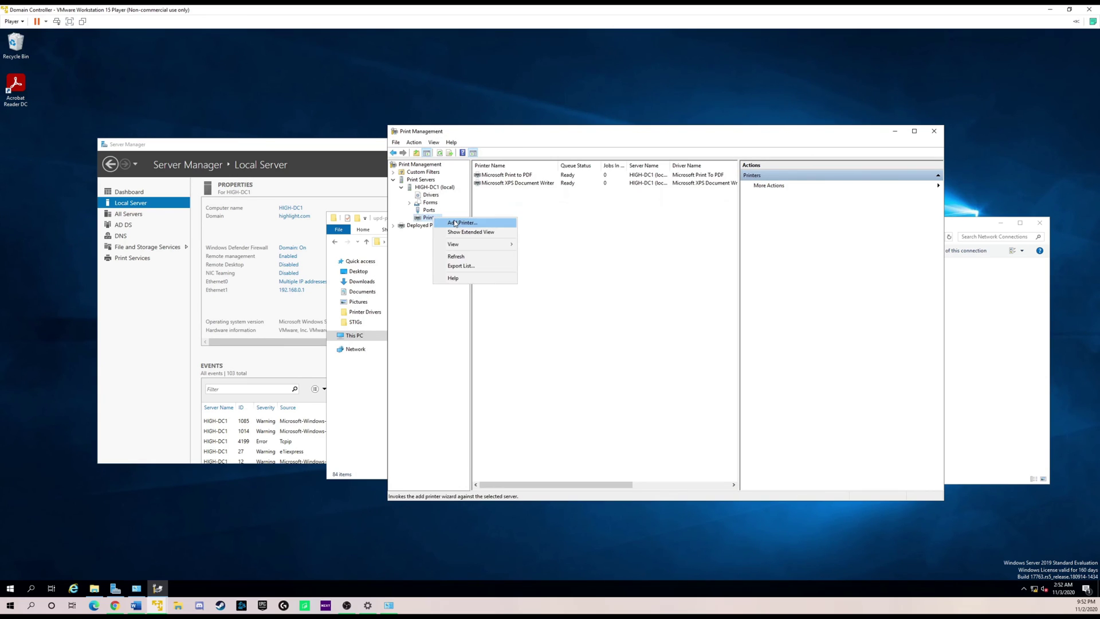
pyautogui.click(455, 223)
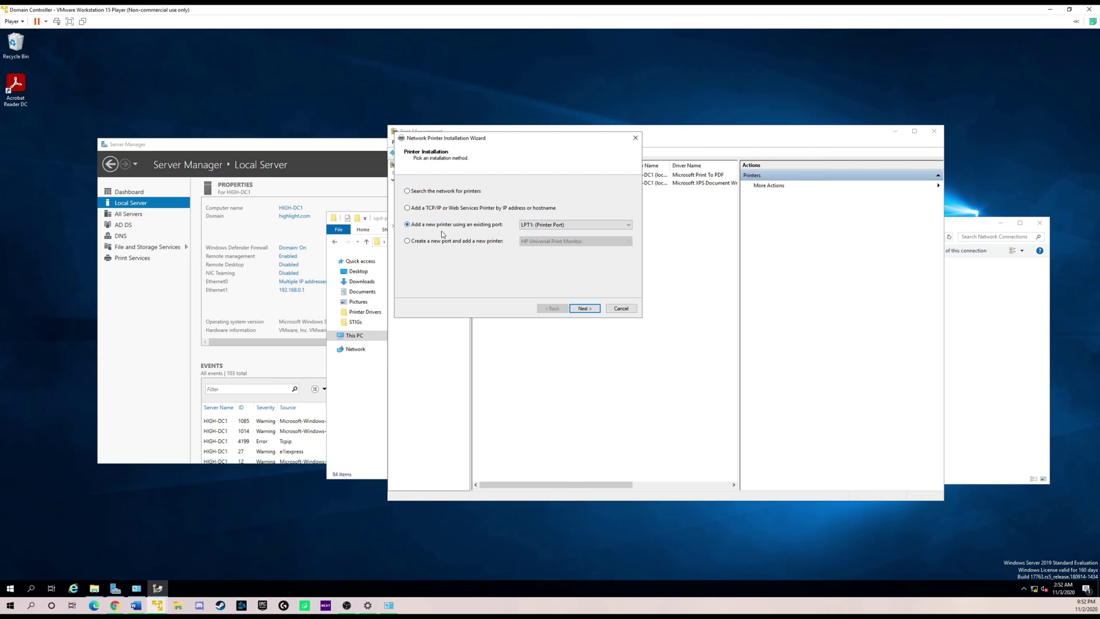
pyautogui.moveTo(497, 142); pyautogui.dragTo(512, 169)
pyautogui.click(564, 252)
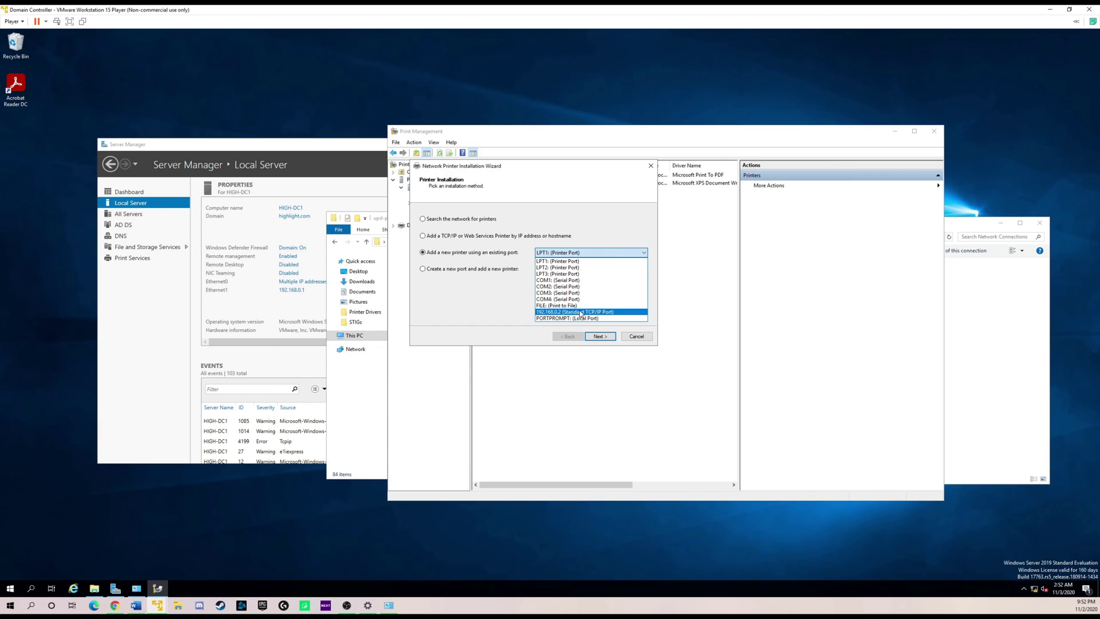
pyautogui.click(581, 312)
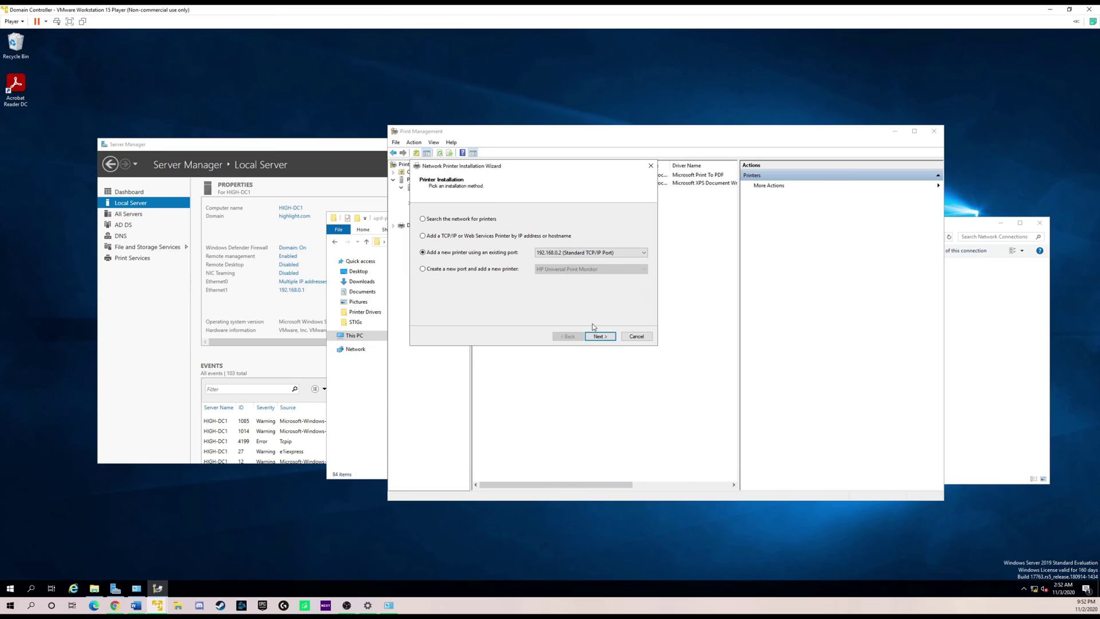
pyautogui.click(600, 335)
# Select the installed HP Universal Printing PCL 6 driver for the new printer
pyautogui.click(493, 260)
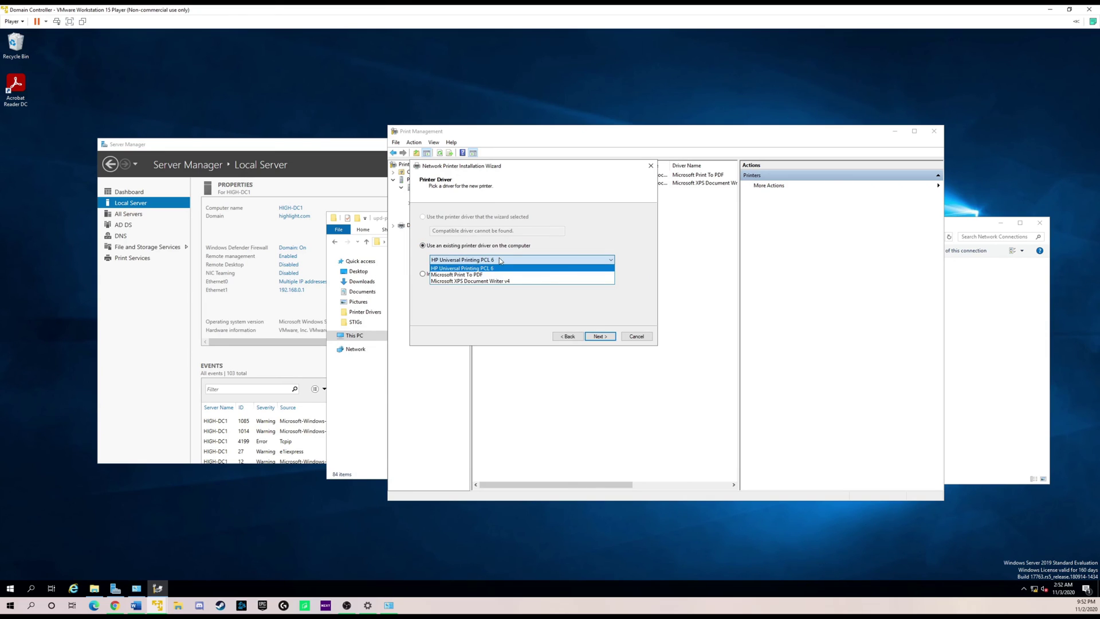
pyautogui.click(511, 277)
pyautogui.click(511, 259)
pyautogui.click(503, 269)
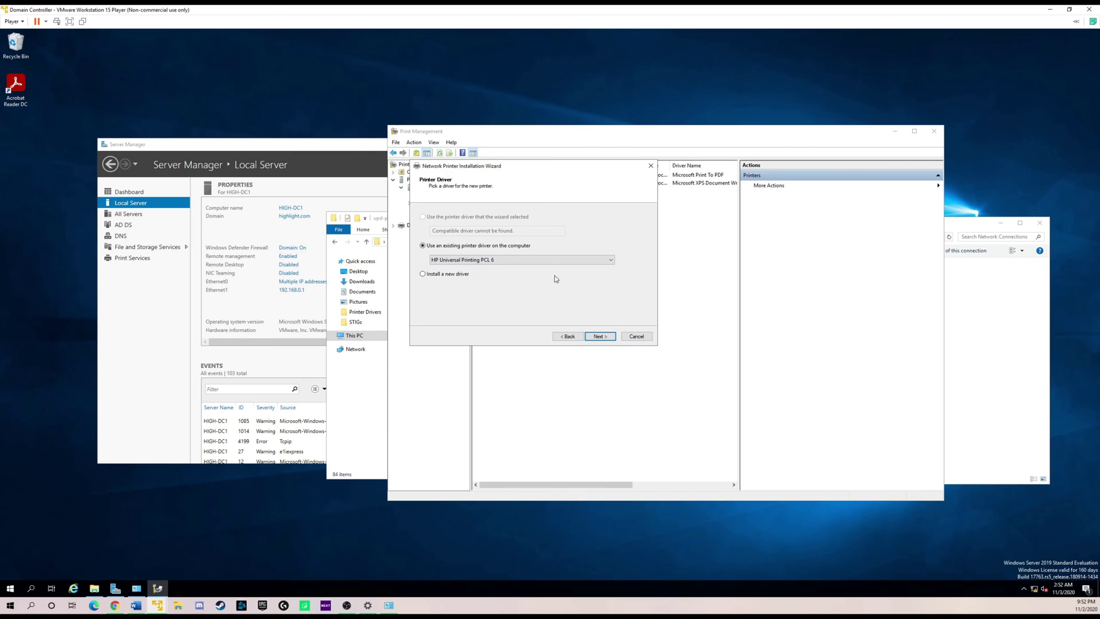
pyautogui.click(550, 262)
pyautogui.click(603, 314)
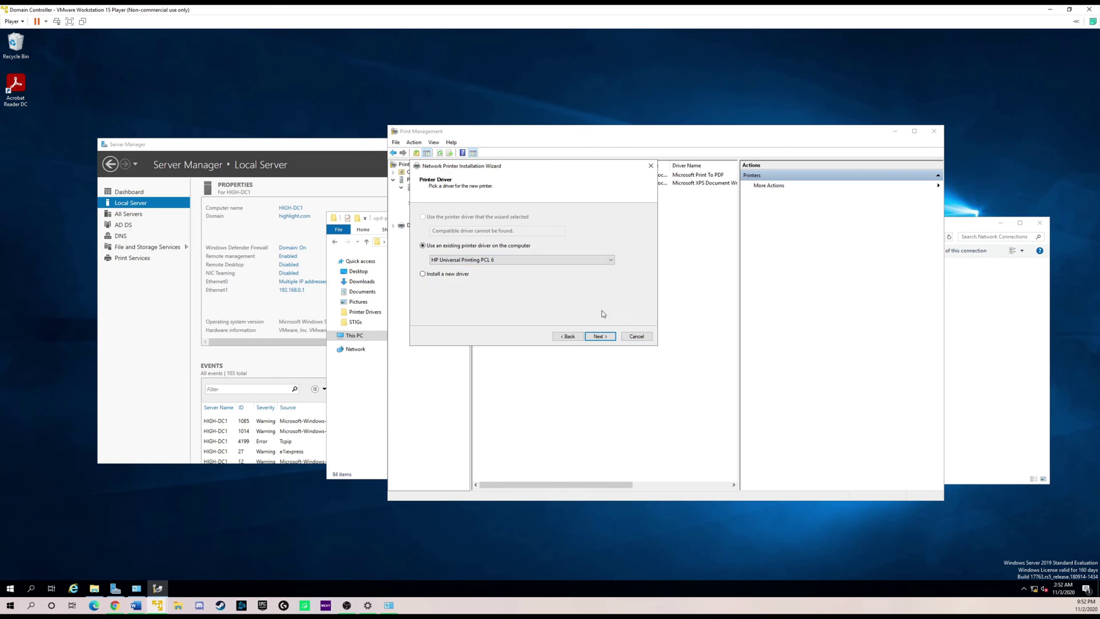
pyautogui.click(527, 261)
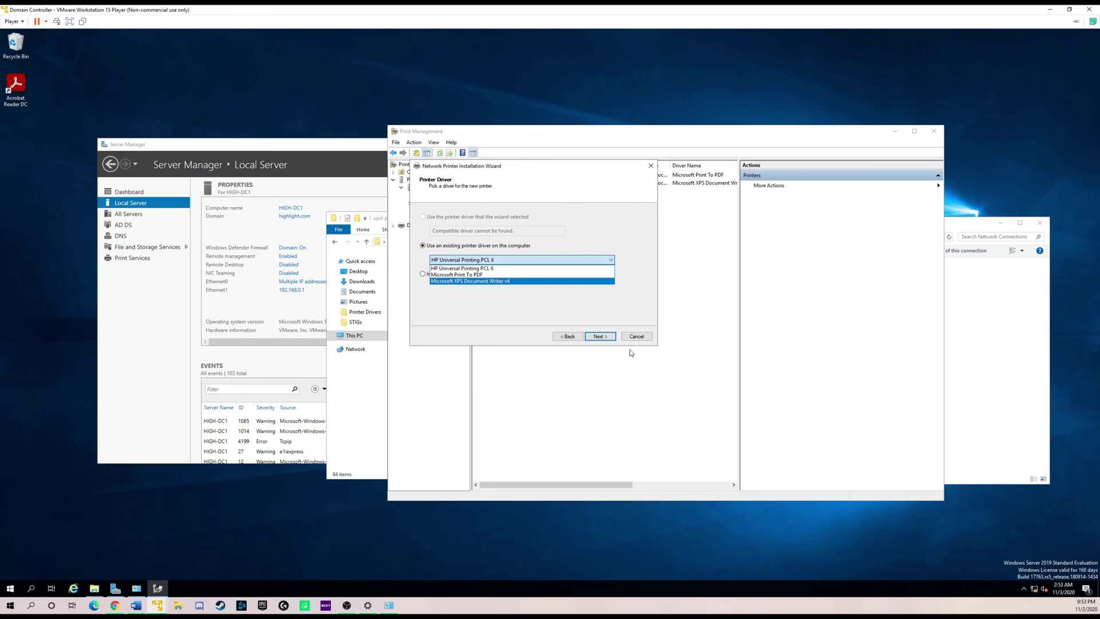
pyautogui.click(596, 268)
pyautogui.click(600, 337)
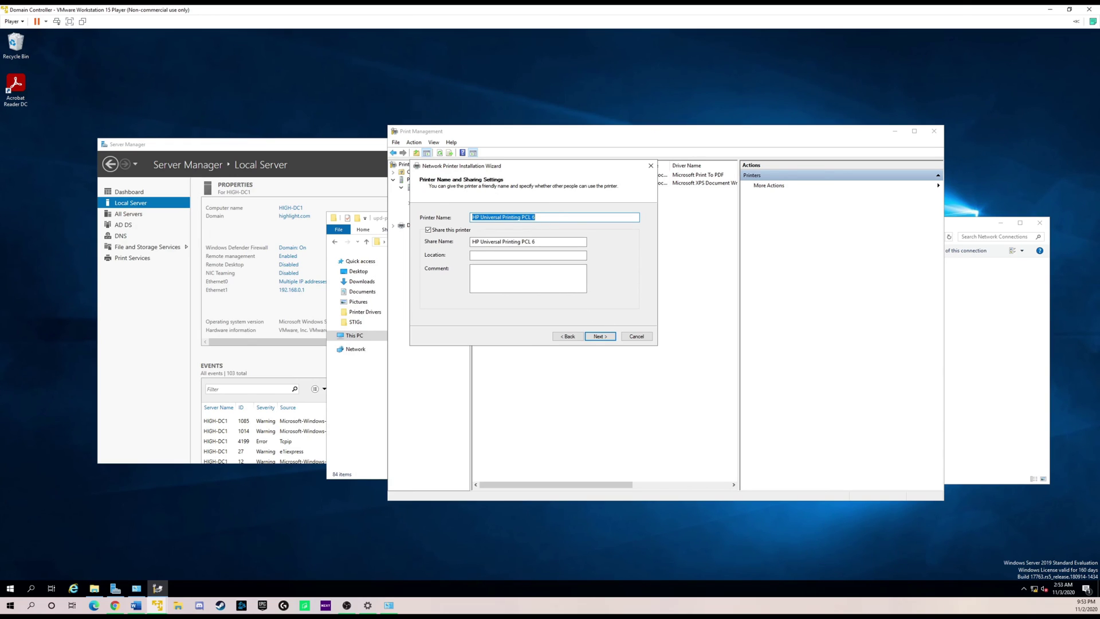
# Name the printer HIGH-PRINTER and use the same name as its share name
pyautogui.press('BackSpace')
pyautogui.write('HIGH-PRINTER')
pyautogui.hotkey('ctrl', 'a')
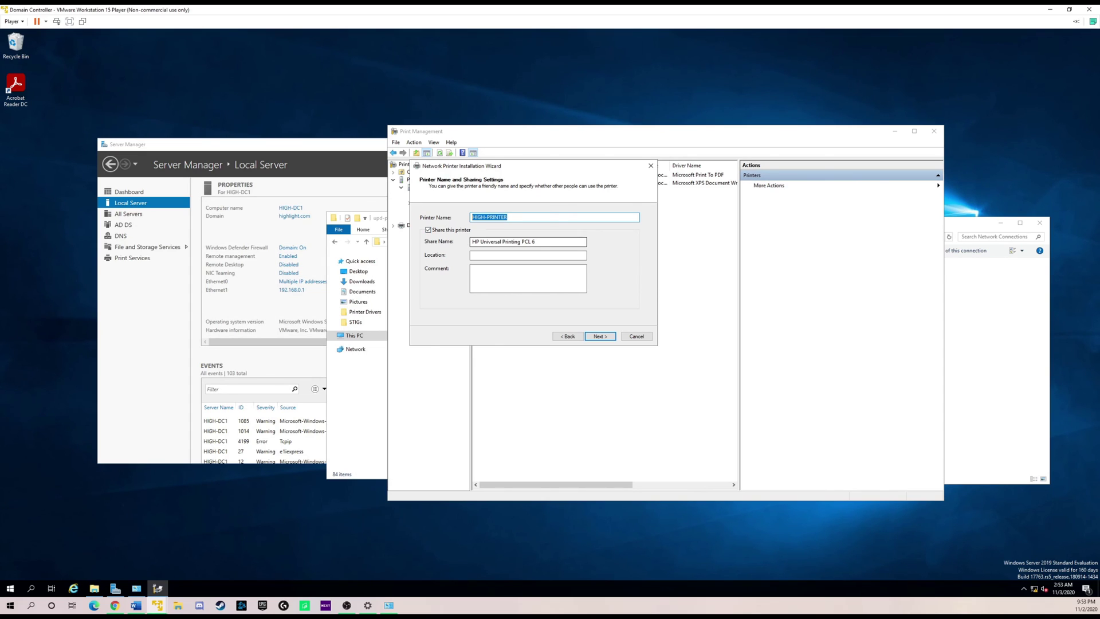
pyautogui.hotkey('ctrl', 'c')
pyautogui.press('Tab')
pyautogui.press('Tab')
pyautogui.hotkey('ctrl', 'v')
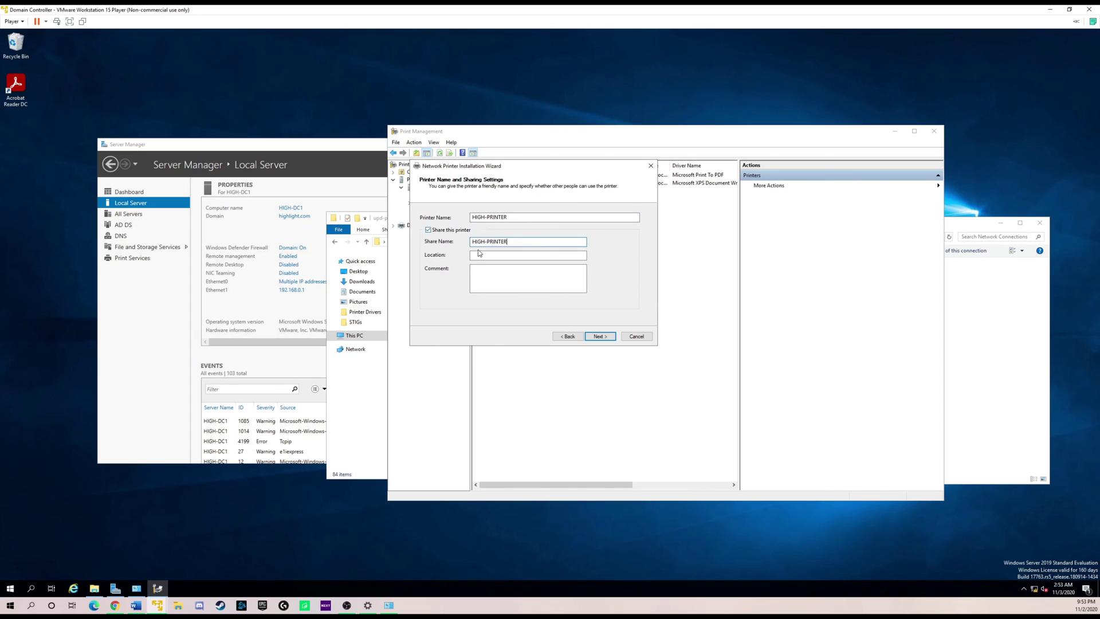
# Set the printer location to 'Virtual Printer' and advance to the settings summary
pyautogui.press('Tab')
pyautogui.write('Vrit')
pyautogui.press('BackSpace')
pyautogui.write('tual Printer')
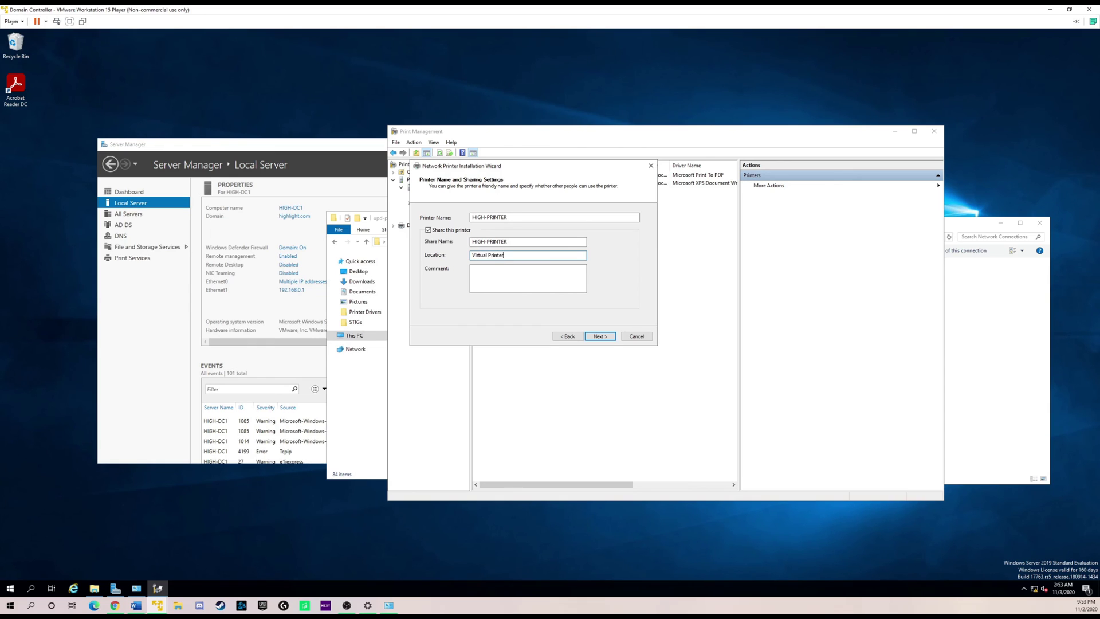
pyautogui.click(536, 268)
pyautogui.click(600, 335)
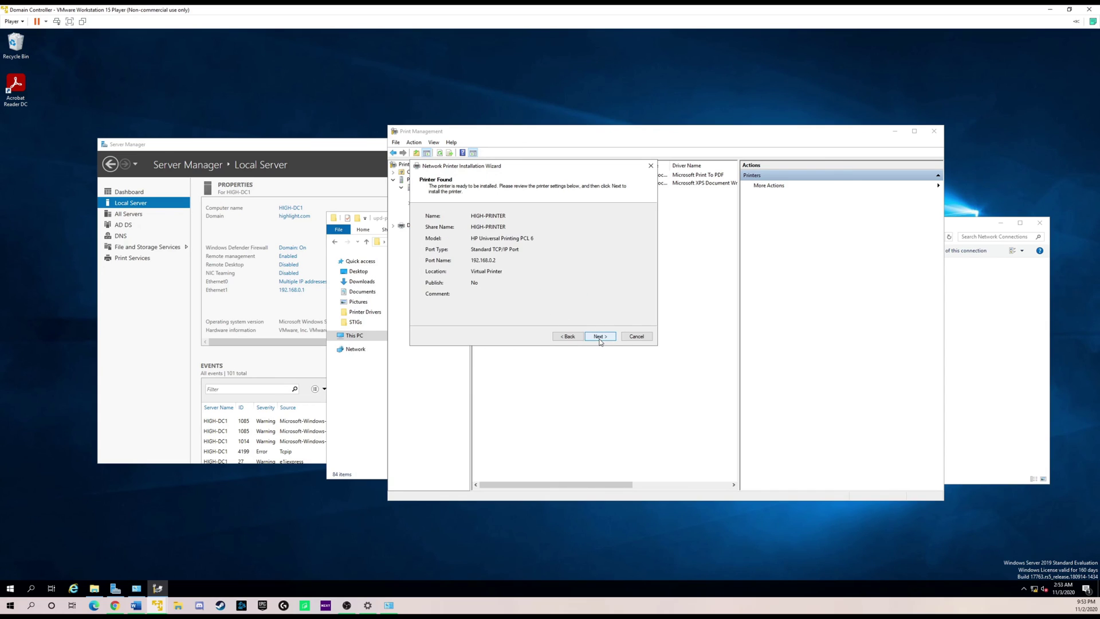
# Start installing the printer, then rearrange the driver folder and Server Manager windows around the wizard
pyautogui.click(607, 336)
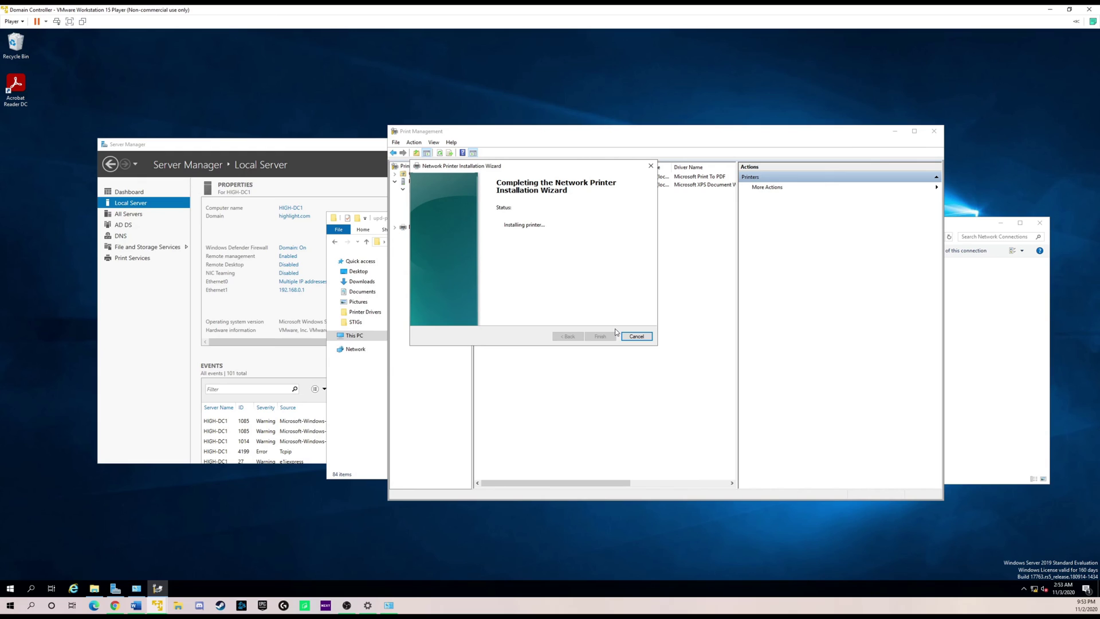
pyautogui.click(380, 222)
pyautogui.moveTo(343, 221); pyautogui.dragTo(280, 235)
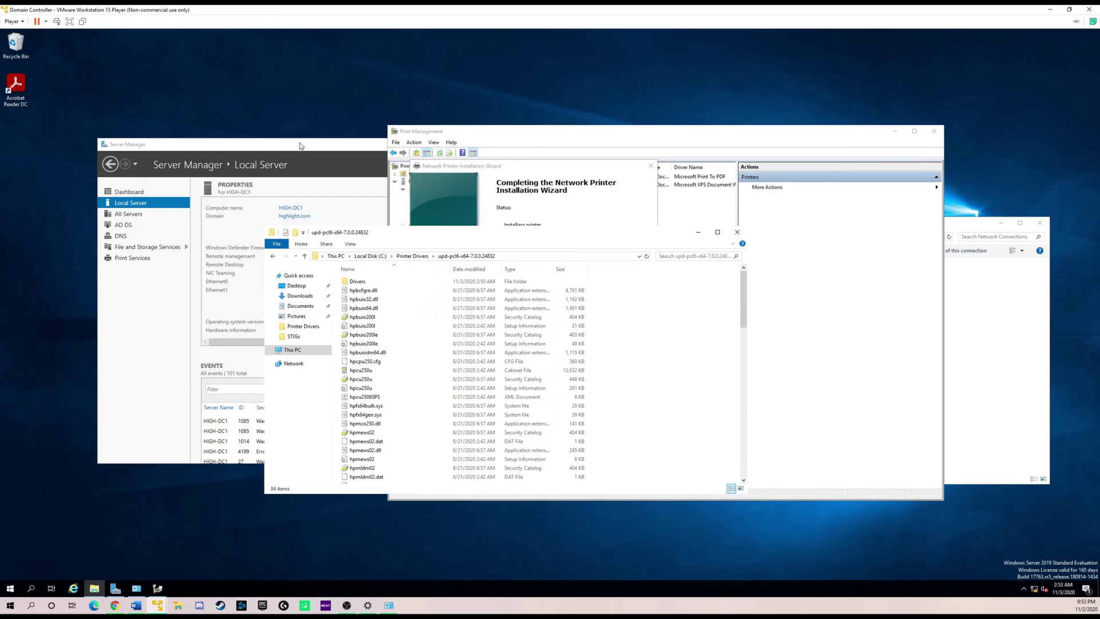
pyautogui.click(303, 146)
pyautogui.click(641, 232)
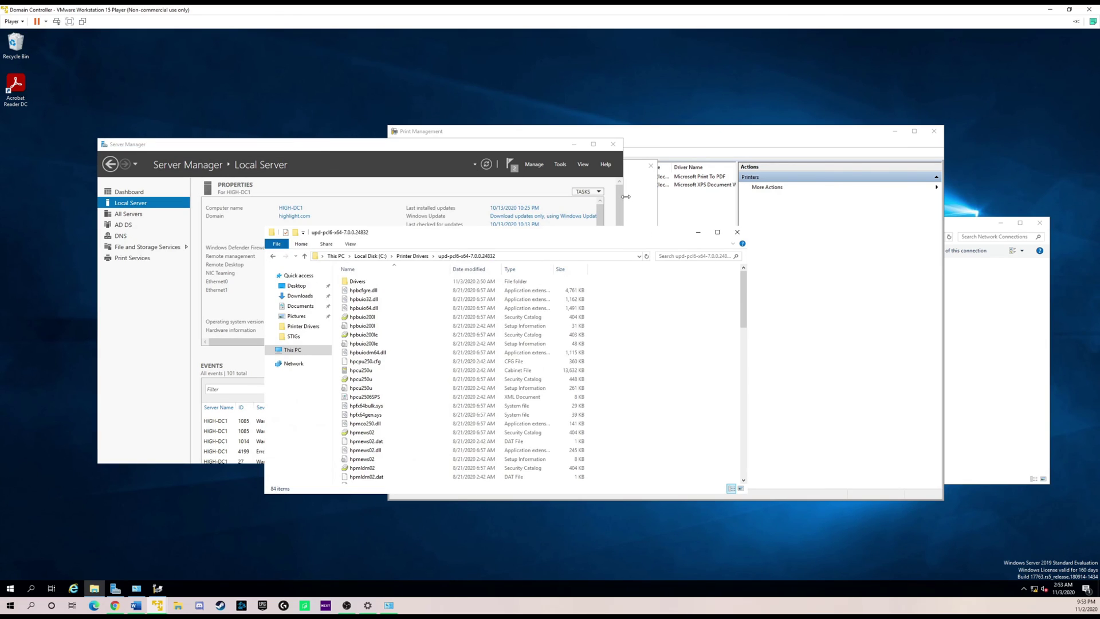
pyautogui.click(649, 191)
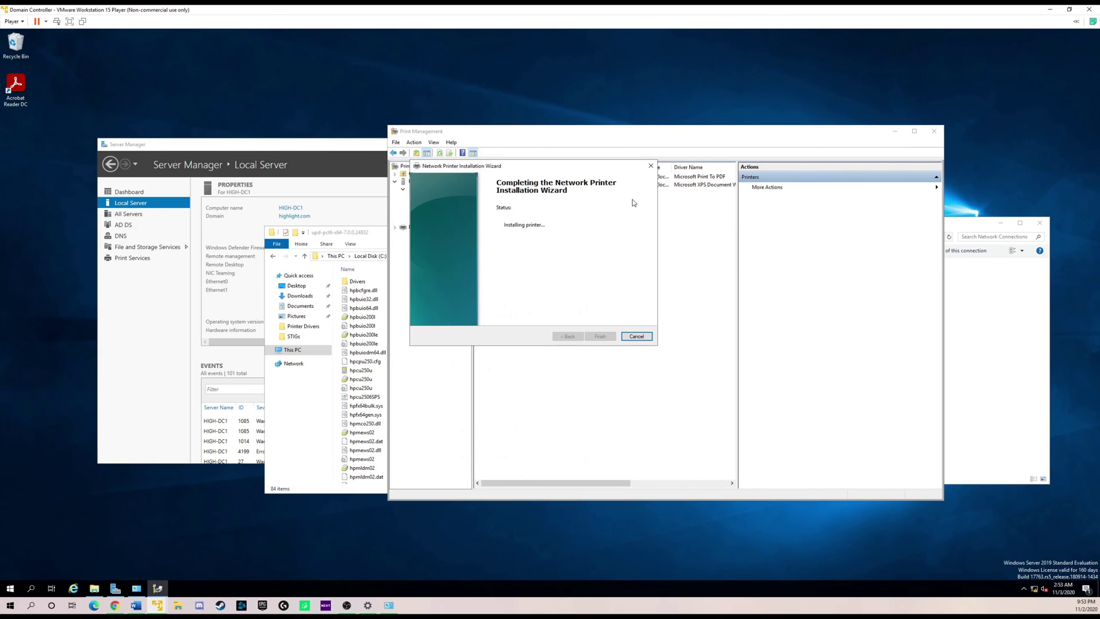
# Launch Group Policy Management from a Start search for 'group', allowing it to run
pyautogui.click(11, 589)
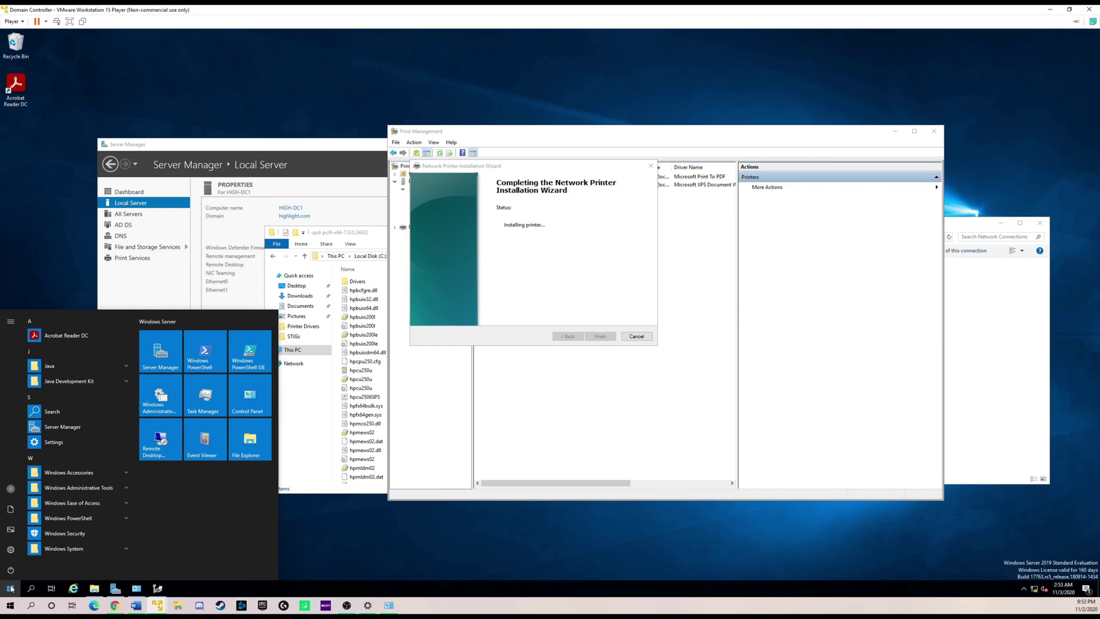
pyautogui.write('group')
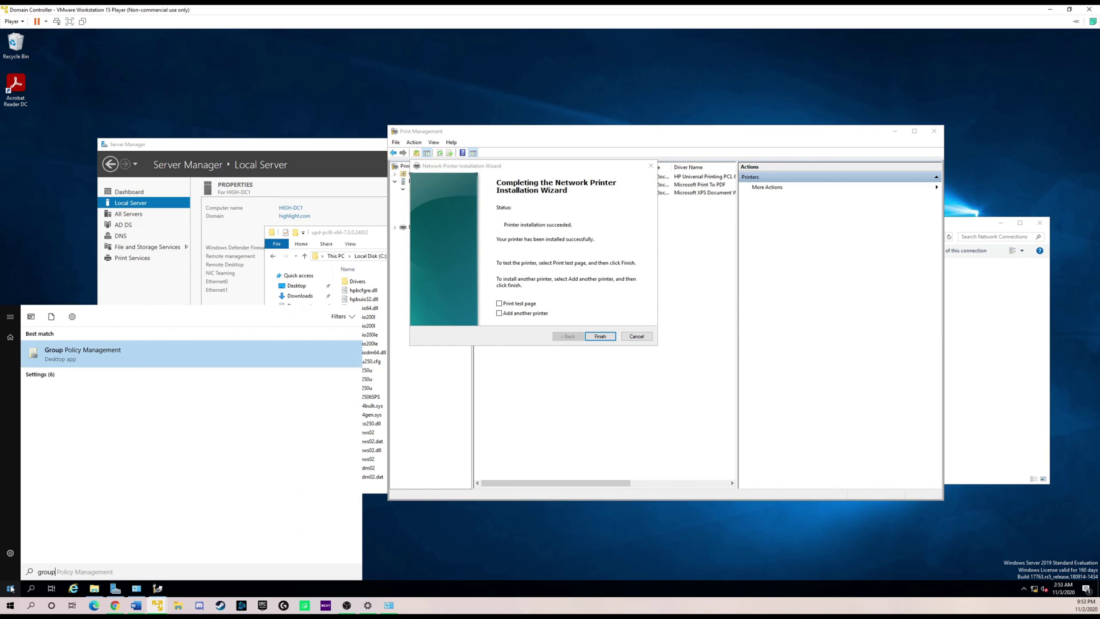
pyautogui.press('Return')
pyautogui.click(506, 361)
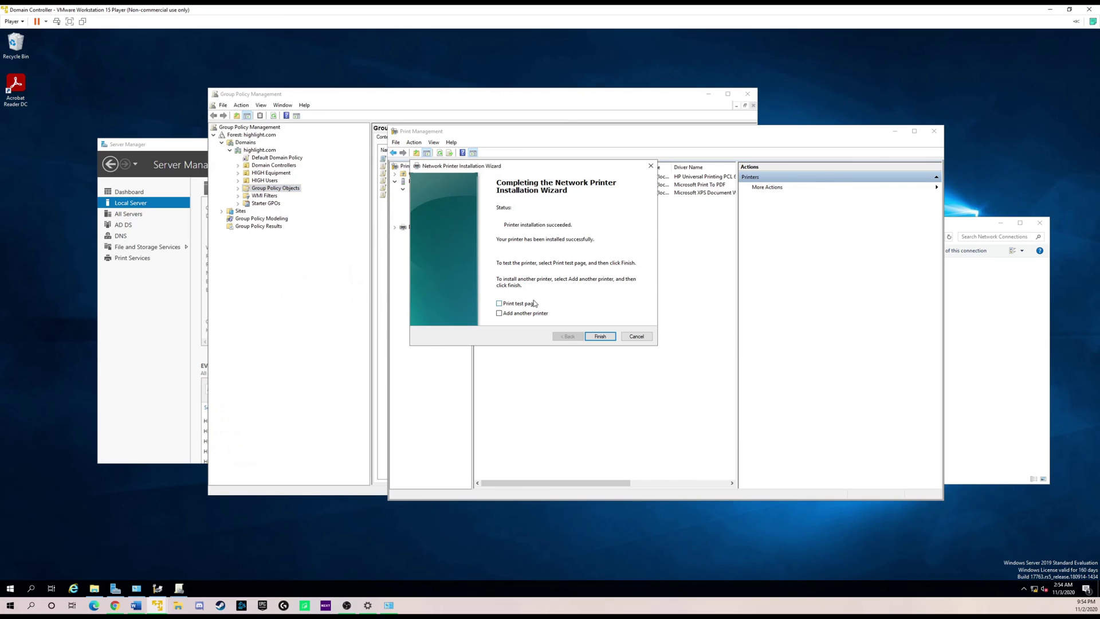
# Finish the printer installation with a test page printed, then close the wizard
pyautogui.click(532, 304)
pyautogui.moveTo(503, 166); pyautogui.dragTo(588, 176)
pyautogui.click(678, 348)
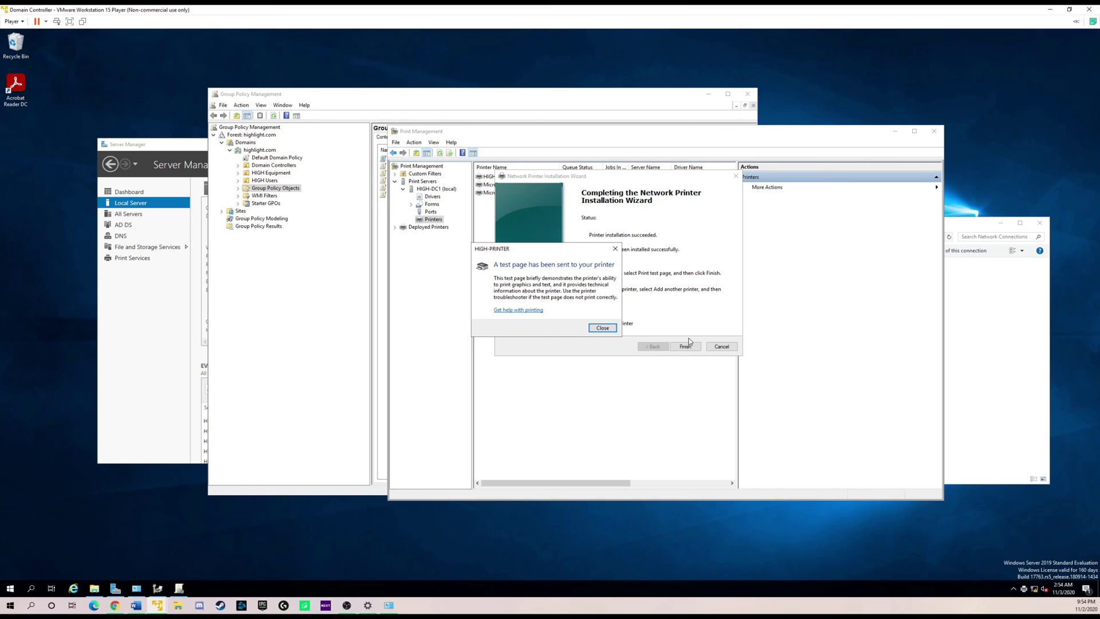
pyautogui.click(603, 328)
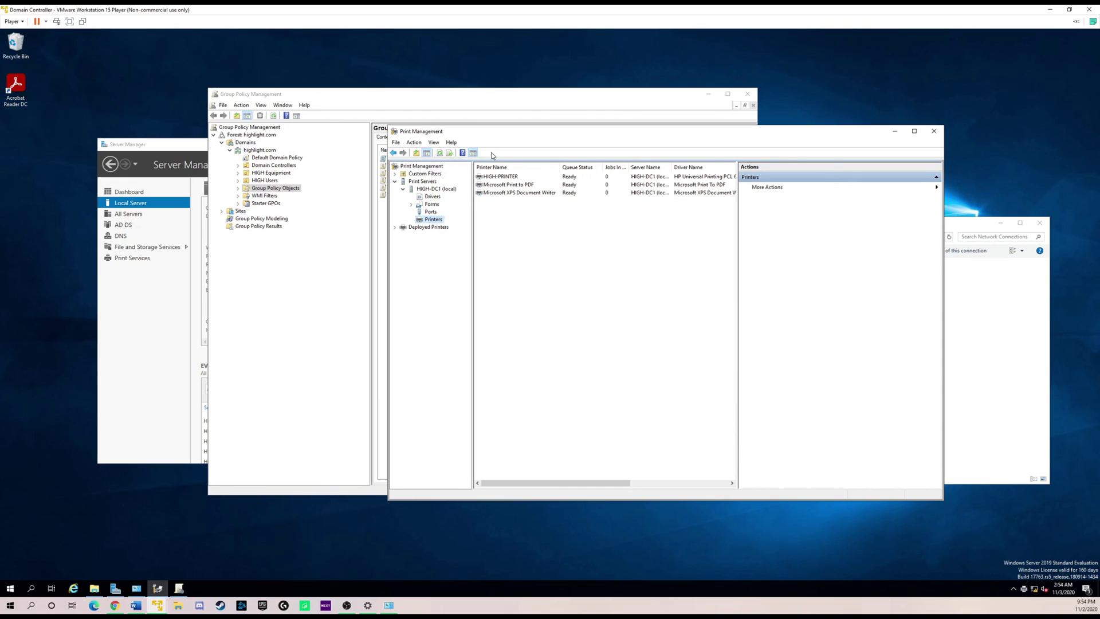
# Turn on 'List in the directory' in HIGH-PRINTER's Sharing properties and save the change
pyautogui.click(503, 178)
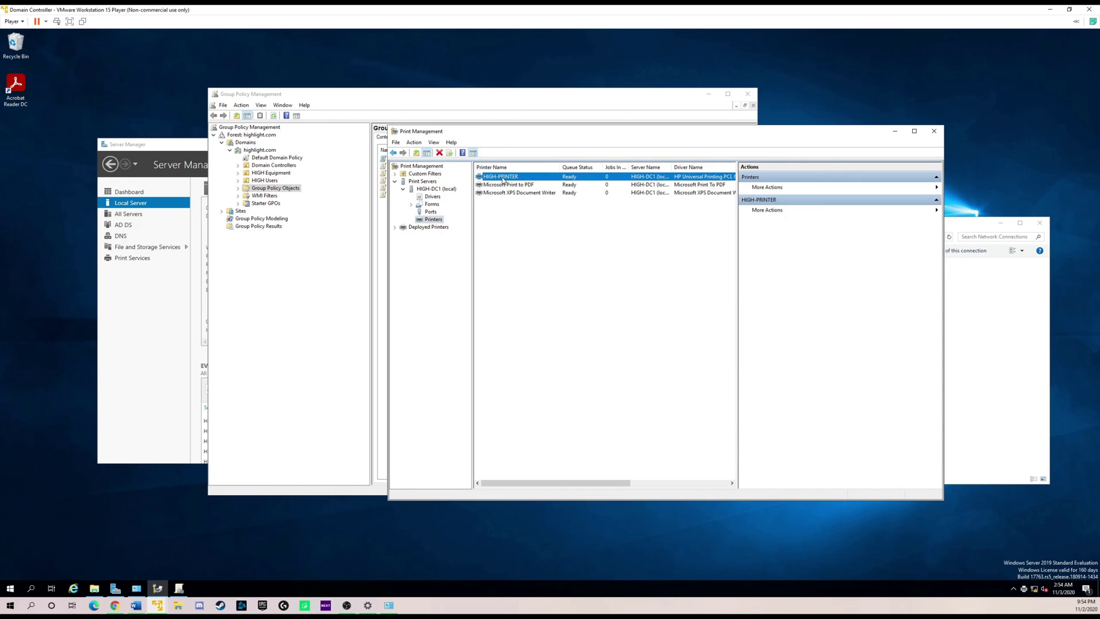
pyautogui.rightClick(493, 178)
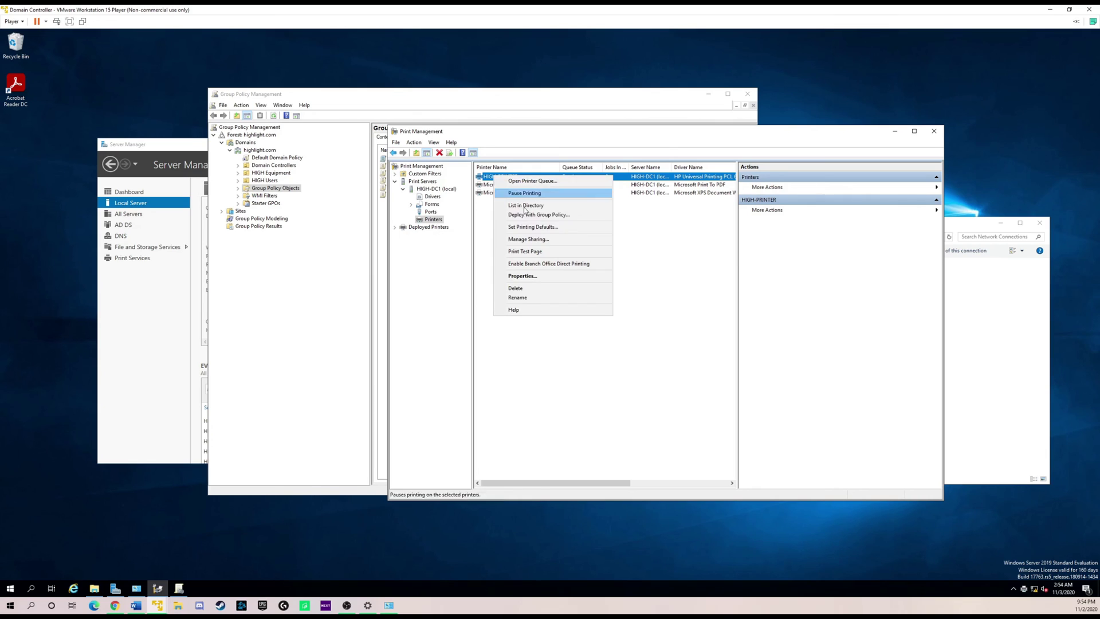
pyautogui.click(552, 277)
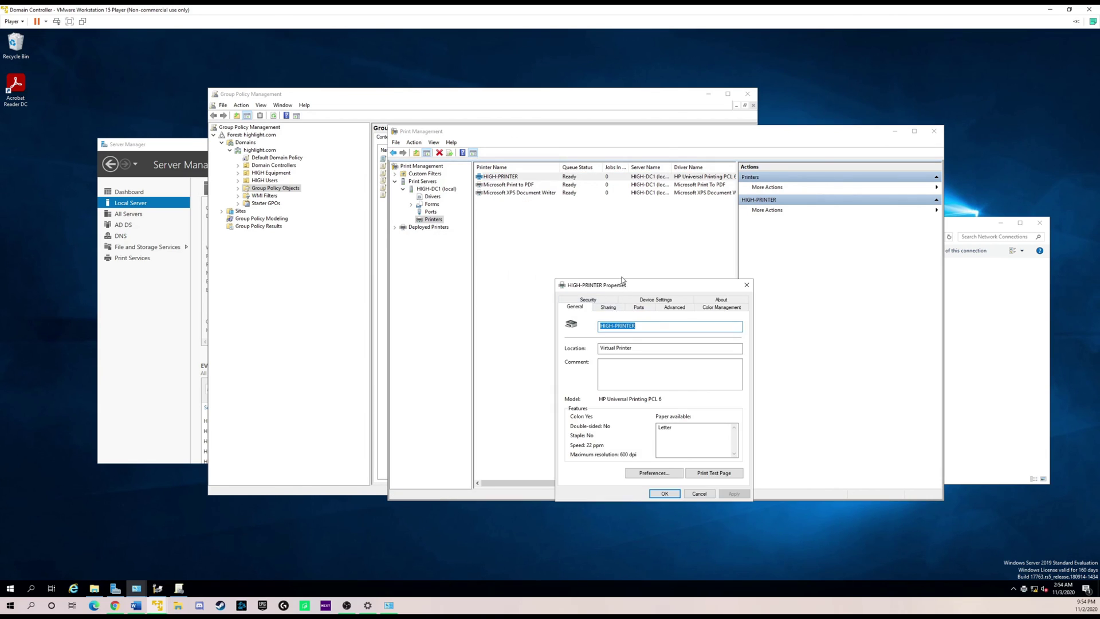
pyautogui.moveTo(622, 281); pyautogui.dragTo(596, 216)
pyautogui.click(583, 243)
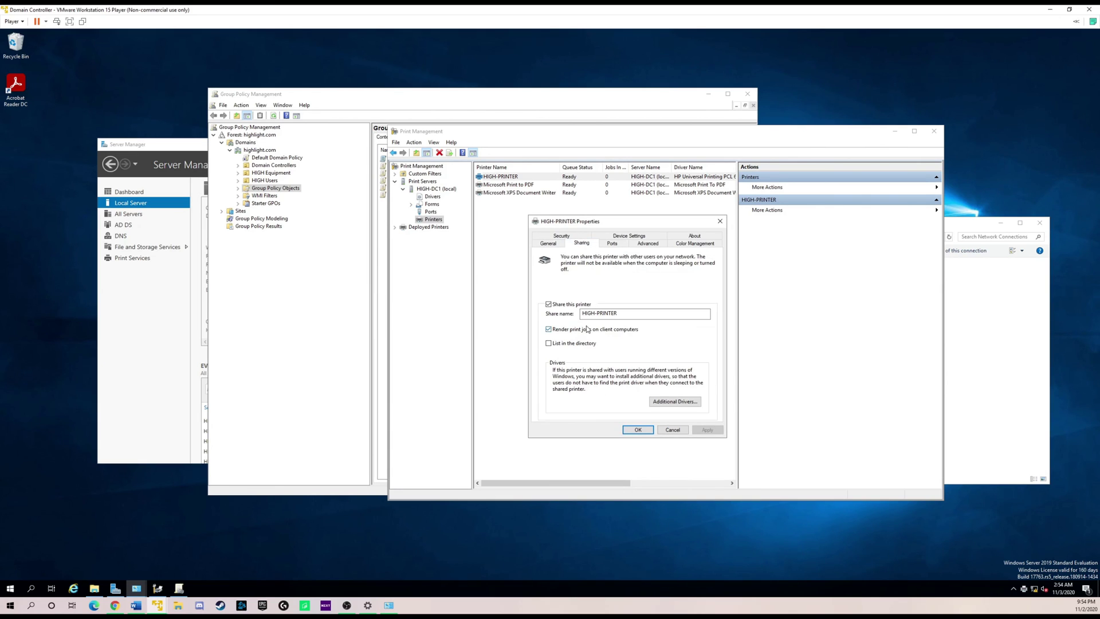
pyautogui.click(584, 345)
pyautogui.click(707, 430)
pyautogui.click(638, 430)
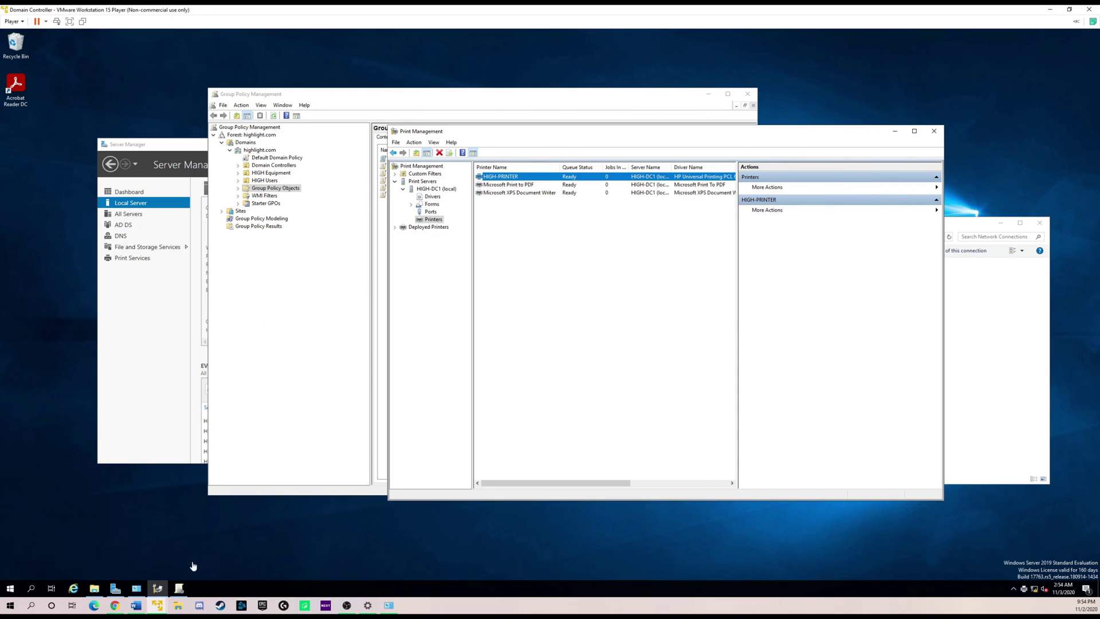
# Expand HIGH Equipment and then Windows 10 Machines in Group Policy Management
pyautogui.click(180, 590)
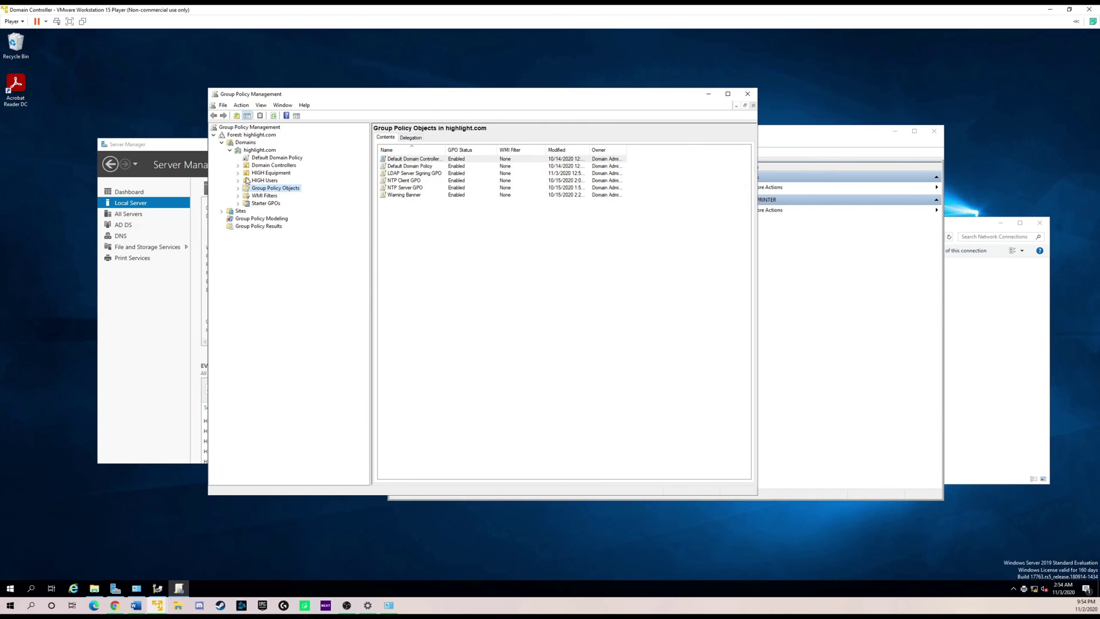
pyautogui.click(238, 173)
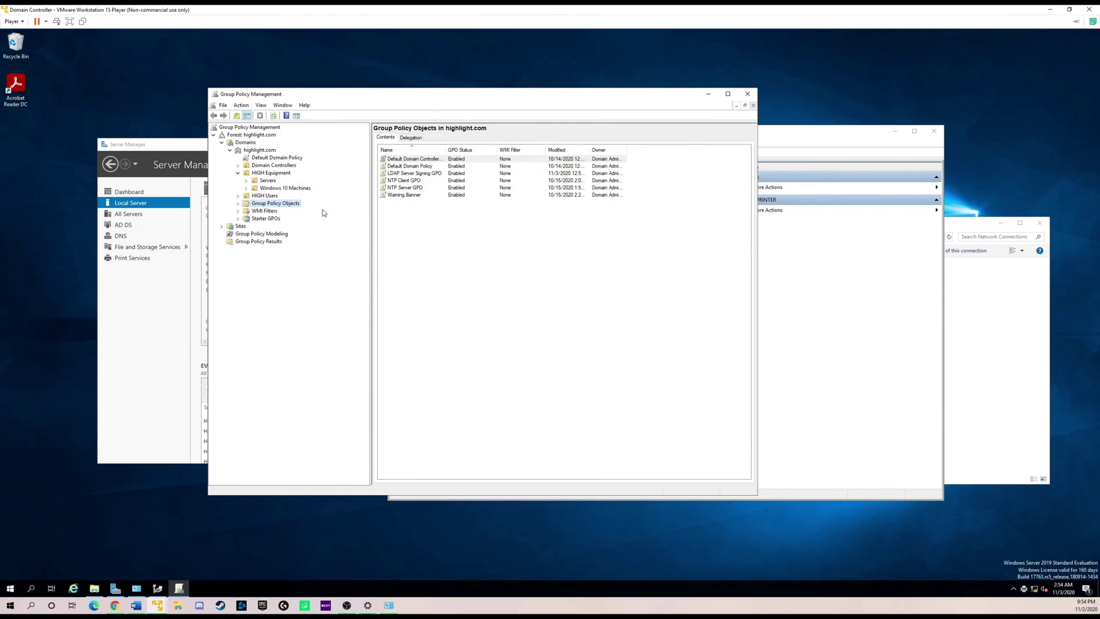
pyautogui.click(246, 189)
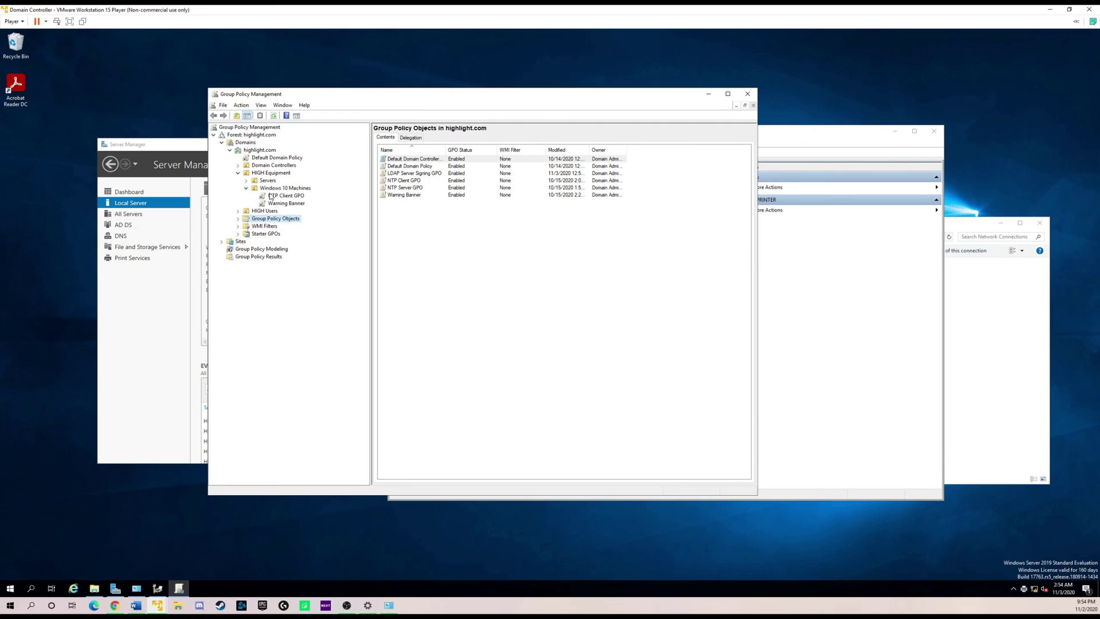
# Check in Active Directory Users and Computers that Windows 10 Machines holds HIGH-WS1 and HIGH-WS2
pyautogui.click(185, 150)
pyautogui.click(559, 164)
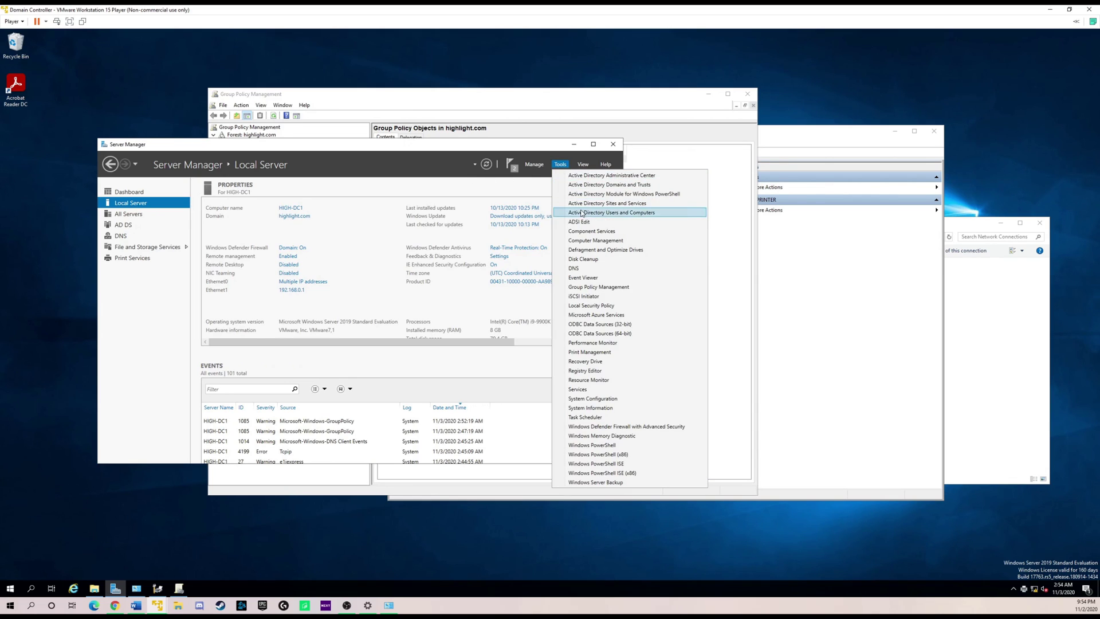
pyautogui.click(582, 211)
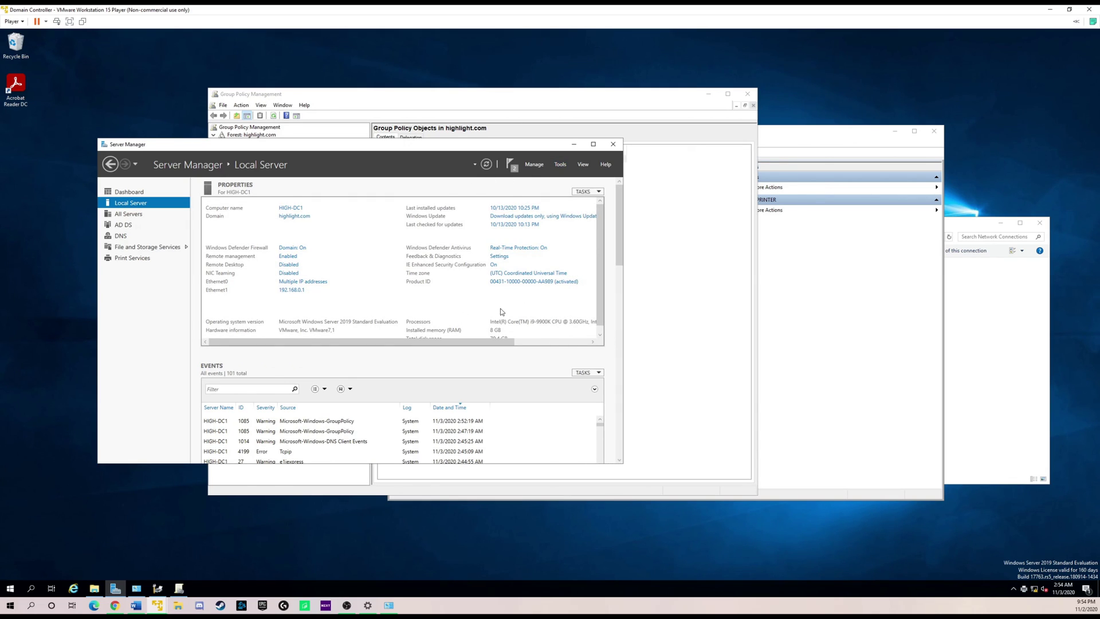
pyautogui.click(178, 588)
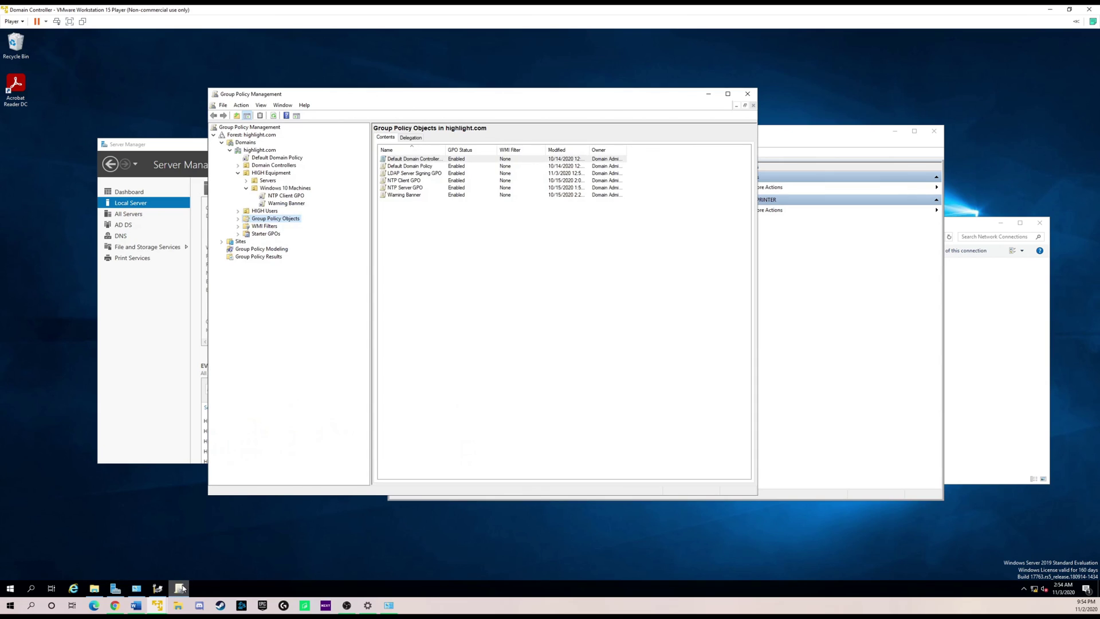
pyautogui.click(116, 588)
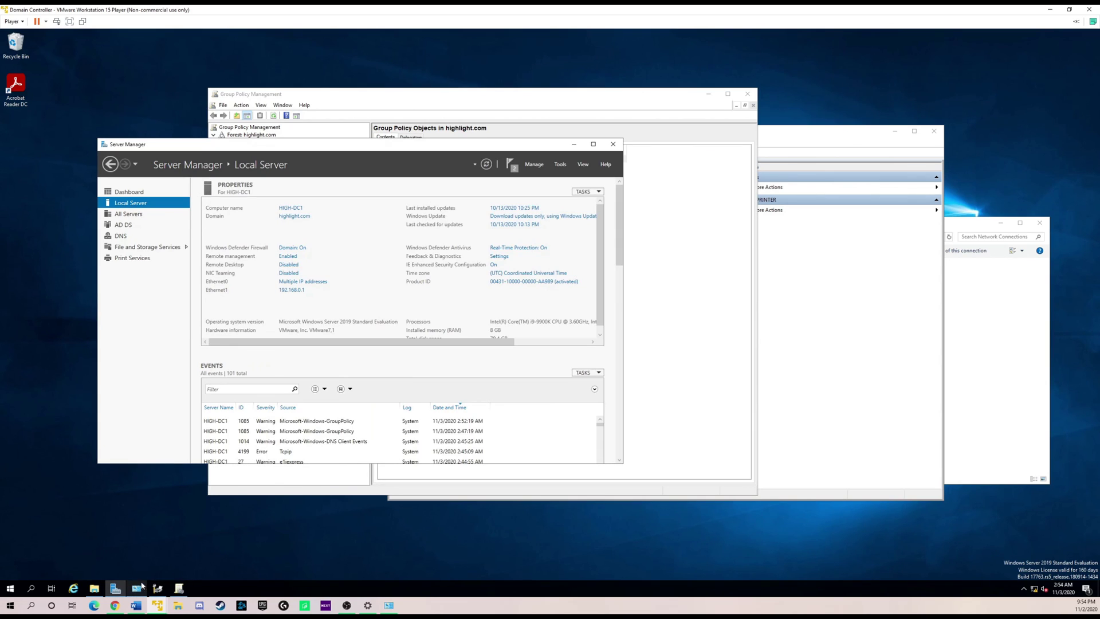
pyautogui.click(190, 85)
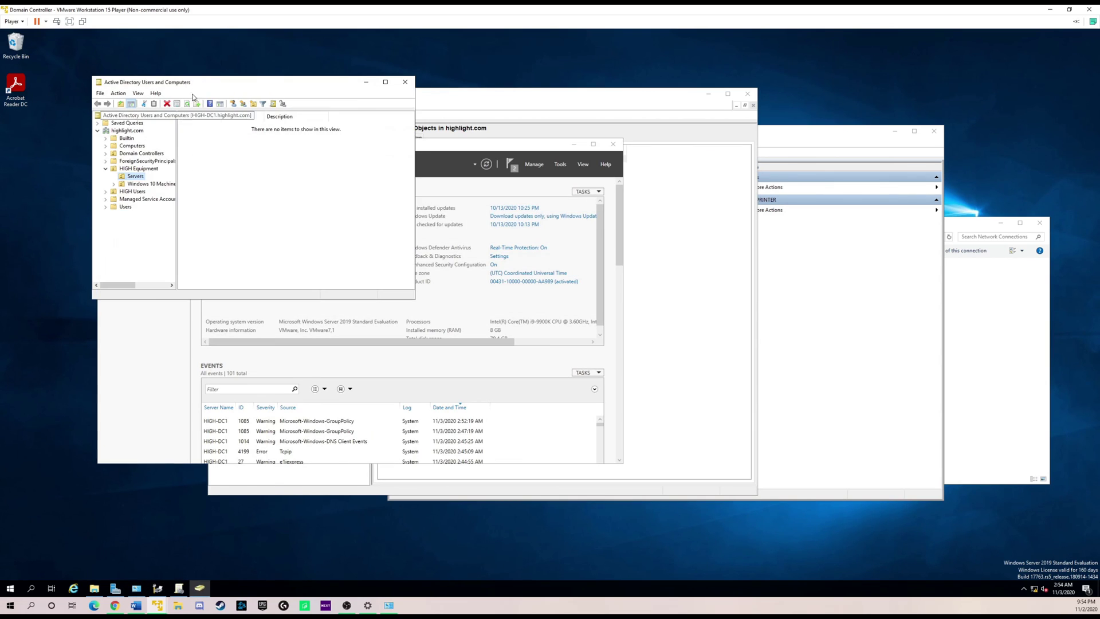
pyautogui.moveTo(210, 86); pyautogui.dragTo(351, 110)
pyautogui.moveTo(556, 324); pyautogui.dragTo(868, 483)
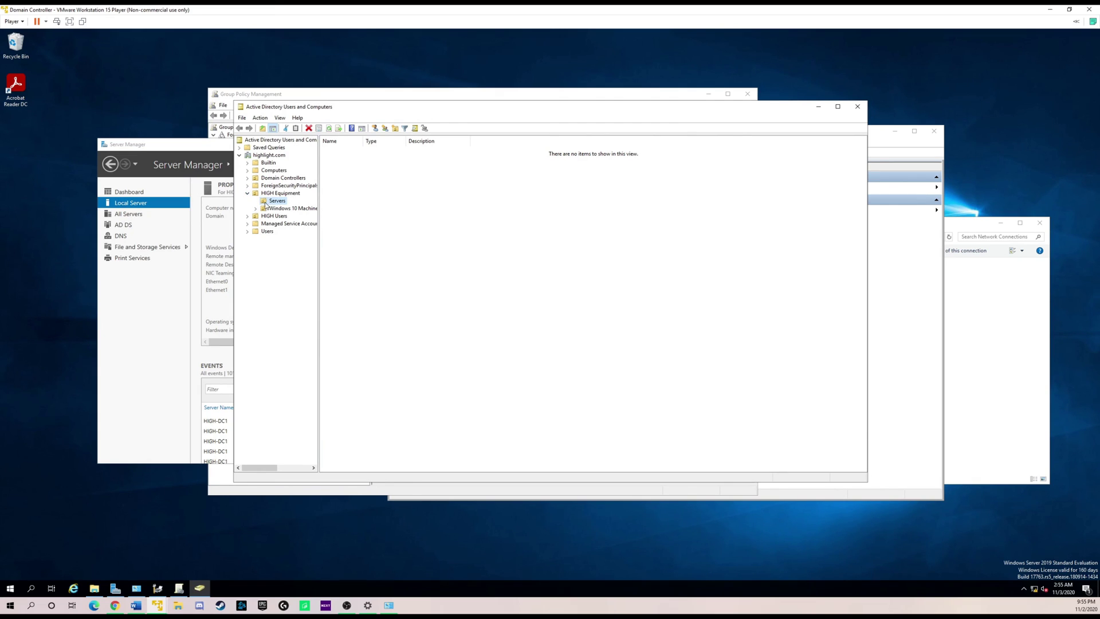
pyautogui.click(291, 208)
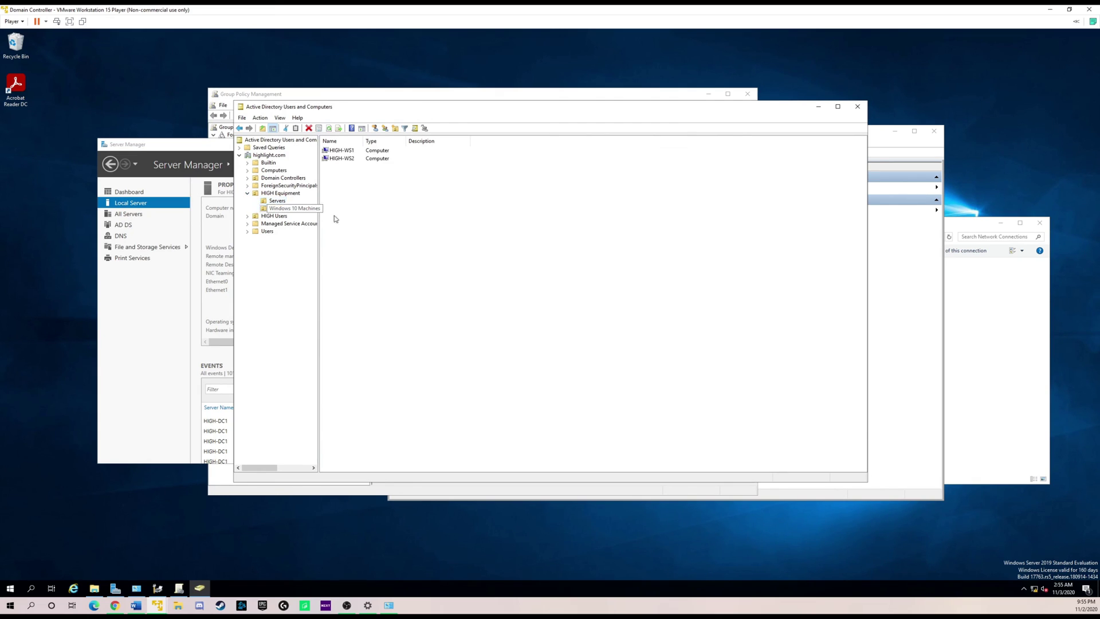
pyautogui.moveTo(467, 197); pyautogui.dragTo(488, 236)
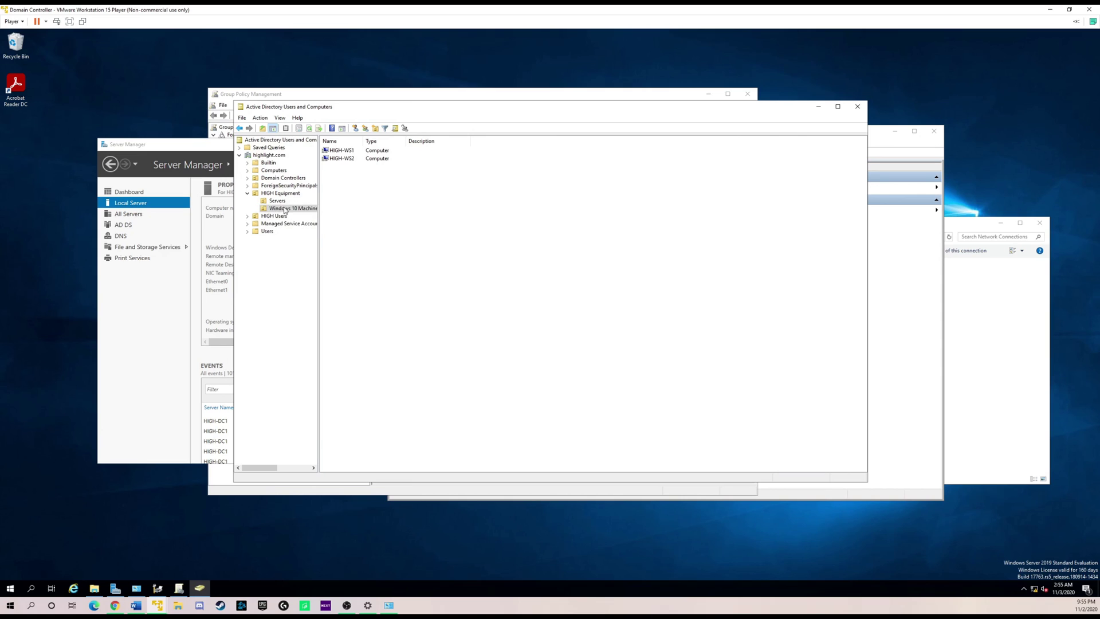
pyautogui.click(819, 107)
# Create a GPO named 'Deploy Network Printer GPO' under Group Policy Objects and expand the list
pyautogui.click(562, 112)
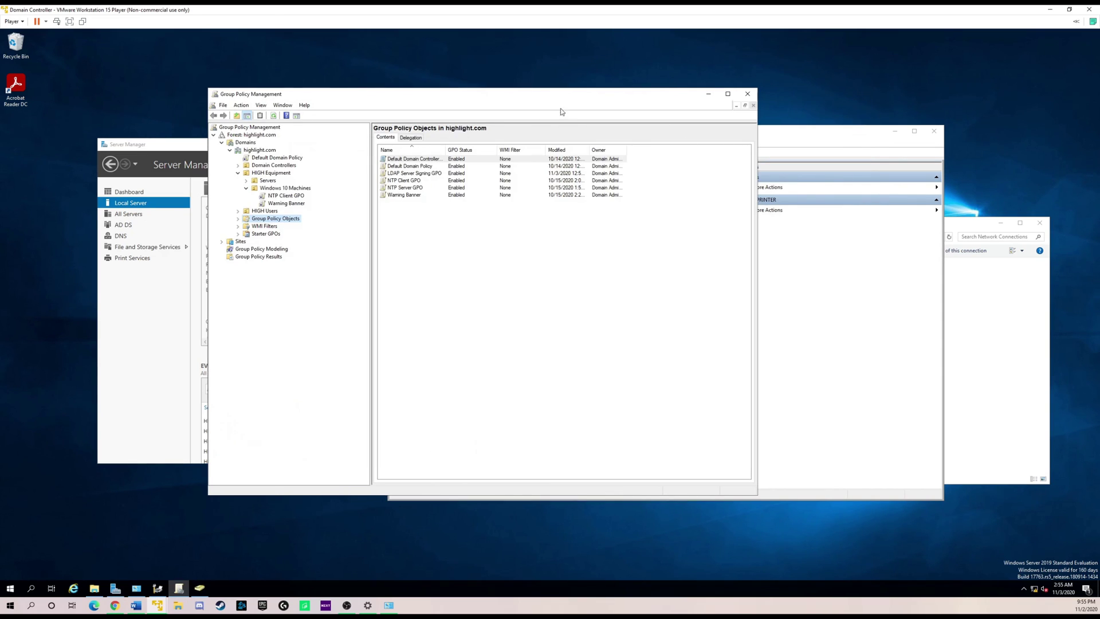
pyautogui.rightClick(273, 220)
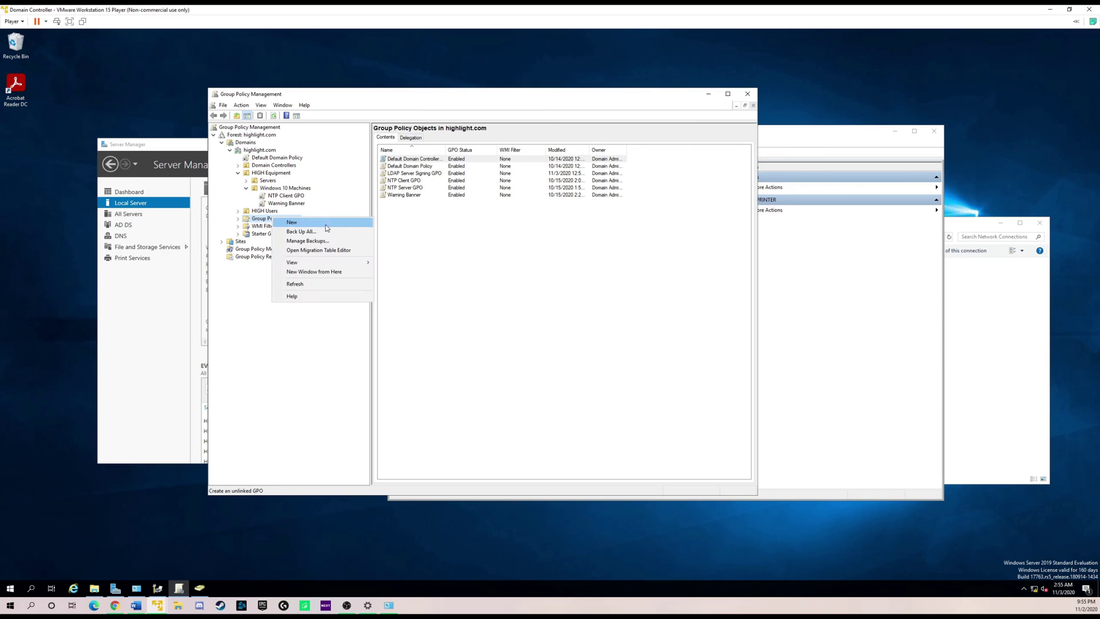
pyautogui.click(290, 223)
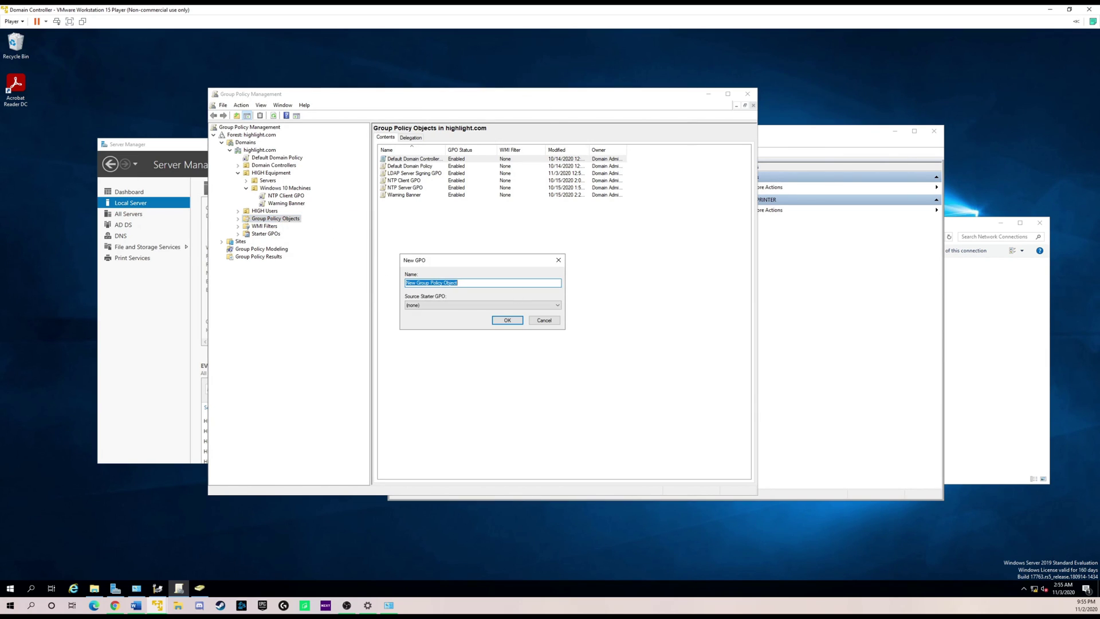
pyautogui.write('Deploy Netp')
pyautogui.click(513, 322)
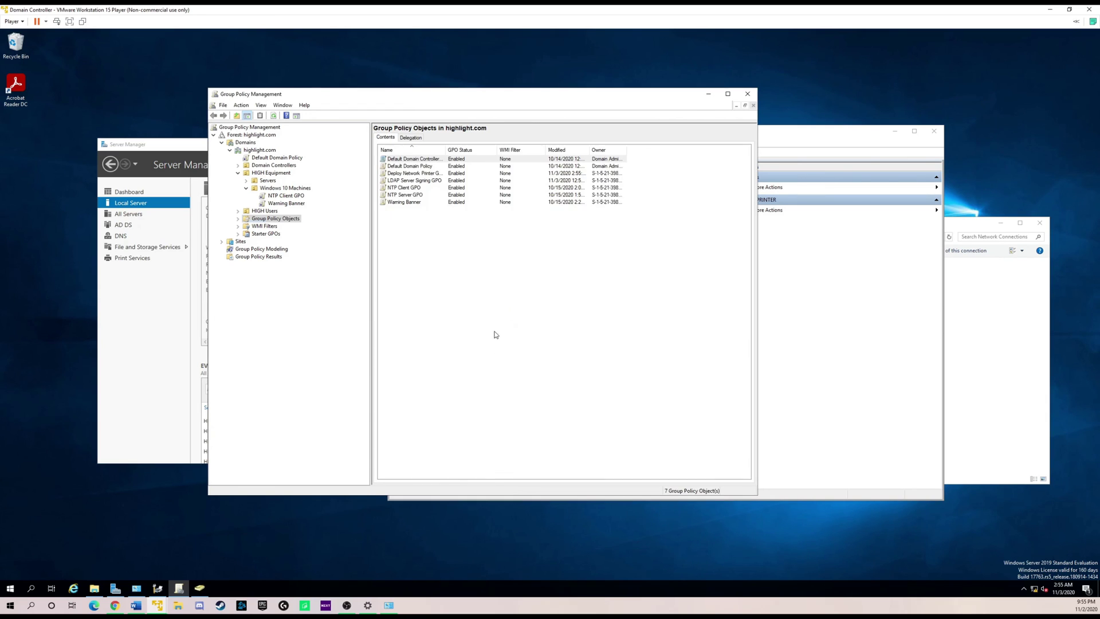
pyautogui.click(239, 219)
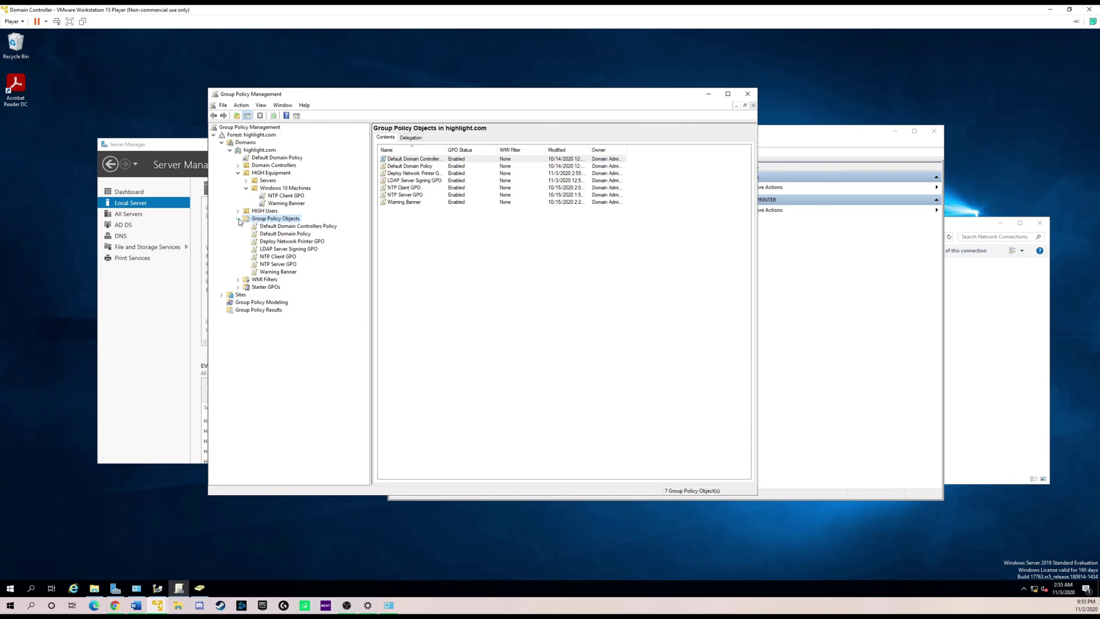
# Link the existing Deploy Network Printer GPO to the Windows 10 Machines OU
pyautogui.click(276, 189)
pyautogui.rightClick(279, 190)
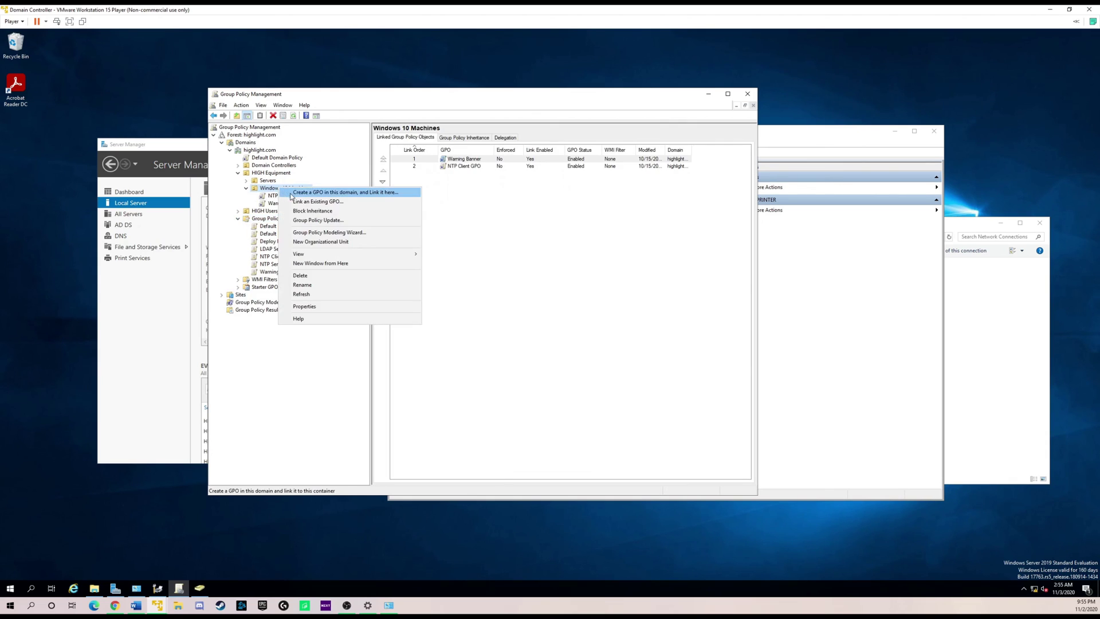
pyautogui.click(309, 201)
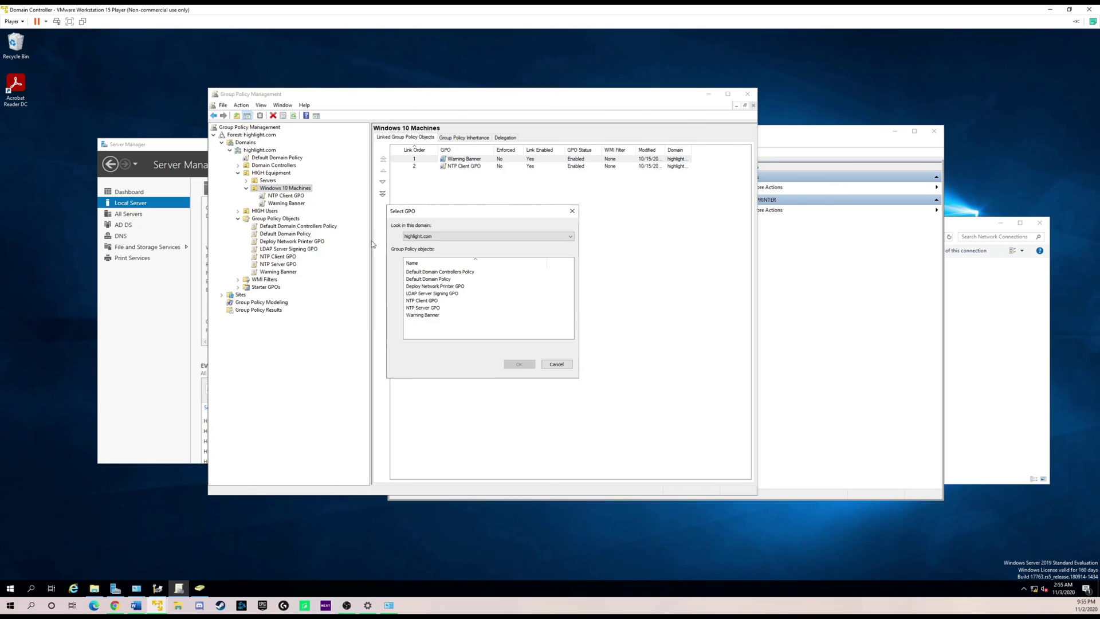
pyautogui.click(437, 286)
pyautogui.click(519, 365)
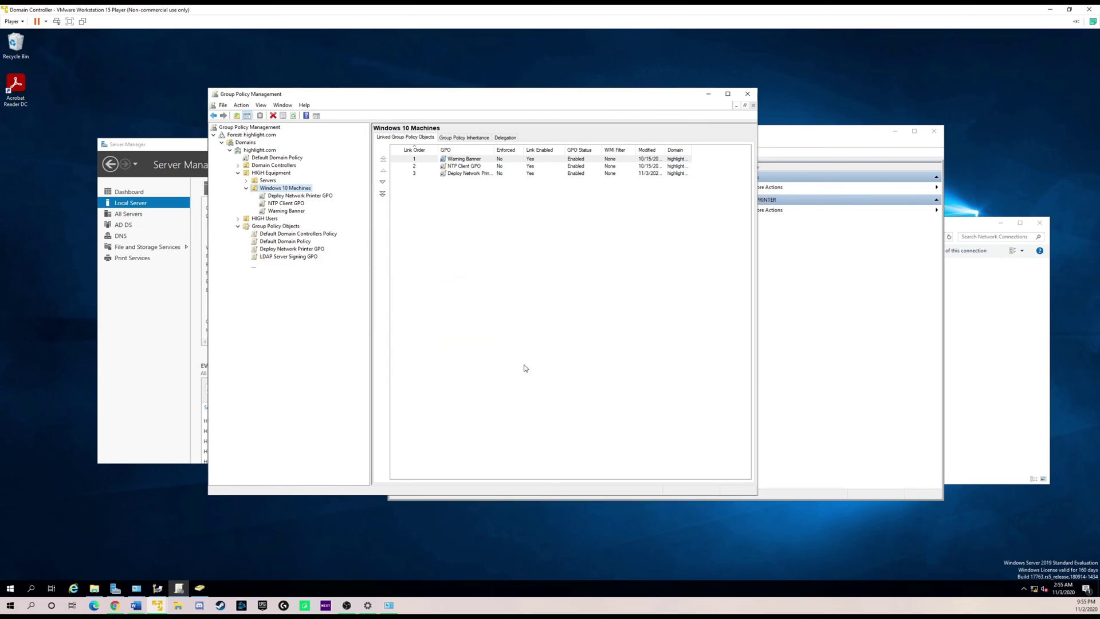
pyautogui.click(318, 196)
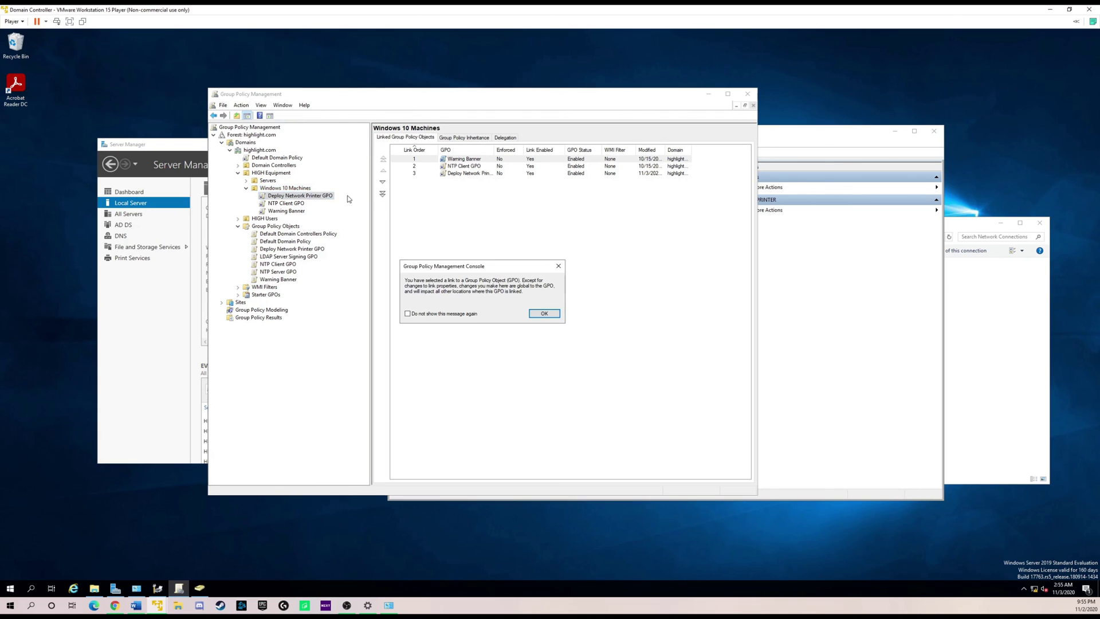
pyautogui.click(558, 266)
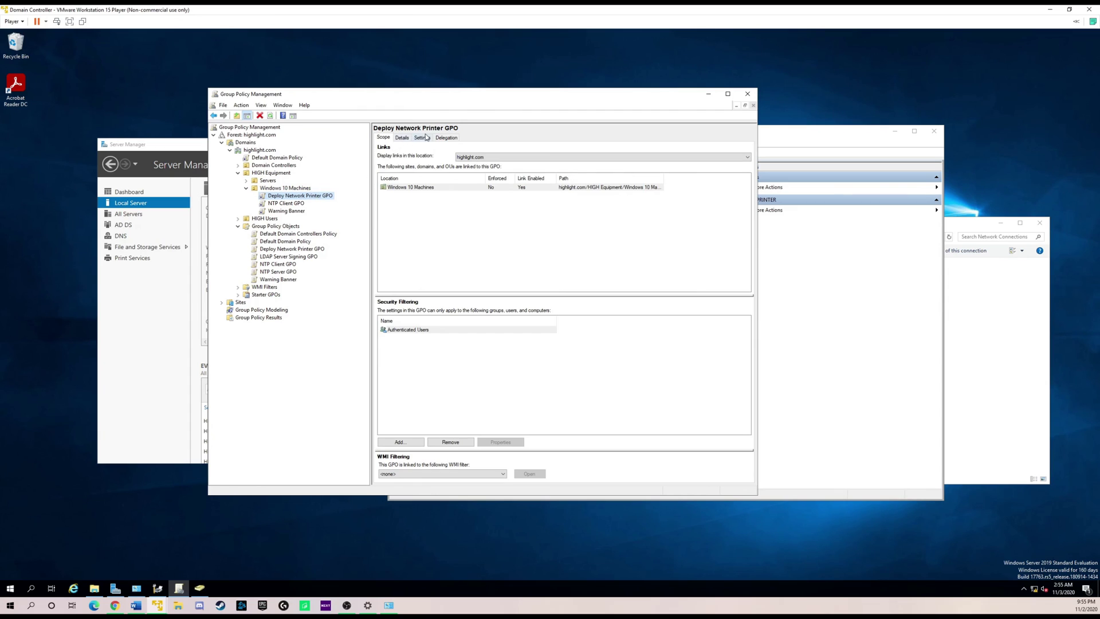
# Review the GPO's Settings report, then return to the Print Management printer list
pyautogui.click(426, 137)
pyautogui.click(547, 238)
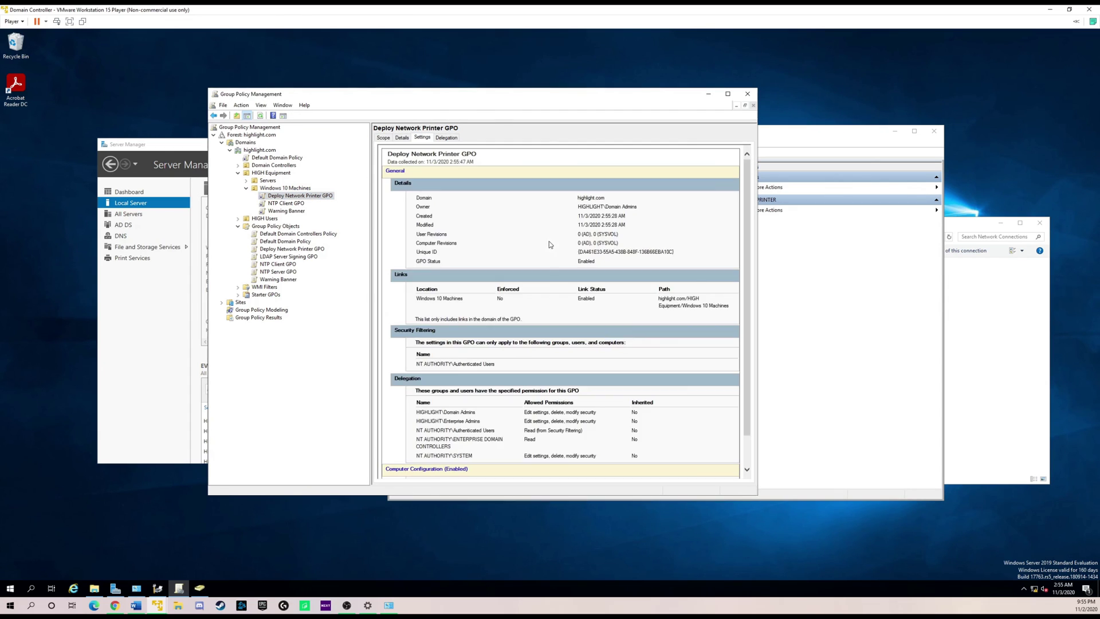
pyautogui.scroll(-2, 571, 373)
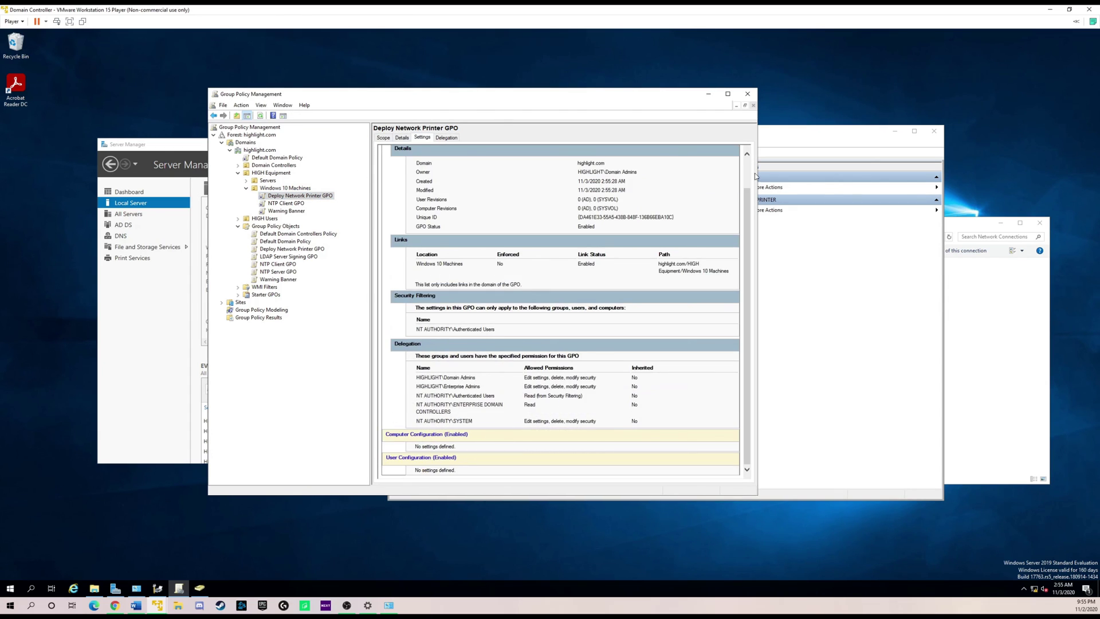
pyautogui.click(794, 135)
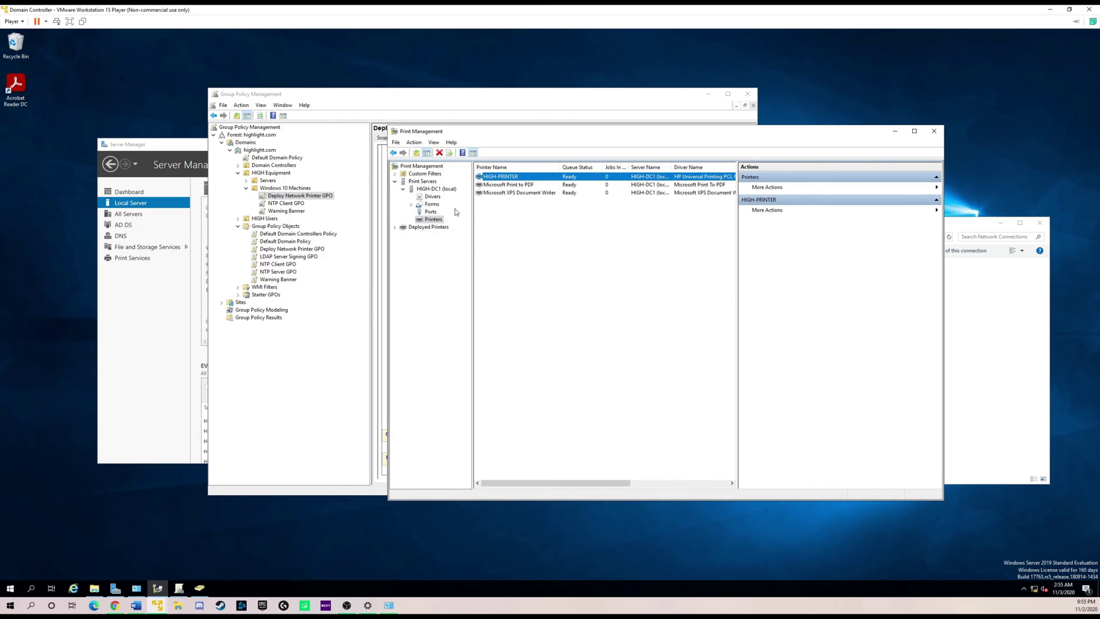
# Deploy HIGH-PRINTER with Group Policy, choosing Deploy Network Printer GPO under HIGH Equipment > Windows 10 Machines
pyautogui.rightClick(492, 179)
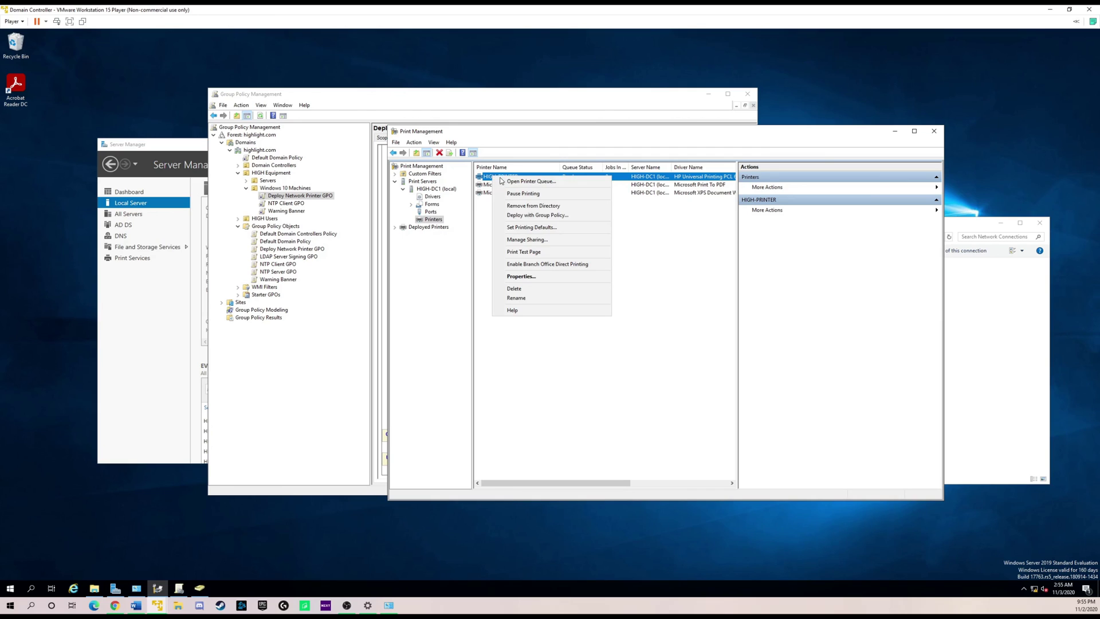
pyautogui.click(527, 217)
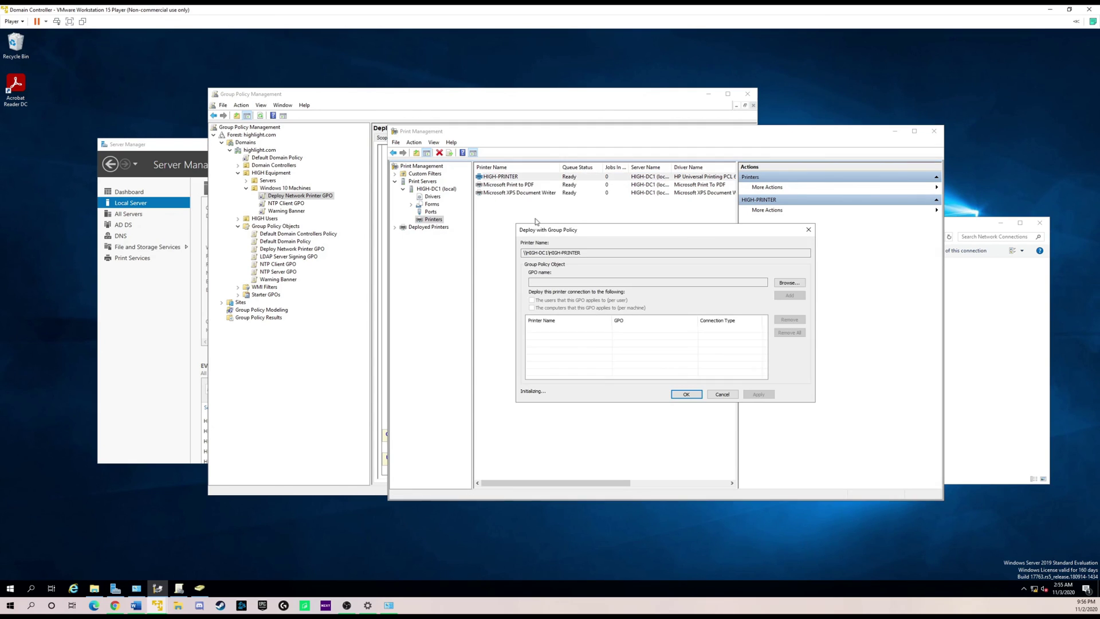
pyautogui.click(790, 283)
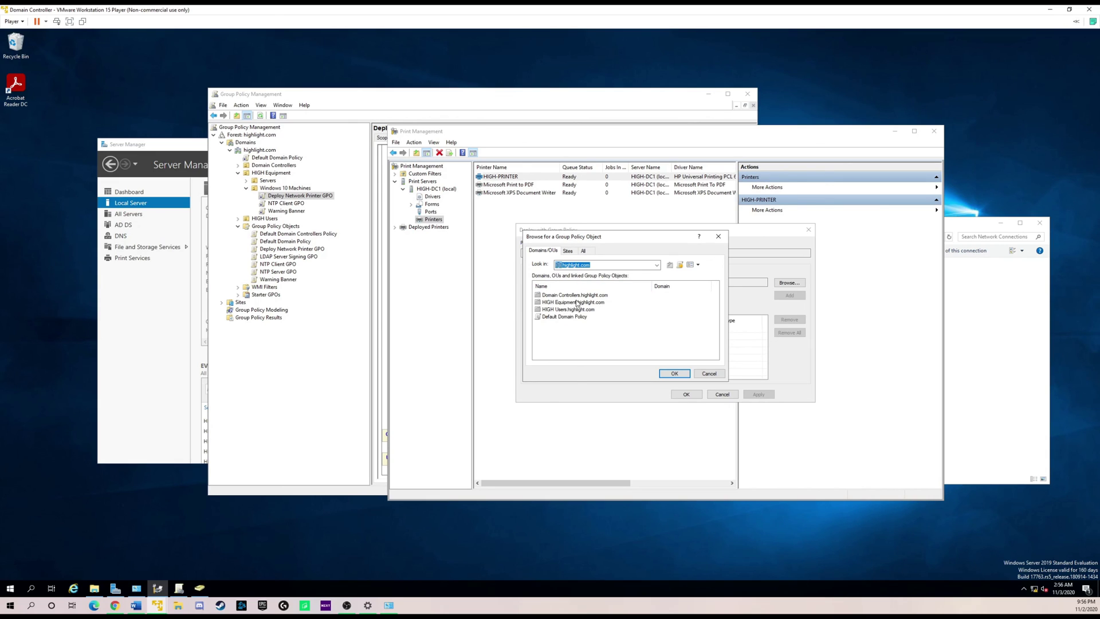
pyautogui.doubleClick(571, 302)
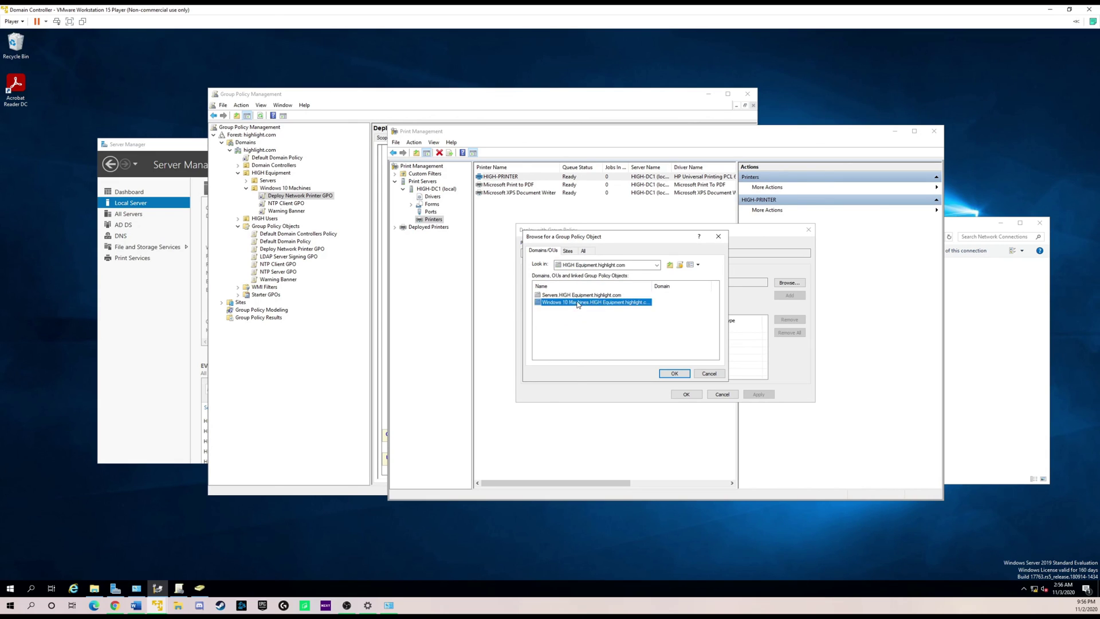
pyautogui.click(544, 303)
pyautogui.doubleClick(588, 303)
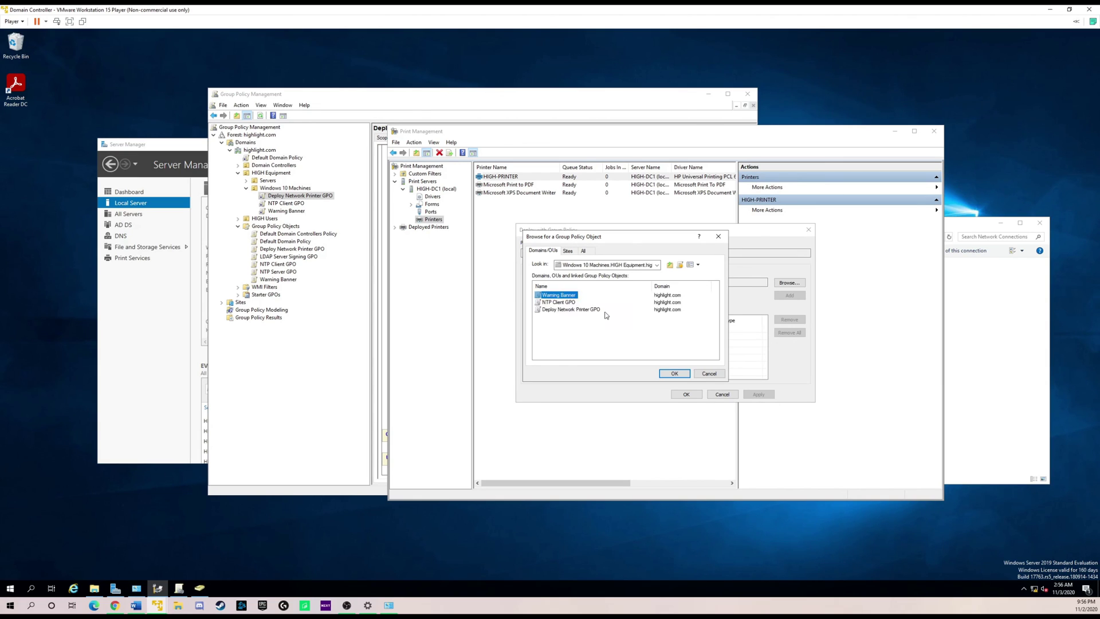
pyautogui.doubleClick(562, 310)
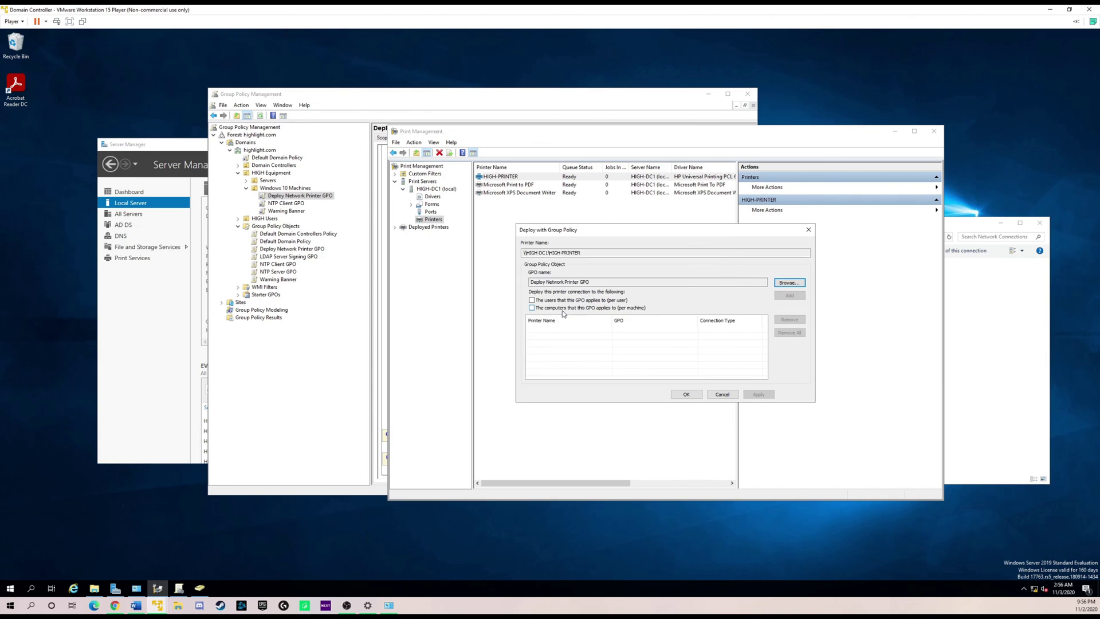
# Deploy the printer per machine, add it to the list, and apply the deployment
pyautogui.click(632, 308)
pyautogui.click(789, 297)
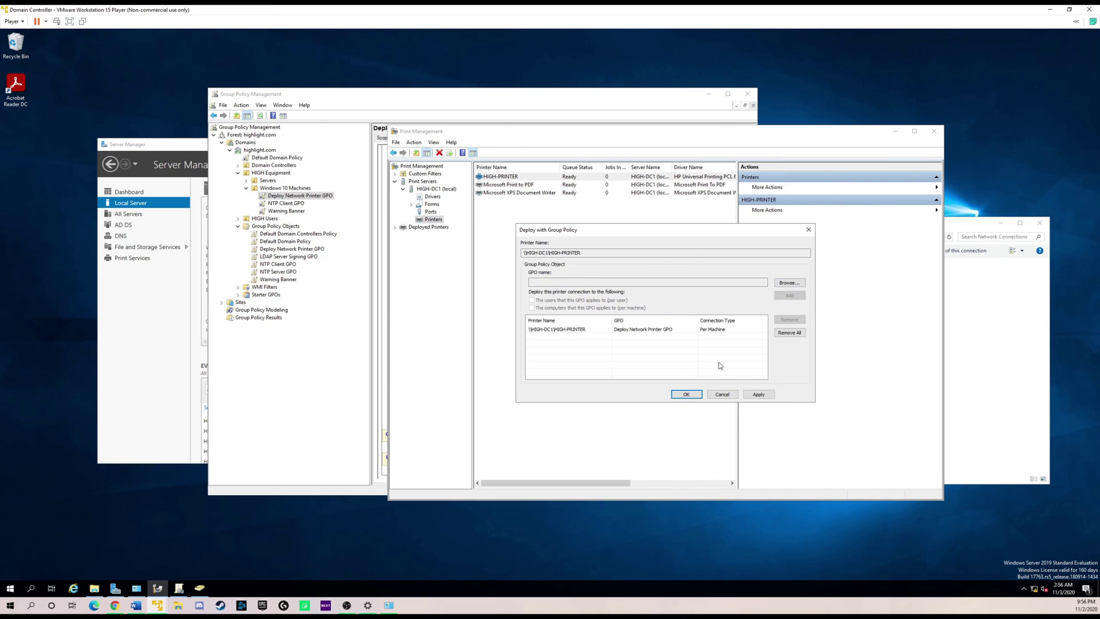
pyautogui.click(758, 395)
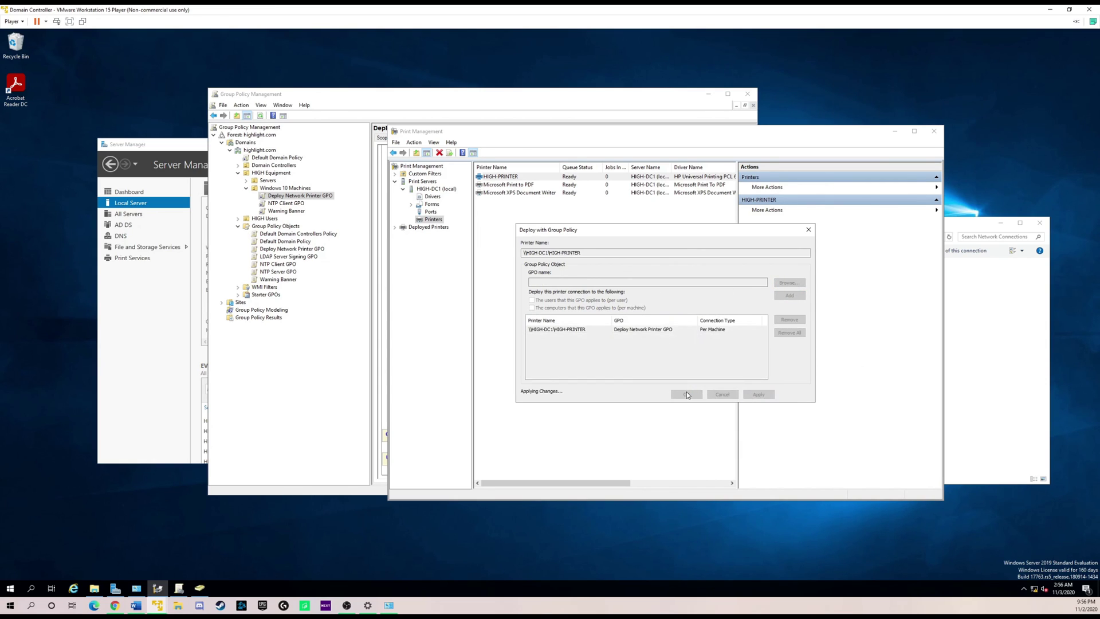
pyautogui.click(733, 315)
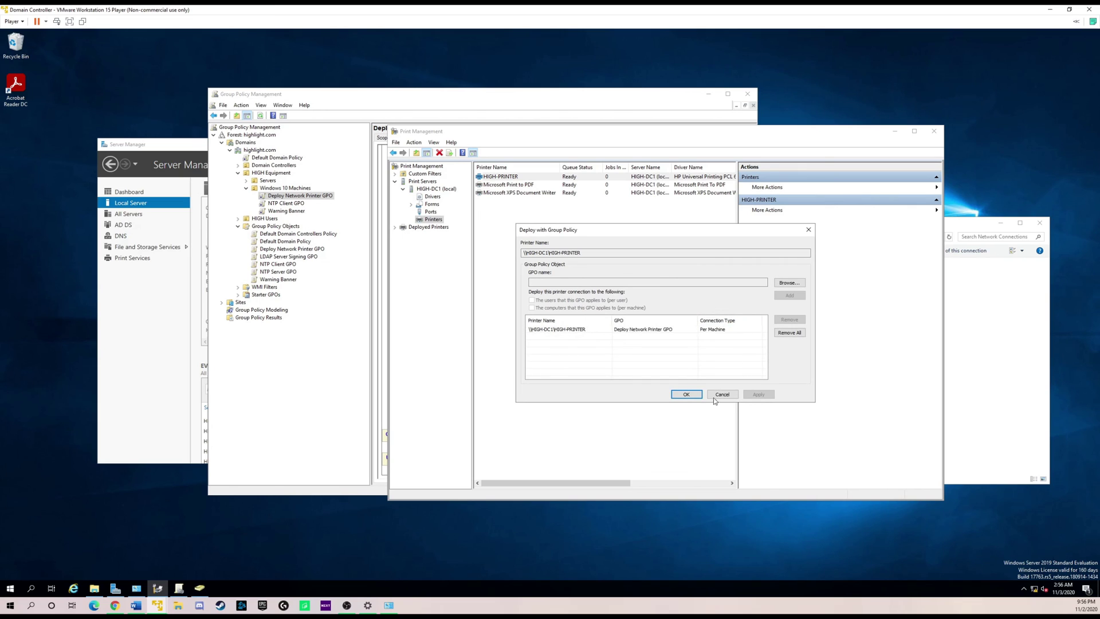
pyautogui.click(686, 394)
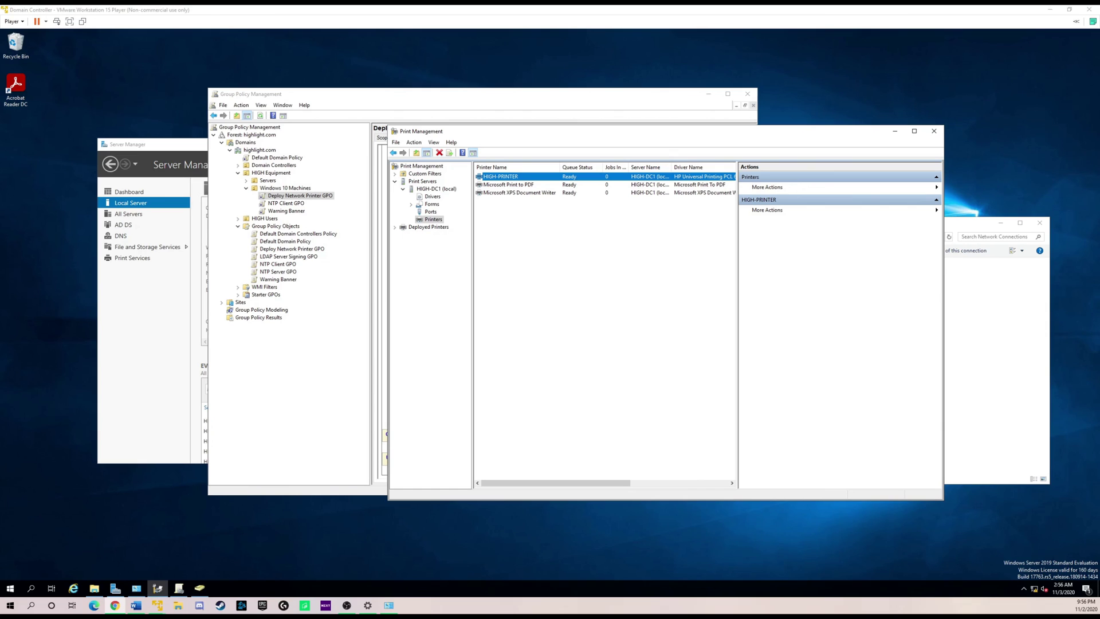
# Restart the Workstation 2 virtual machine from its guest Start menu's Power options
pyautogui.click(157, 605)
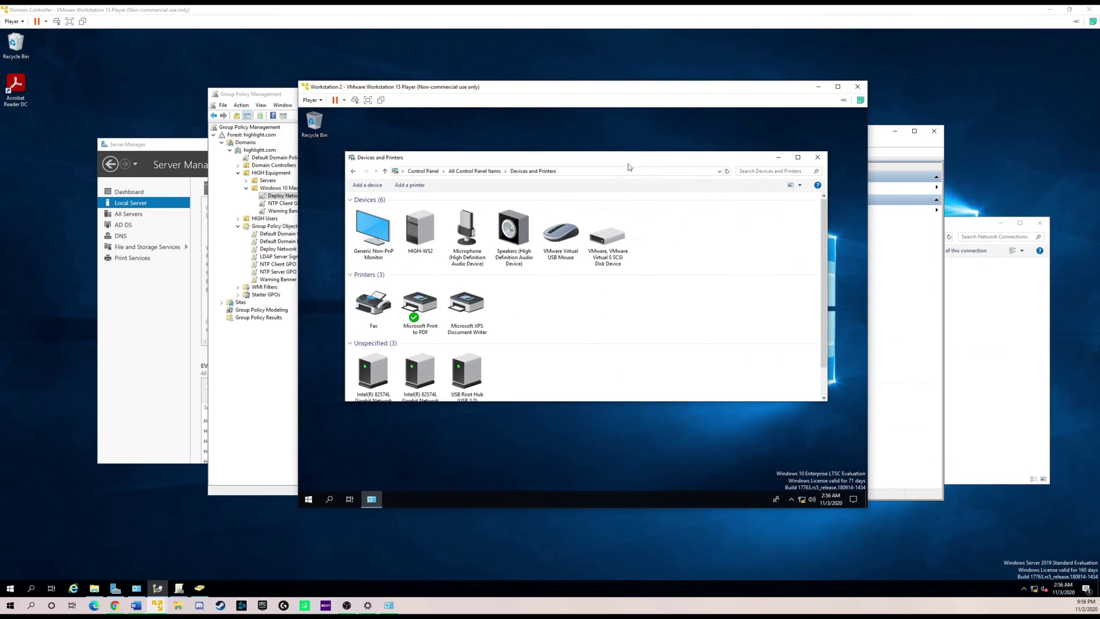
pyautogui.moveTo(397, 92); pyautogui.dragTo(397, 119)
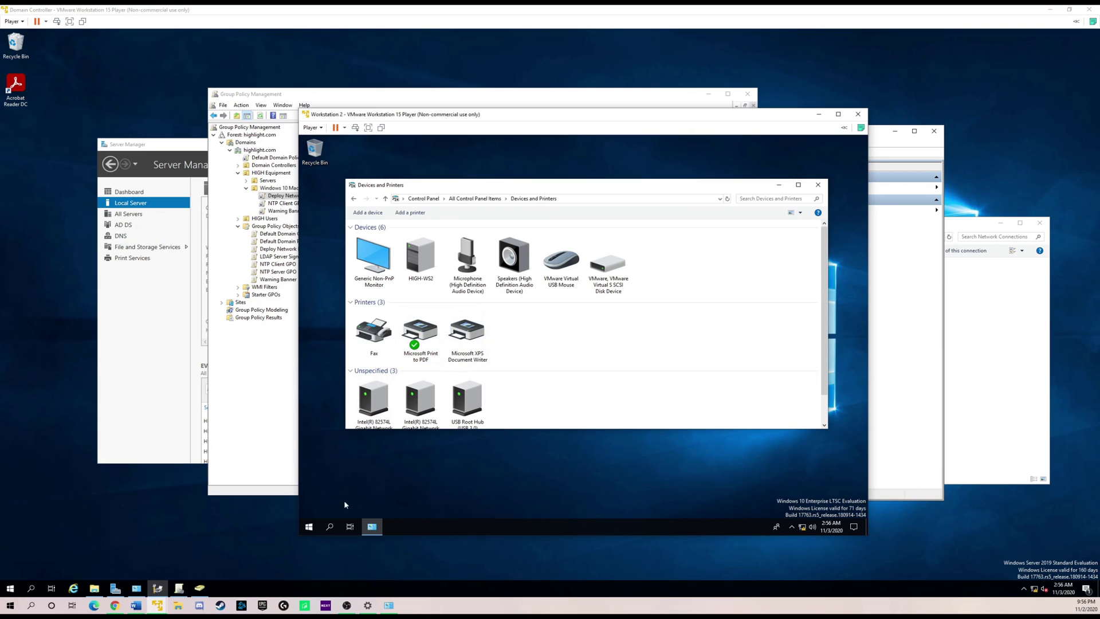
pyautogui.click(309, 526)
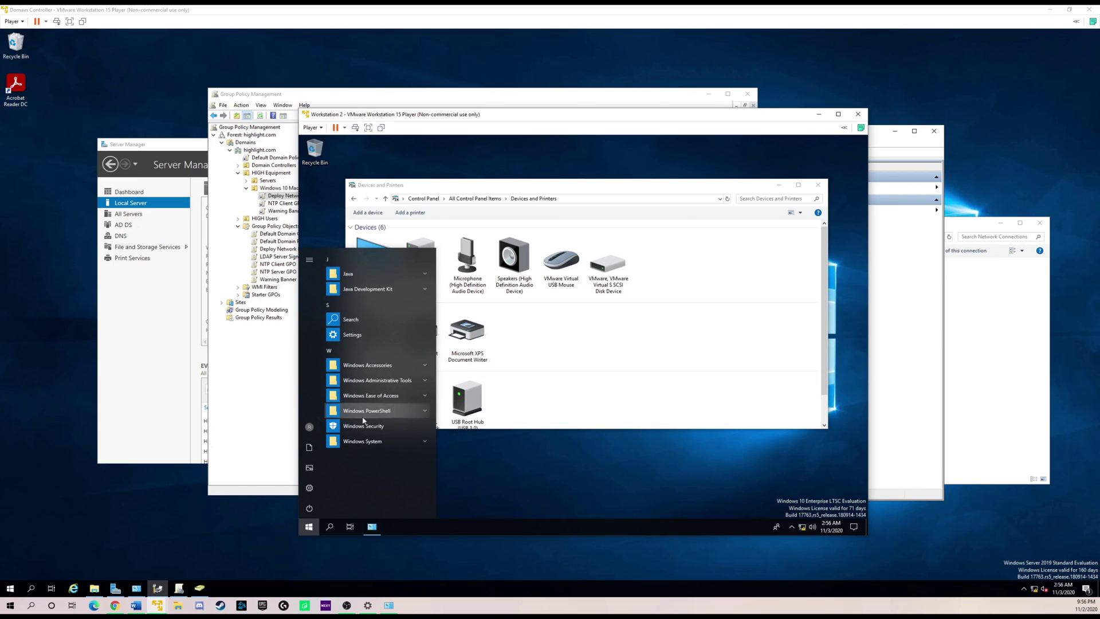
pyautogui.click(310, 508)
pyautogui.click(344, 486)
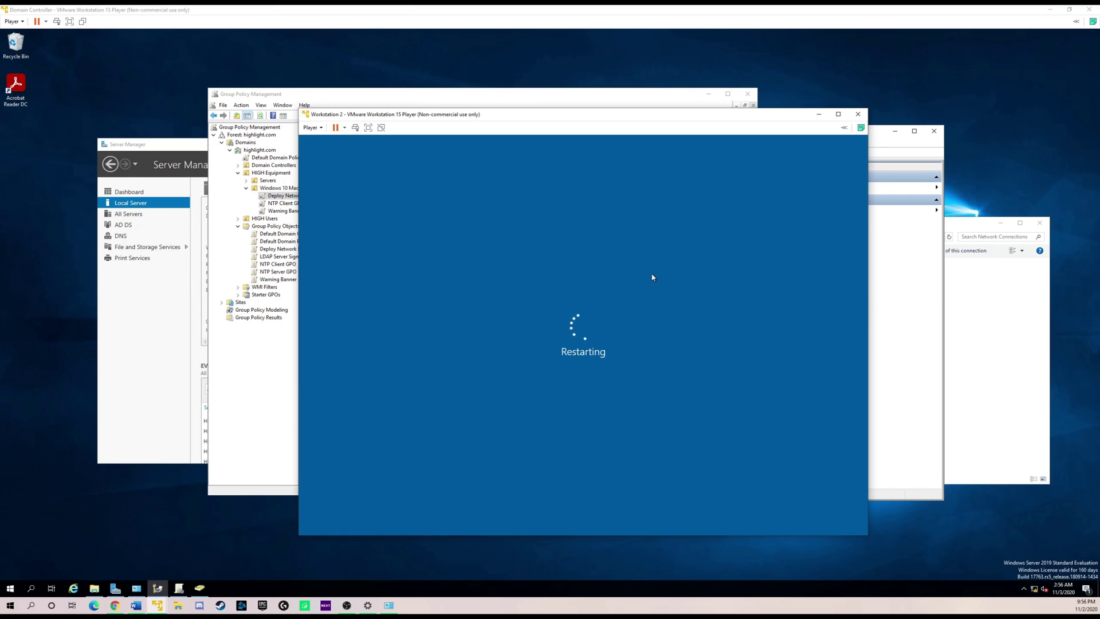
pyautogui.moveTo(653, 119); pyautogui.dragTo(694, 118)
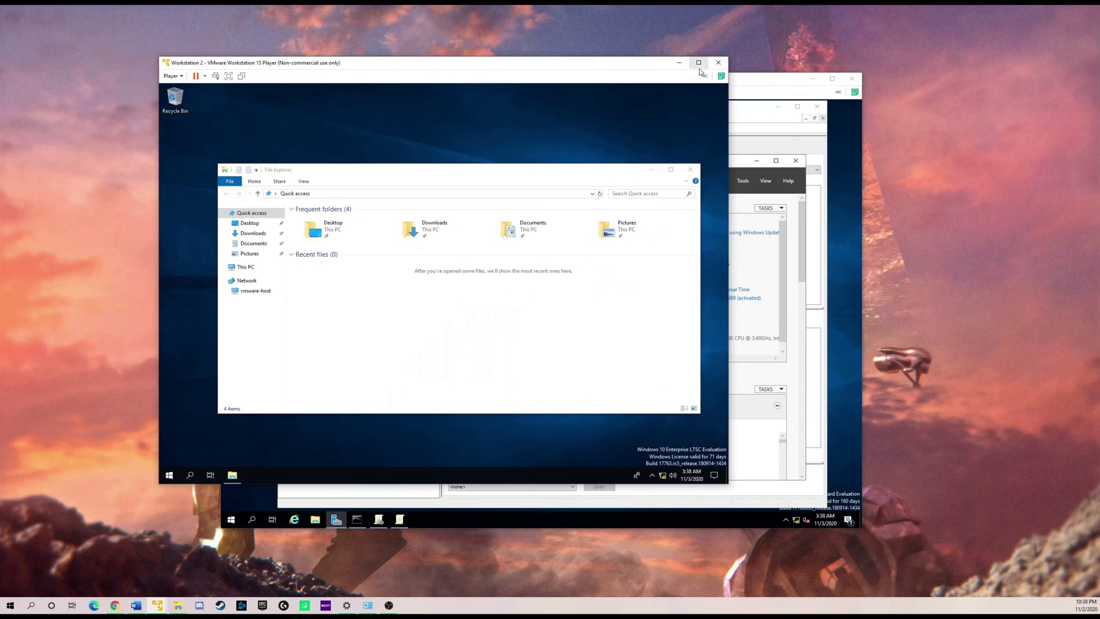
# Maximize the VM, close Explorer, and run hostname in cmd to confirm it's HIGH-WS2
pyautogui.click(700, 62)
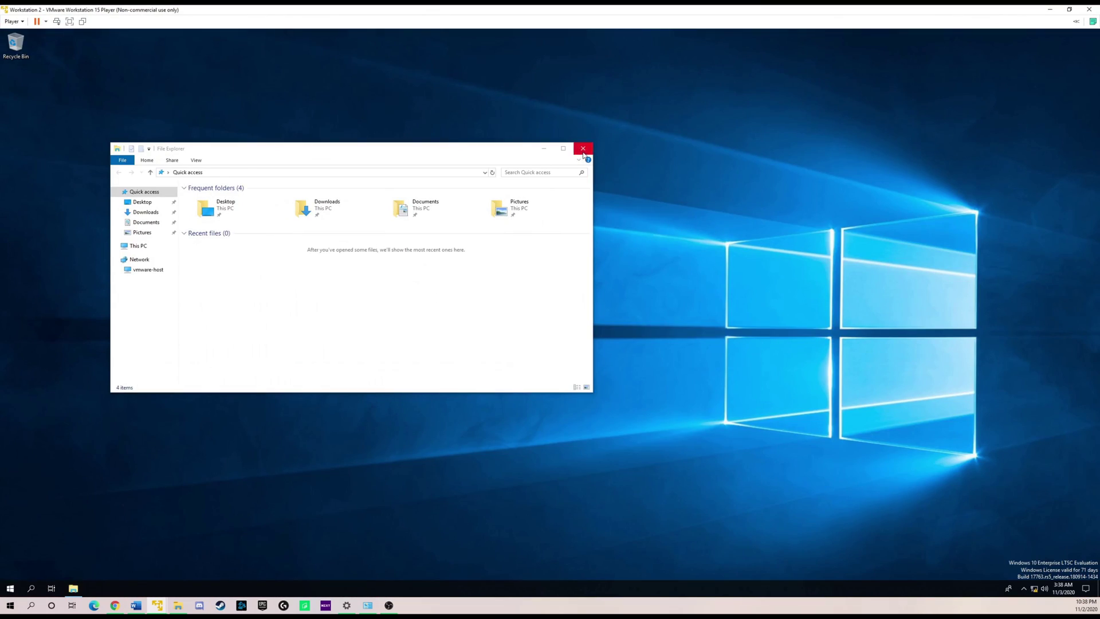
pyautogui.click(583, 151)
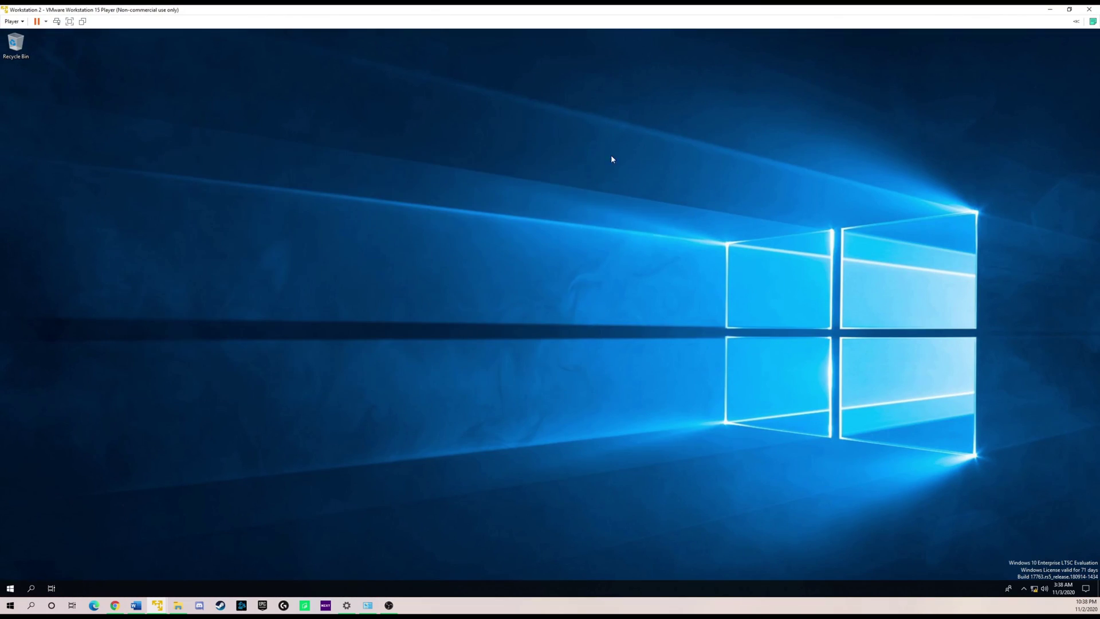
pyautogui.click(11, 588)
pyautogui.write('cmd')
pyautogui.press('Return')
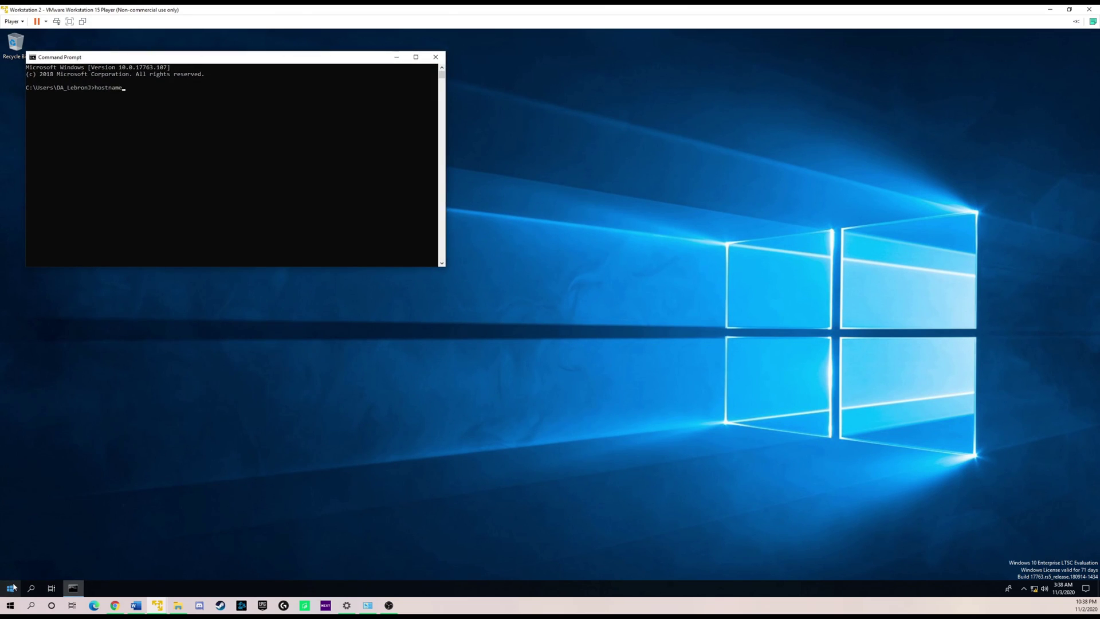
pyautogui.write('hostname')
pyautogui.press('Return')
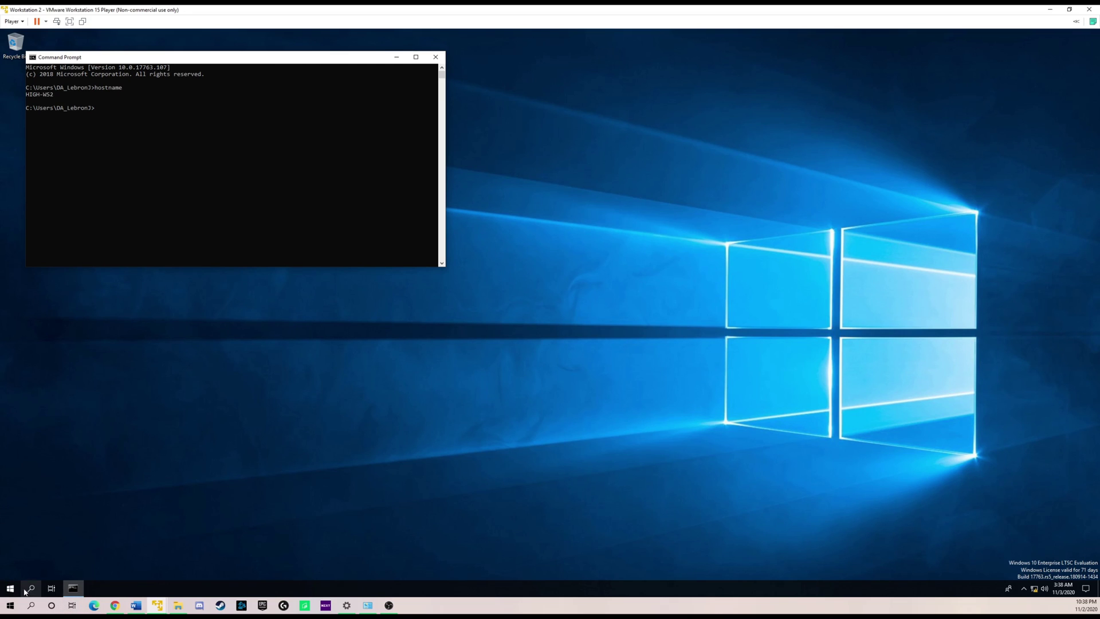
# Open Control Panel's Devices and Printers to find HIGH-PRINTER on high-dc1
pyautogui.click(13, 590)
pyautogui.write('control')
pyautogui.press('Return')
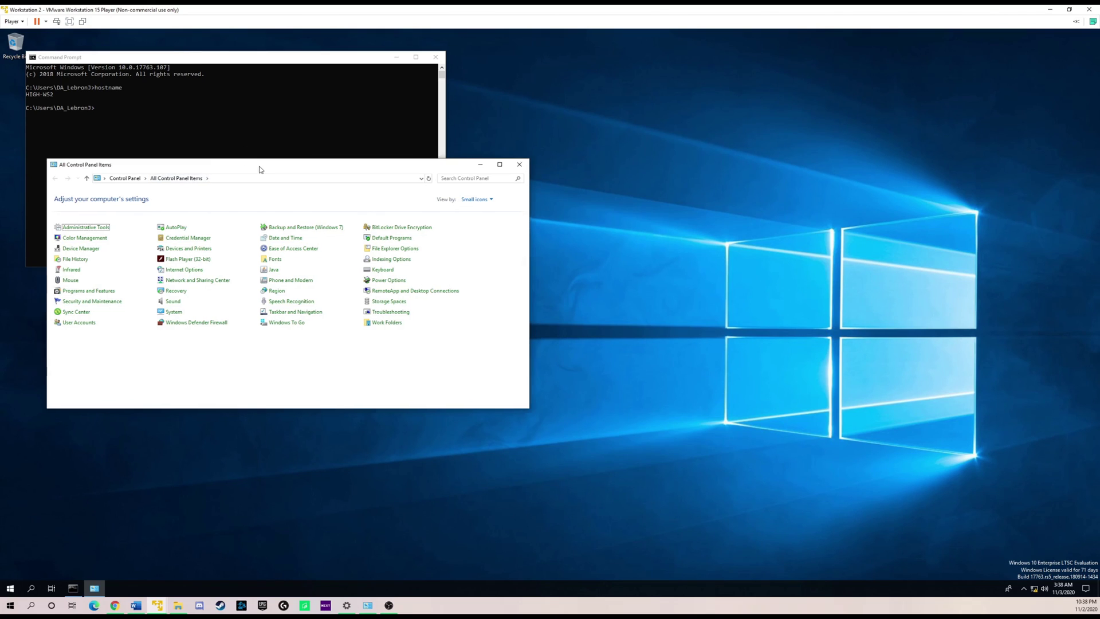
pyautogui.click(449, 284)
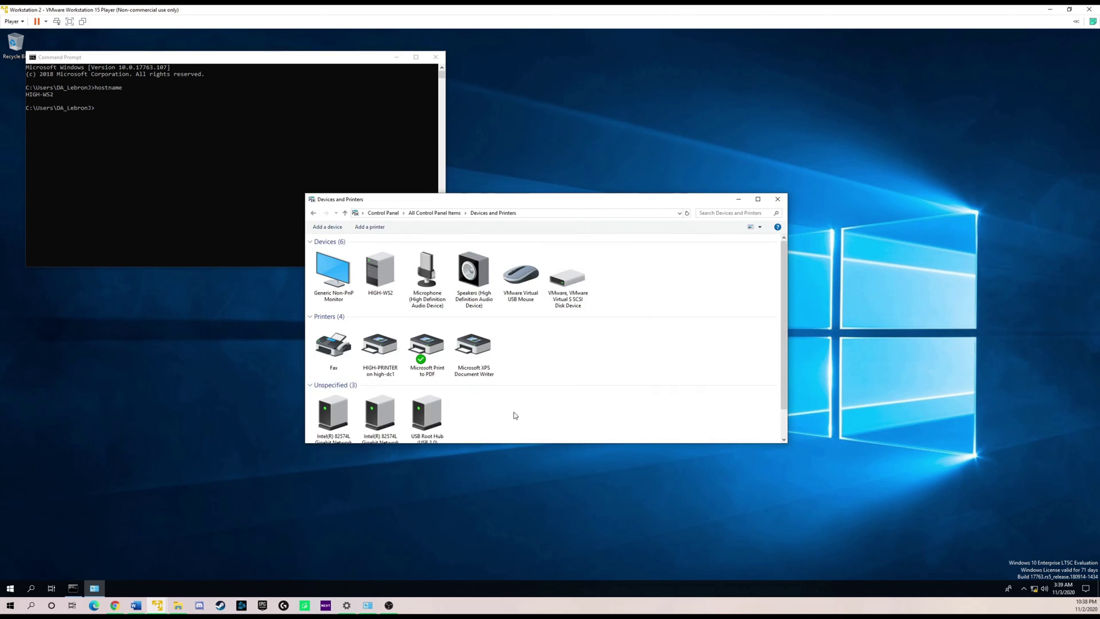
# Set HIGH-PRINTER on high-dc1 as the default printer and print a test page from its properties
pyautogui.rightClick(380, 346)
pyautogui.click(431, 367)
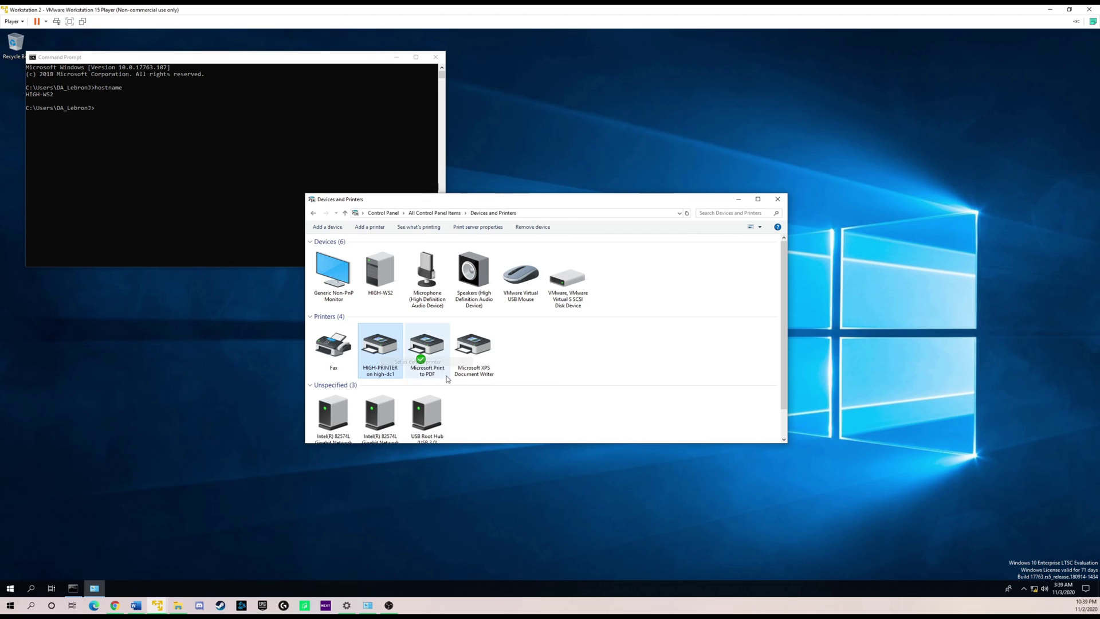
pyautogui.rightClick(393, 351)
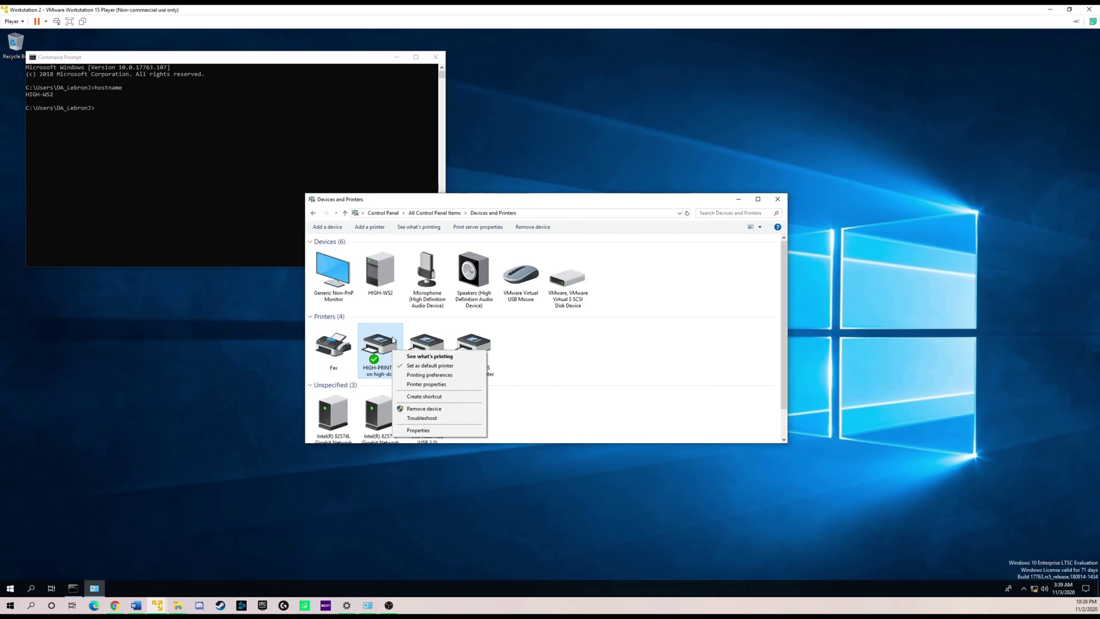
pyautogui.click(427, 384)
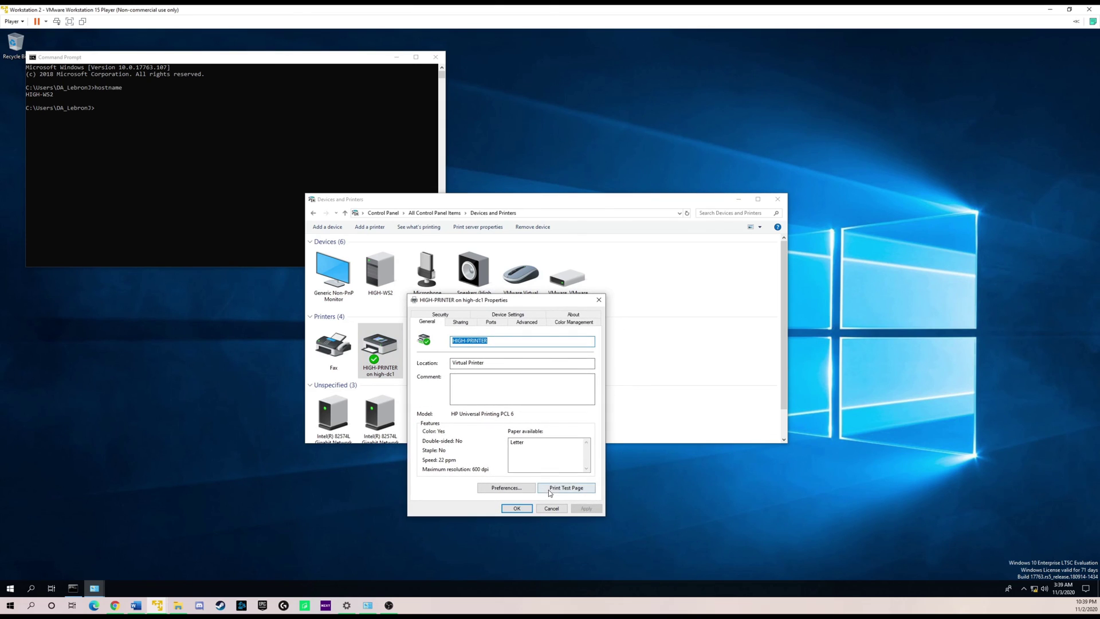
pyautogui.click(553, 490)
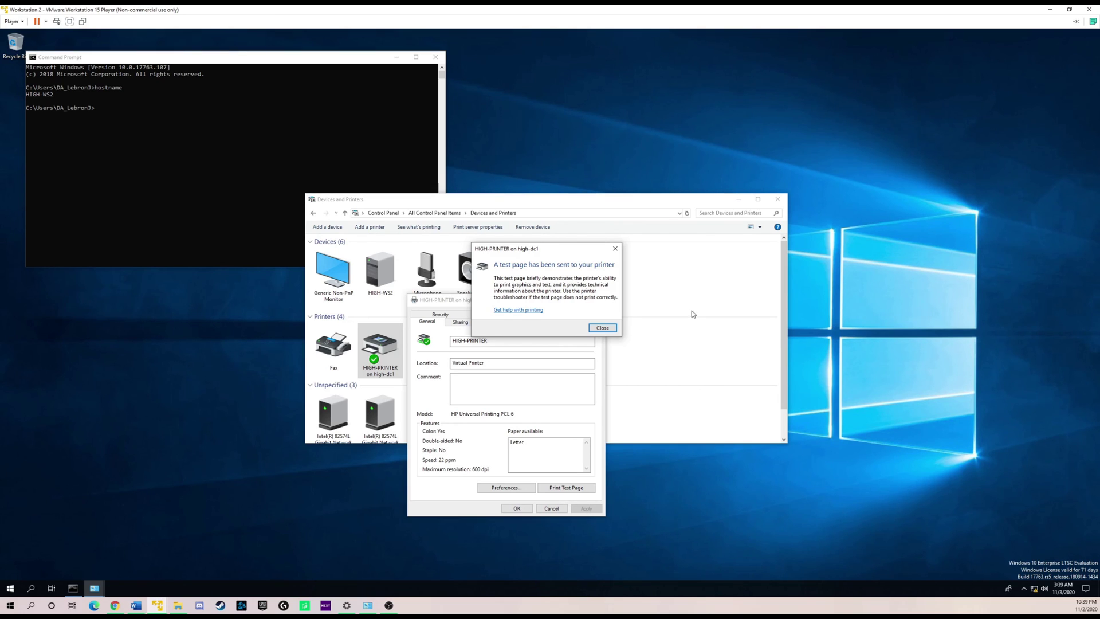
pyautogui.click(593, 200)
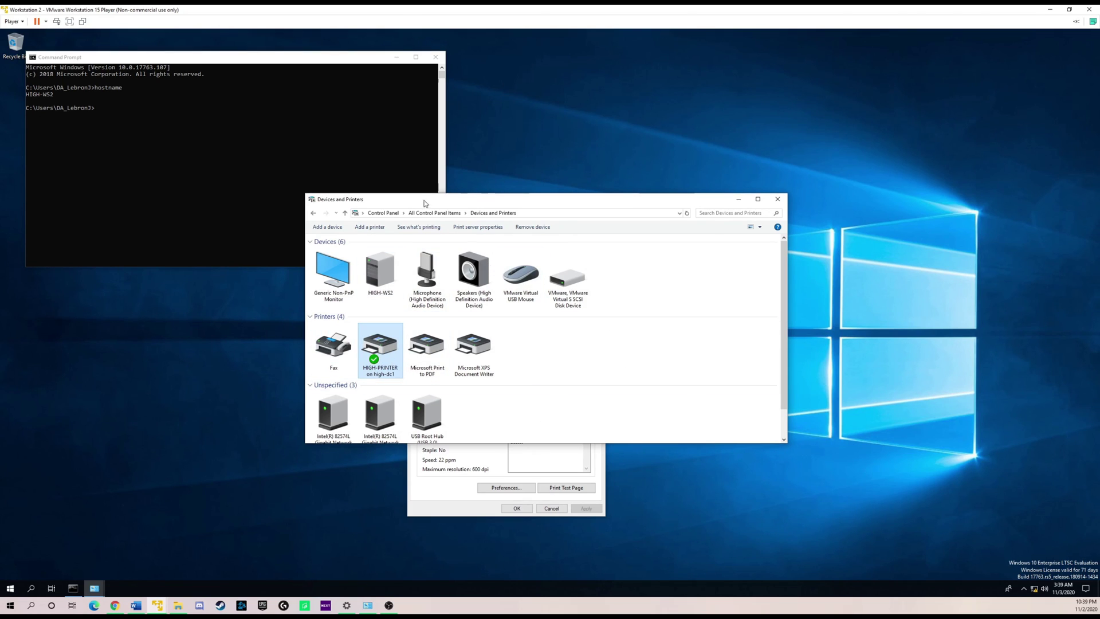